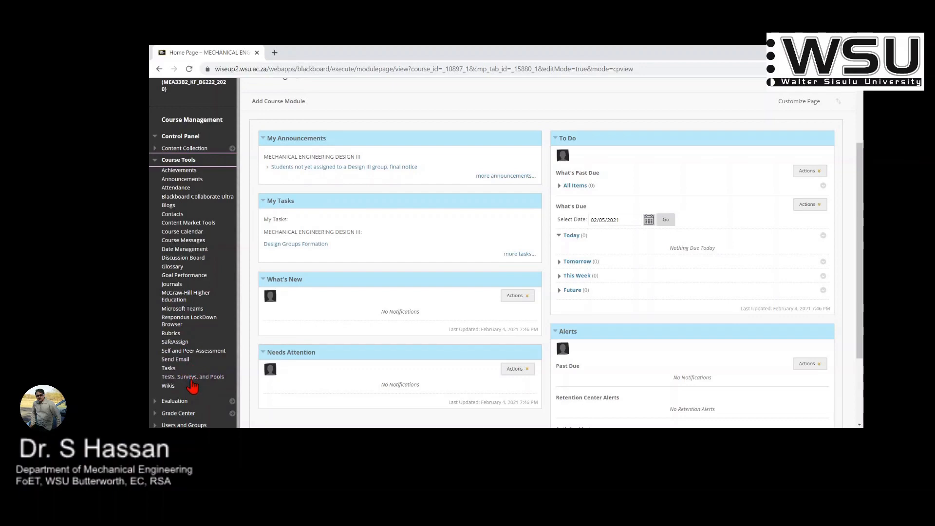
Step: Go to the course's question pools under Tests, Surveys, and Pools and start building a new pool
click(194, 377)
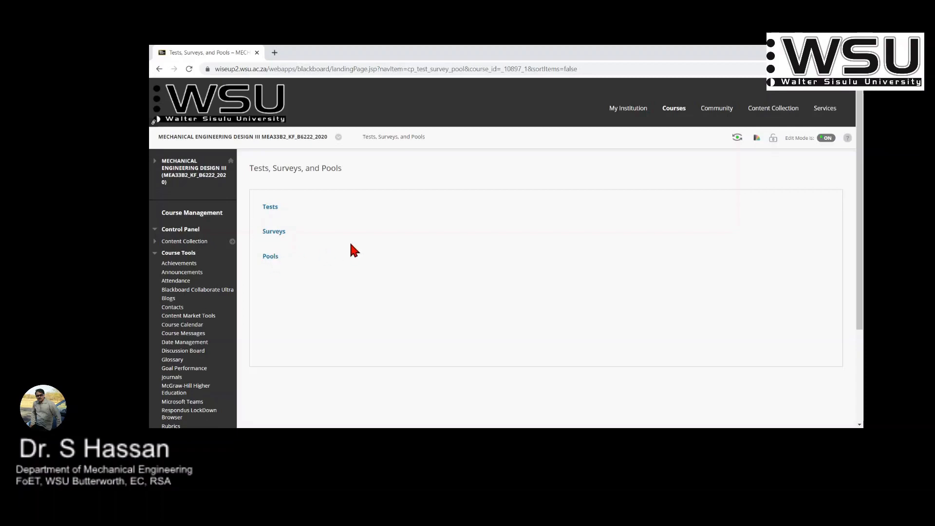
click(271, 257)
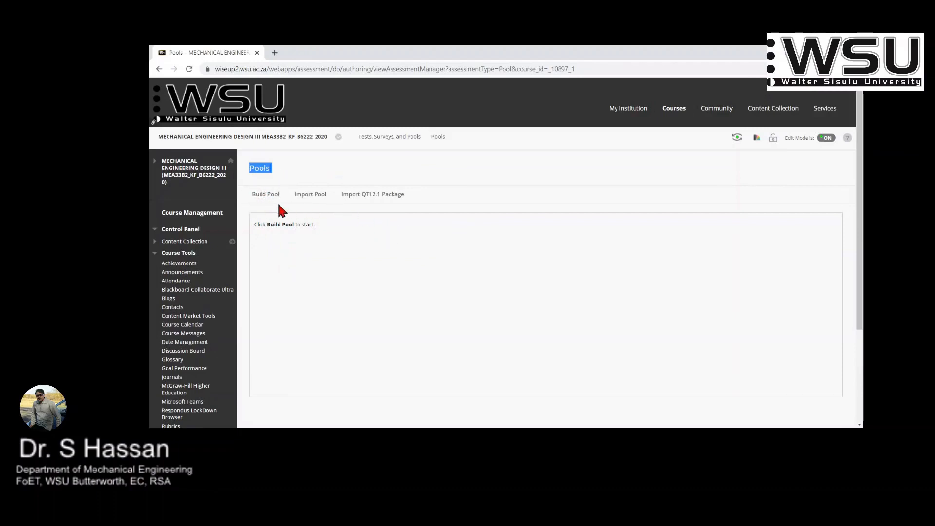
drag(253, 194, 267, 191)
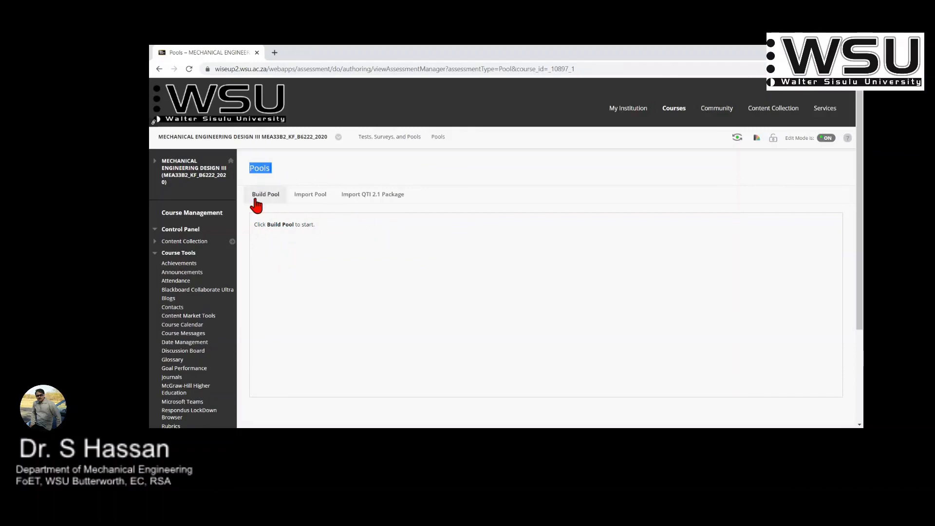
click(271, 197)
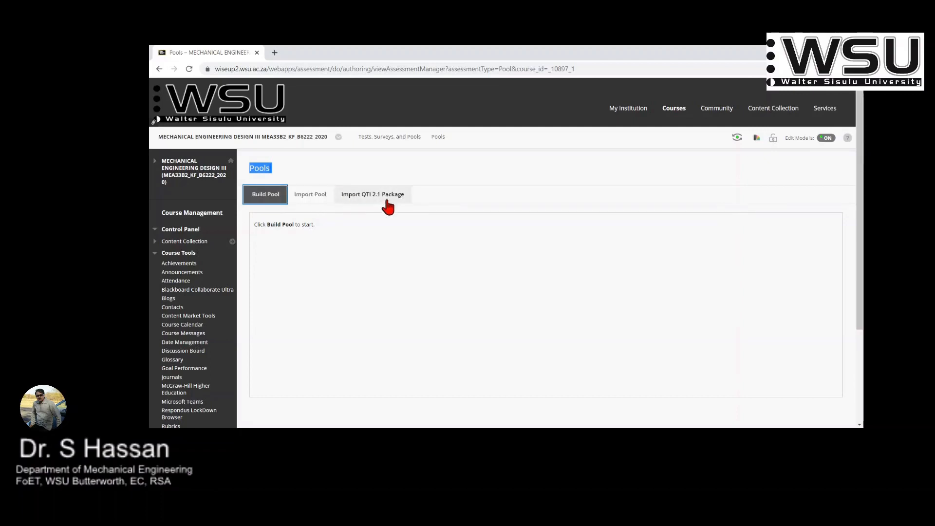
click(431, 166)
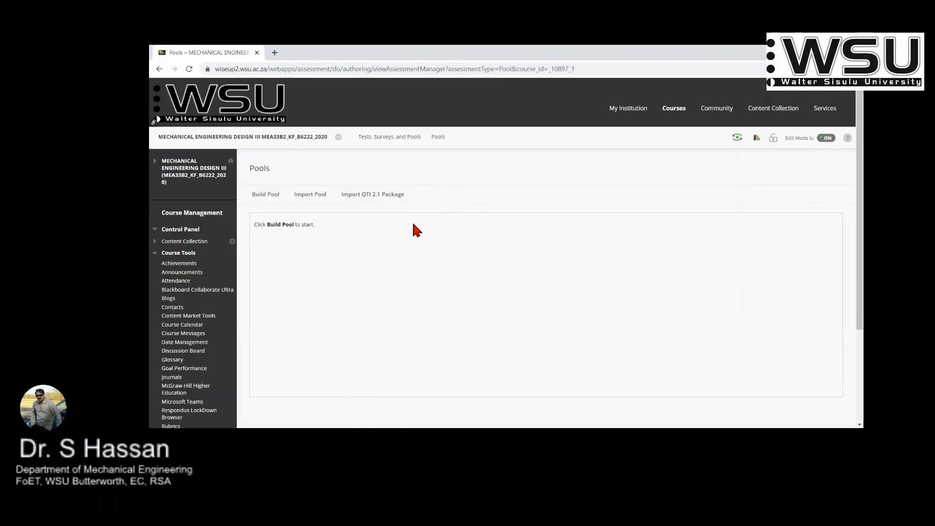
click(271, 200)
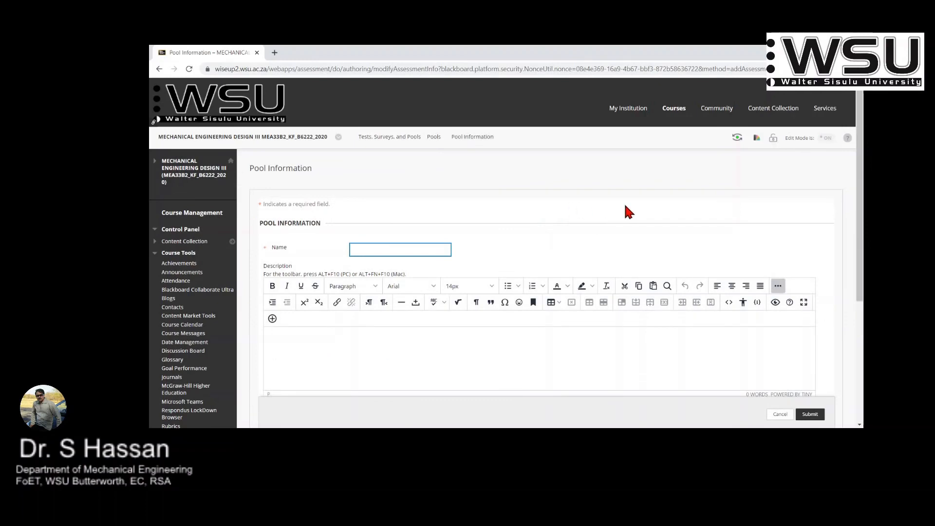
Step: Name the new pool CalculatedFormulae
scroll(627, 209, down, 1)
scroll(627, 209, down, 3)
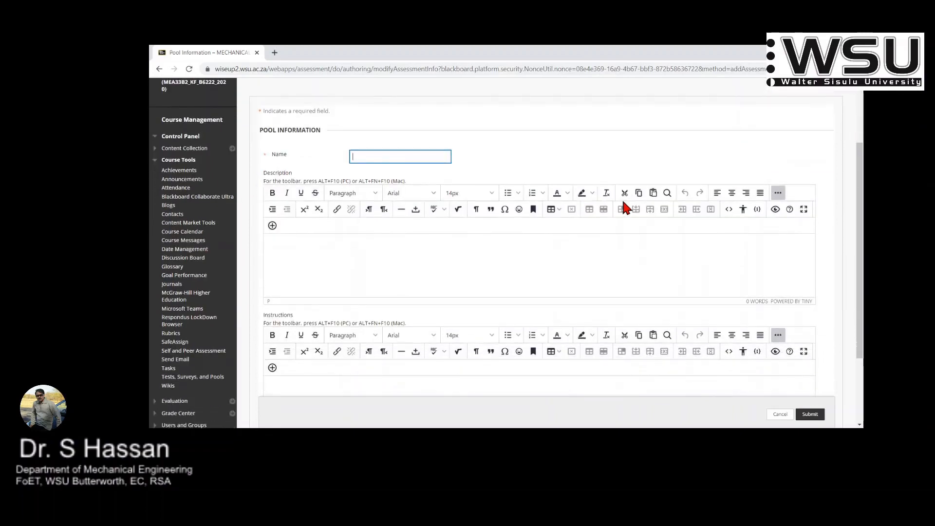
scroll(533, 295, up, 2)
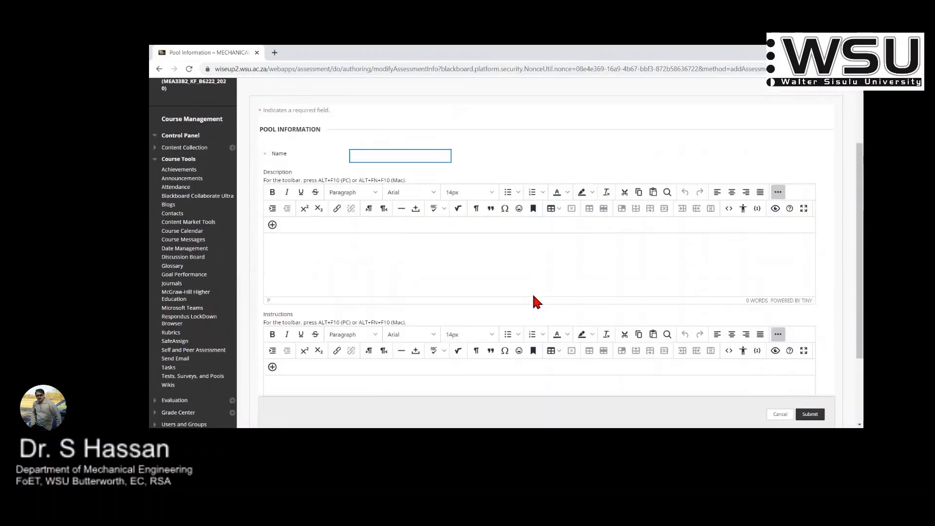
scroll(533, 295, up, 2)
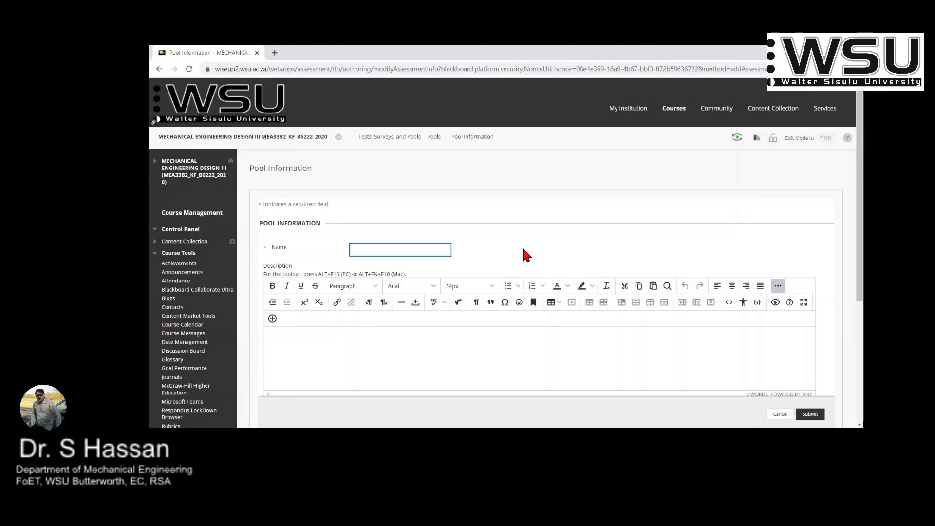
scroll(526, 254, down, 1)
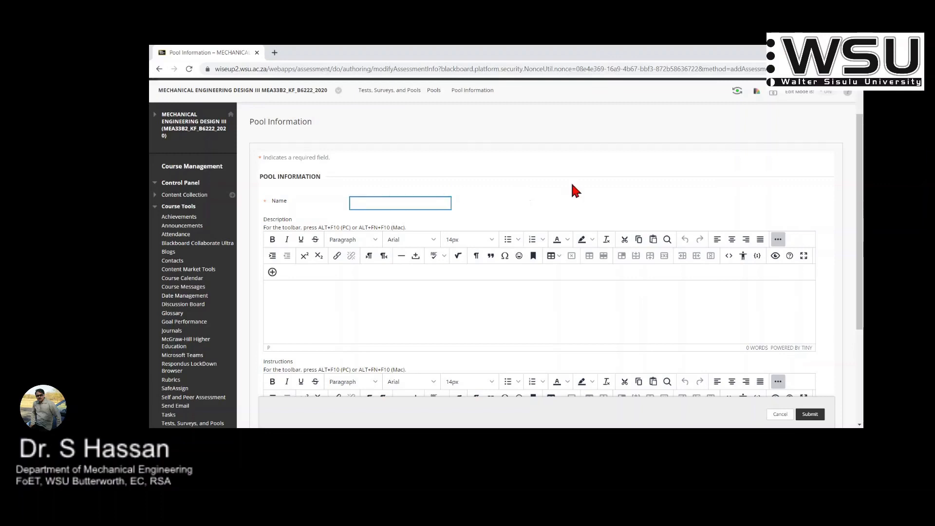
text(calculatedFormulae)
click(545, 200)
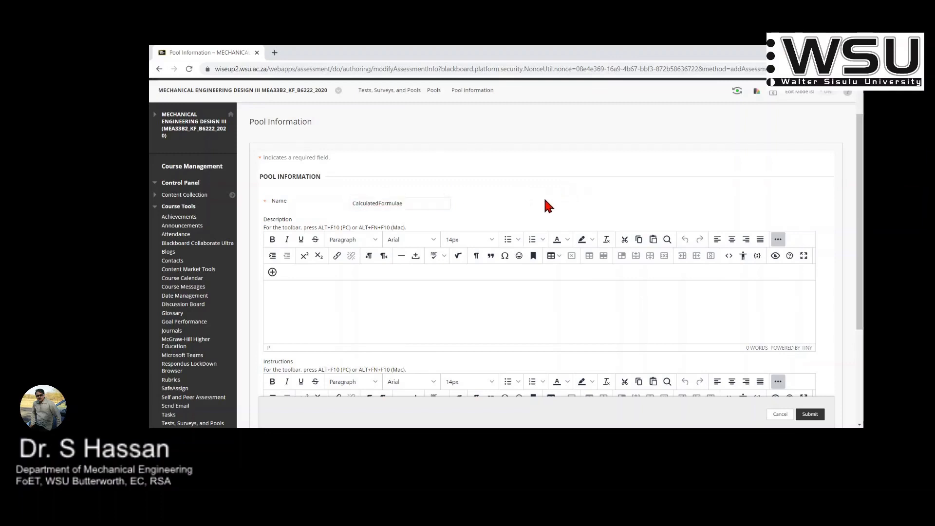
Step: Enter the pool description "This pool contains only calculated formula questions"
scroll(545, 200, down, 2)
click(326, 200)
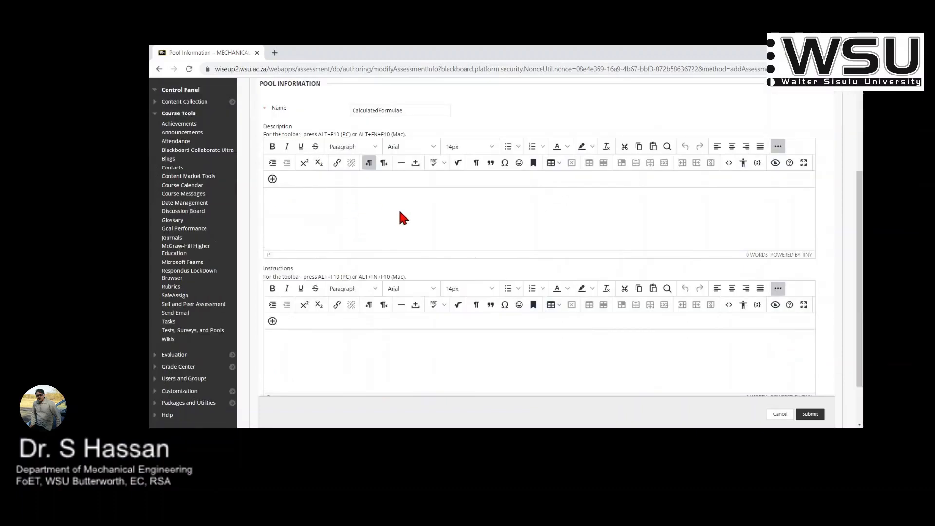
scroll(400, 210, up, 1)
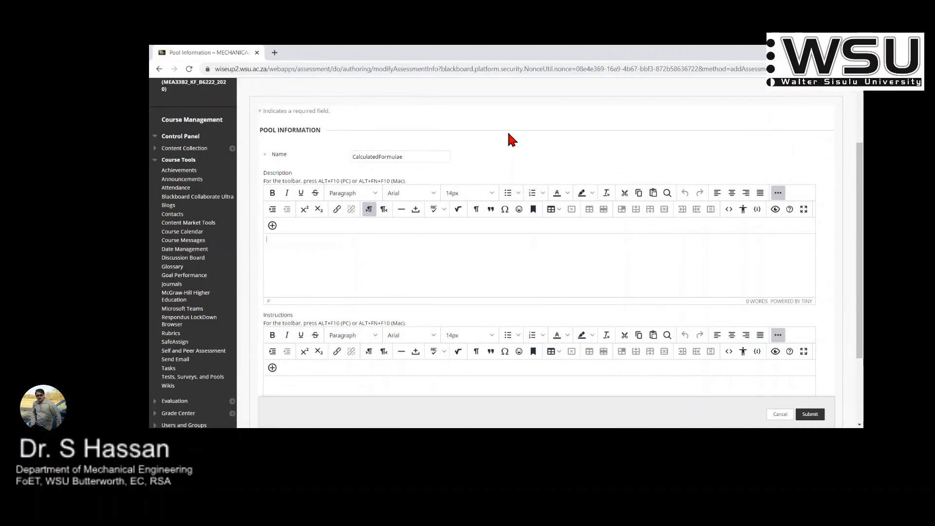
scroll(460, 160, up, 1)
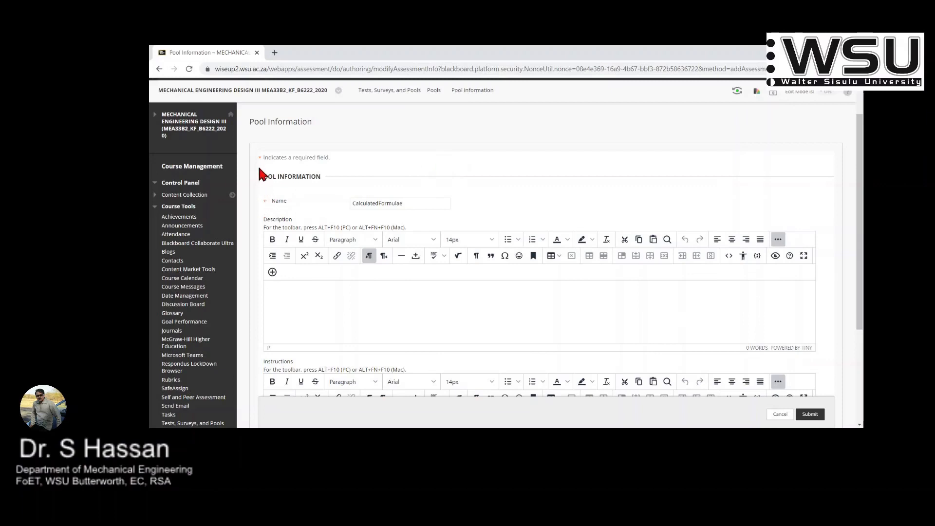
triple_click(333, 161)
click(338, 160)
triple_click(328, 156)
scroll(487, 170, down, 1)
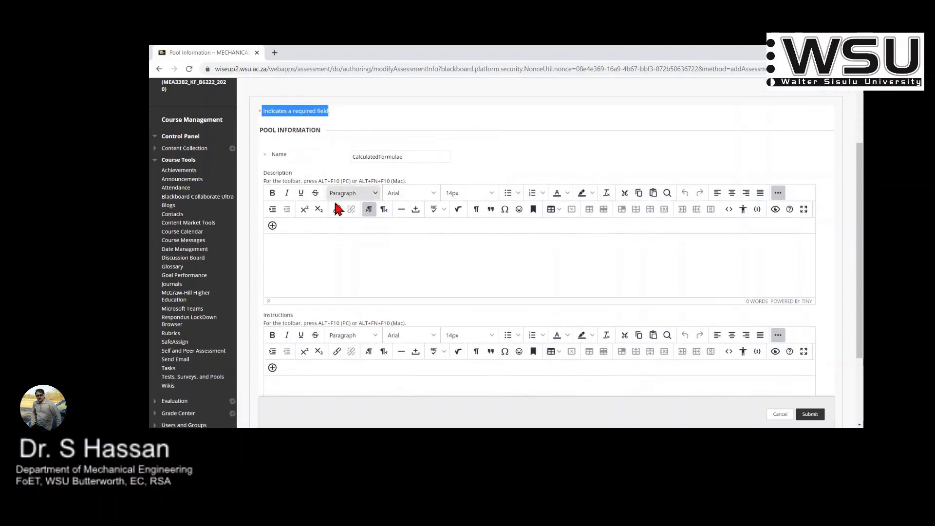
click(274, 240)
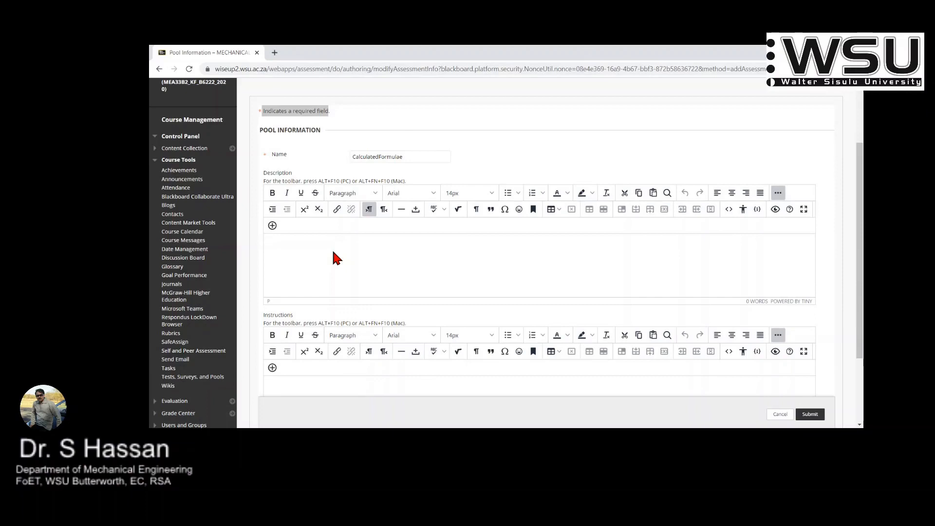
text(This pool contains only calculated formula questions)
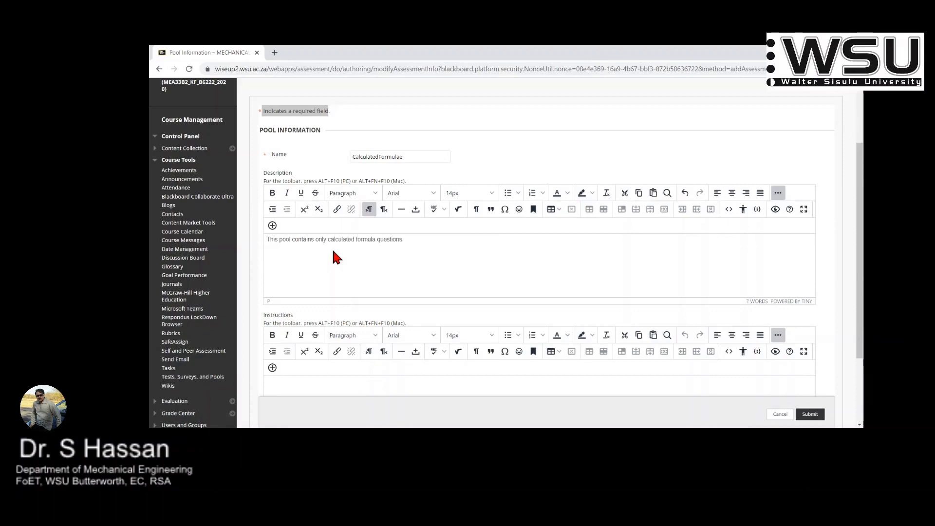
scroll(538, 223, down, 2)
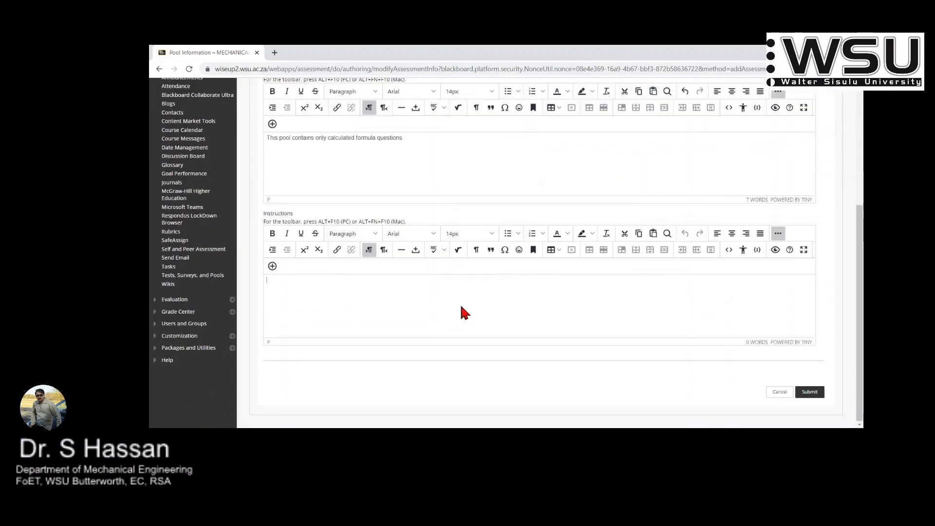
click(464, 314)
scroll(457, 312, up, 2)
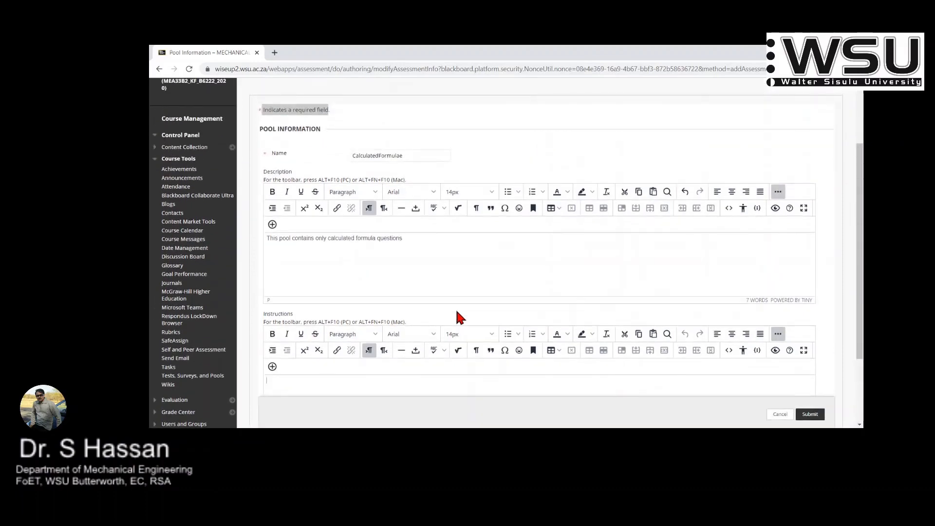
scroll(356, 226, up, 2)
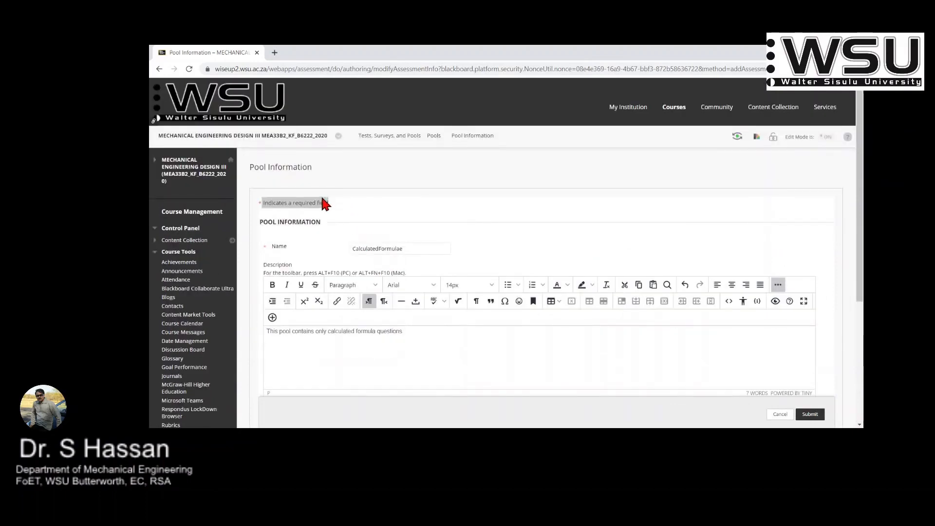
scroll(486, 230, down, 4)
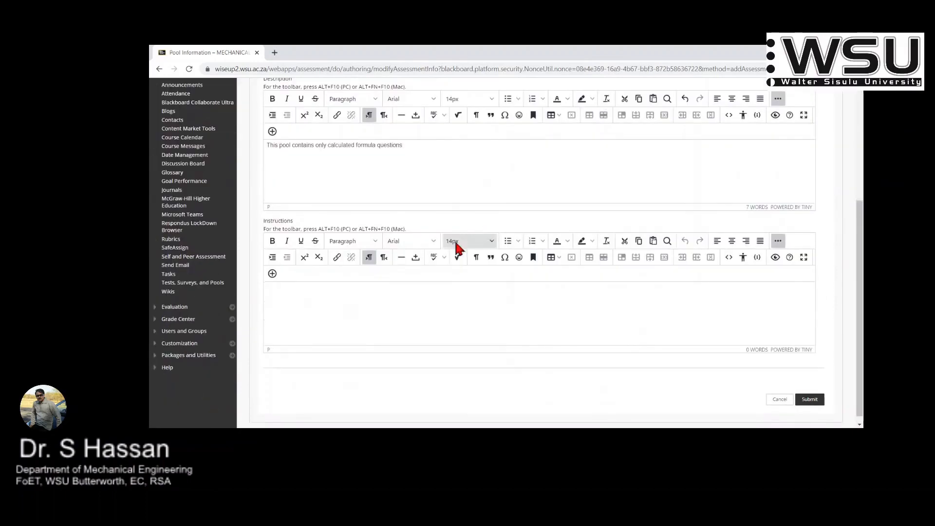
Step: Make the word "questions" in the pool description bold and colour its text blue
scroll(418, 324, up, 1)
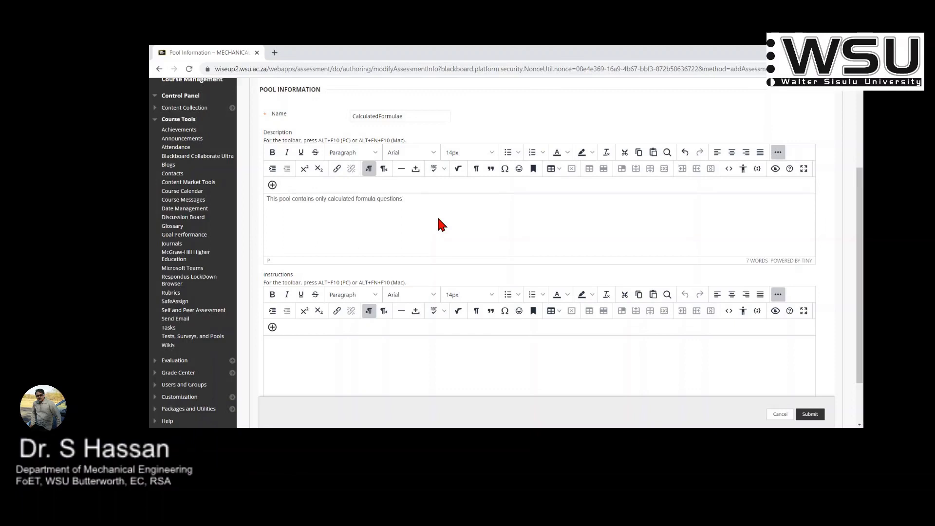
drag(378, 199, 412, 199)
click(273, 153)
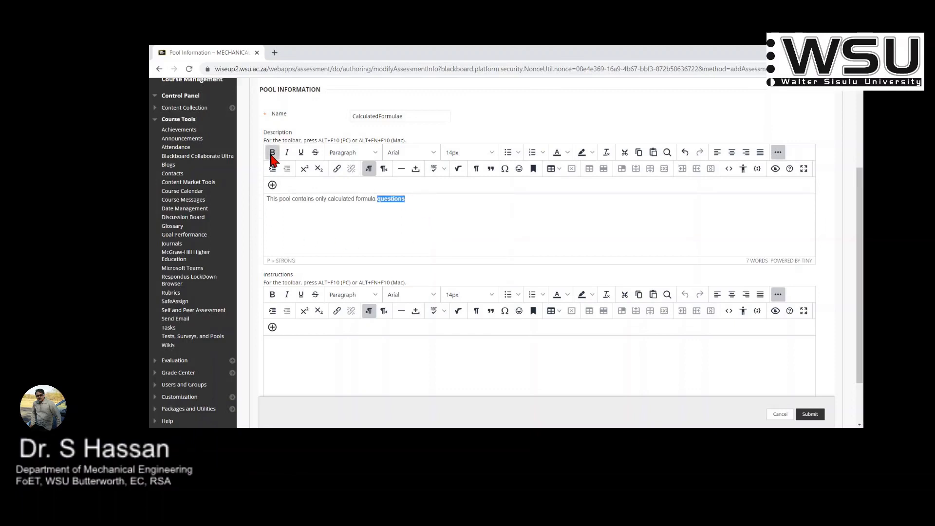
click(567, 152)
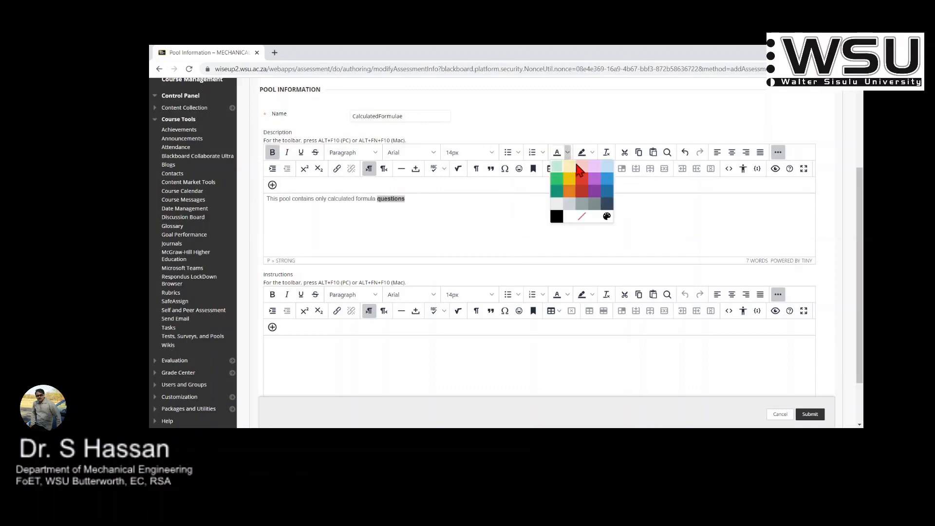
click(558, 190)
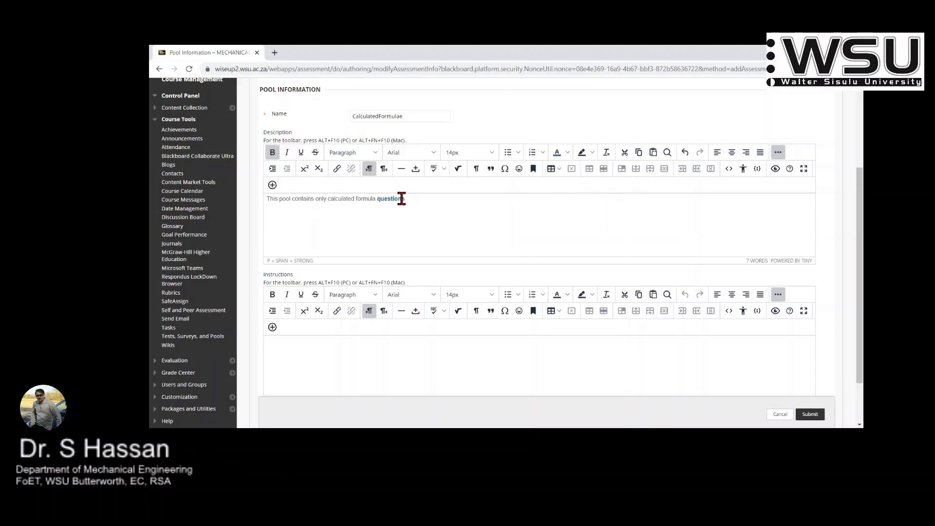
Step: Apply a yellow highlight to the word "questions" in the pool description
drag(407, 199, 377, 200)
click(592, 152)
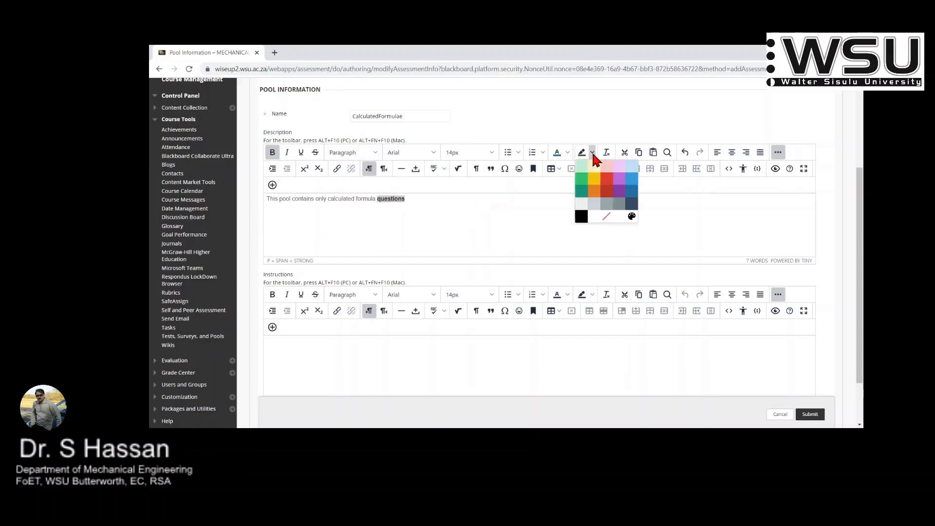
click(595, 180)
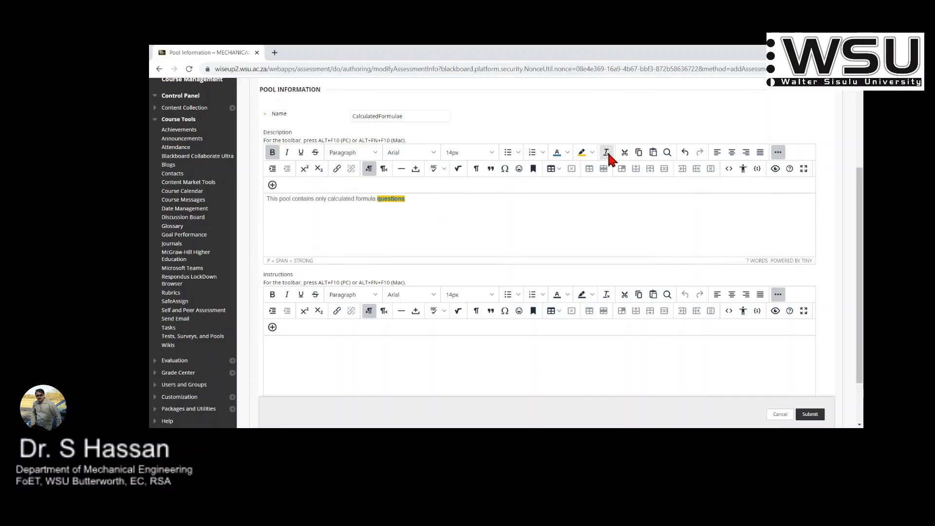
Step: Submit the pool information with the instructions left empty, and dismiss the success message
scroll(599, 234, up, 3)
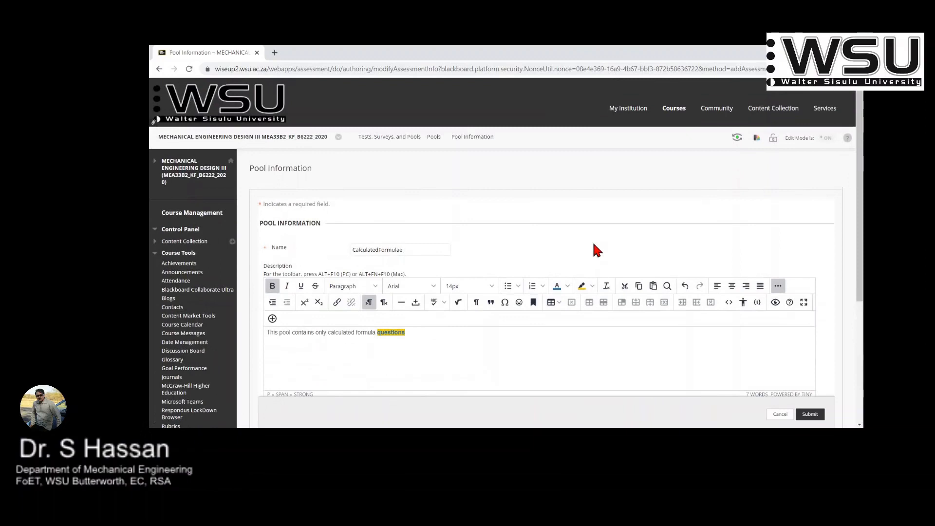
scroll(644, 219, down, 2)
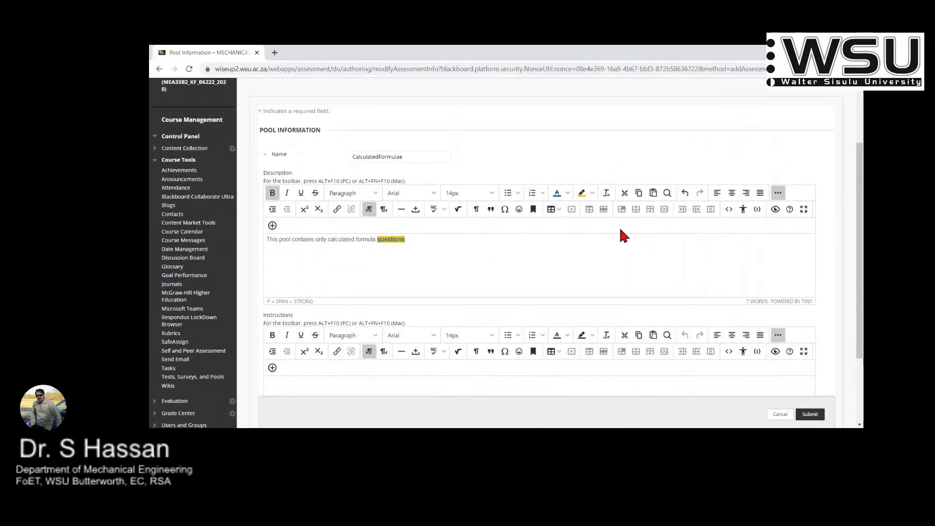
scroll(614, 233, down, 2)
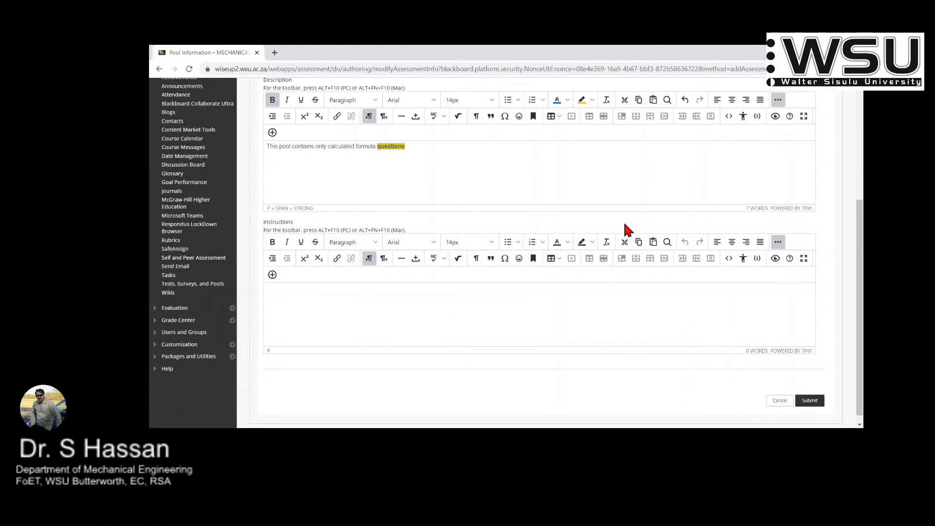
scroll(726, 317, up, 5)
scroll(714, 311, down, 5)
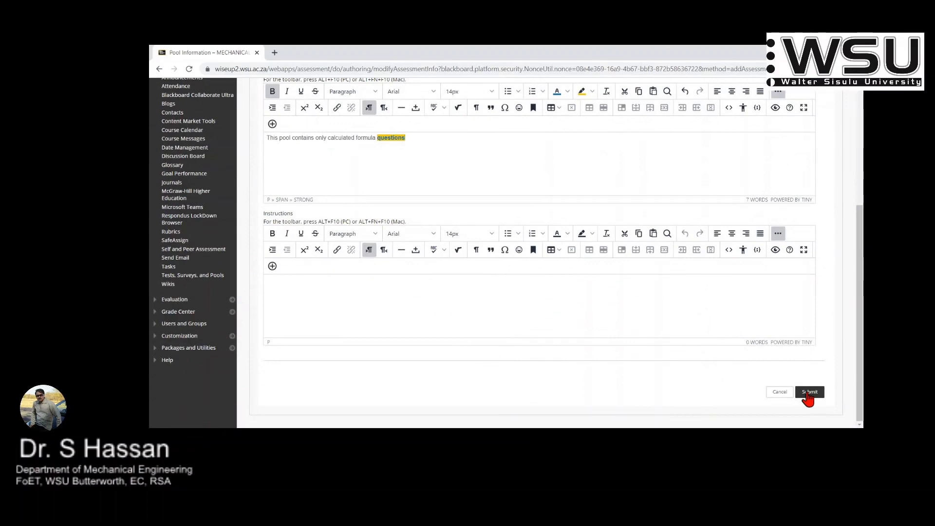
click(807, 393)
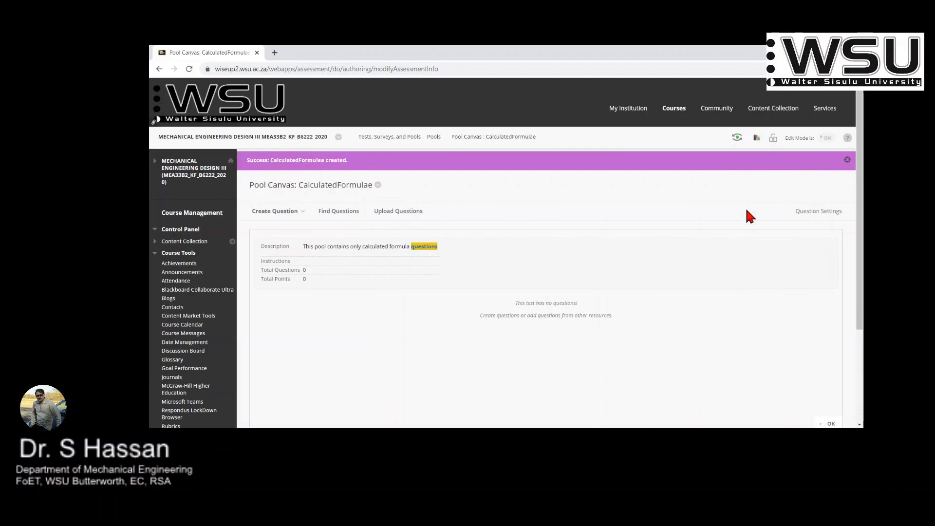
click(847, 159)
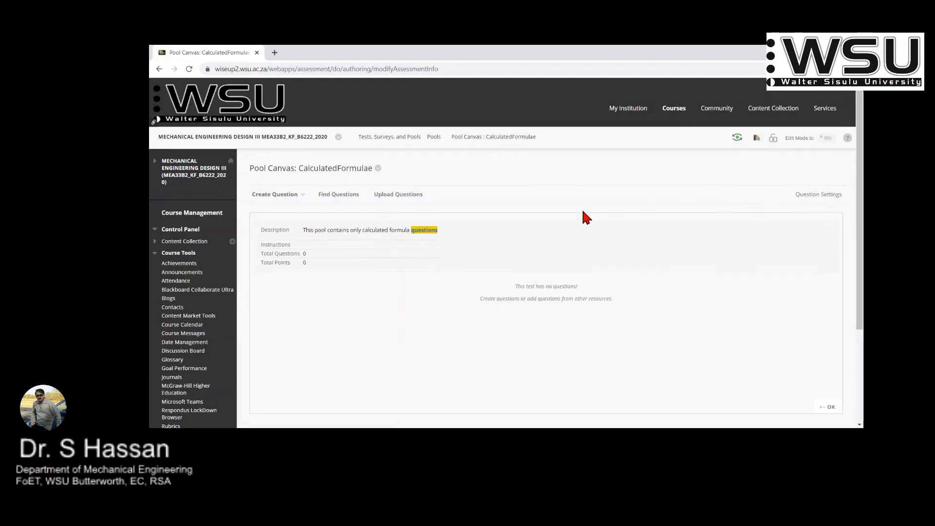
scroll(583, 212, down, 2)
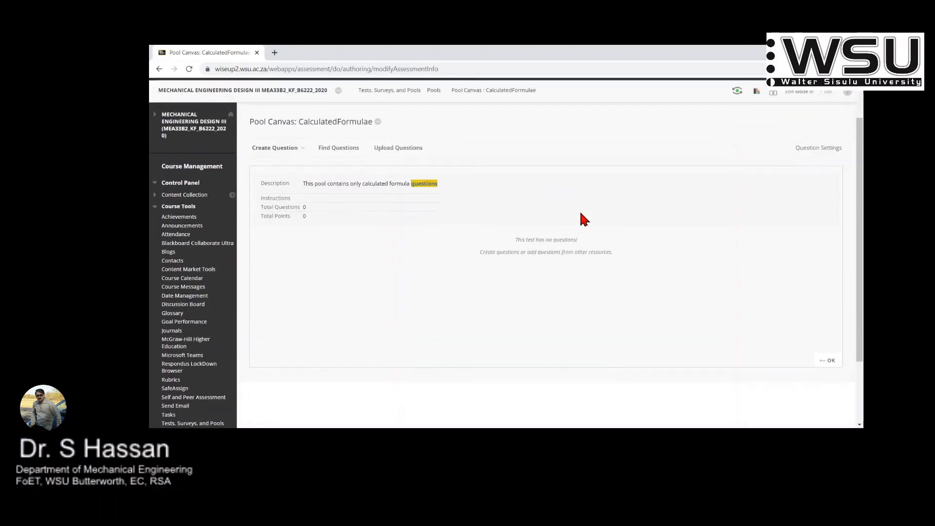
scroll(580, 213, up, 2)
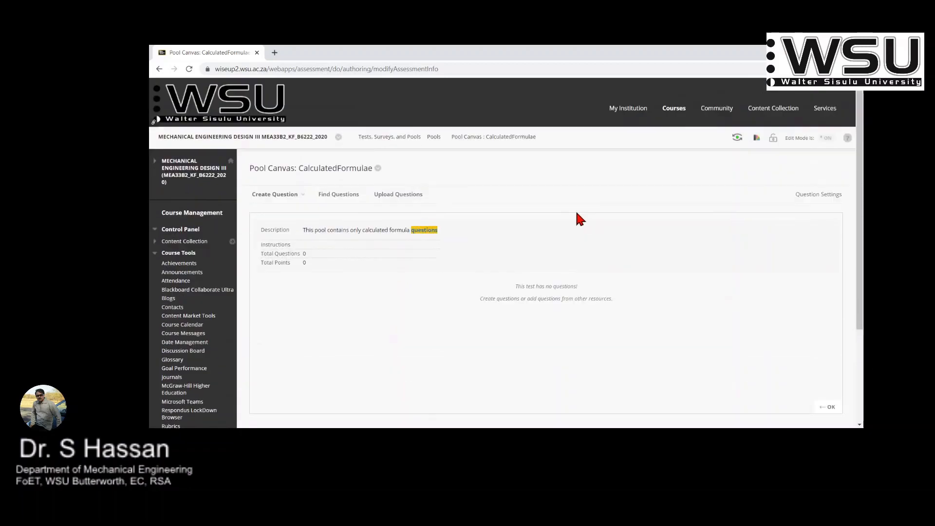
Step: Start a new Calculated Formula question in the CalculatedFormulae pool
click(261, 201)
mouse_move(309, 193)
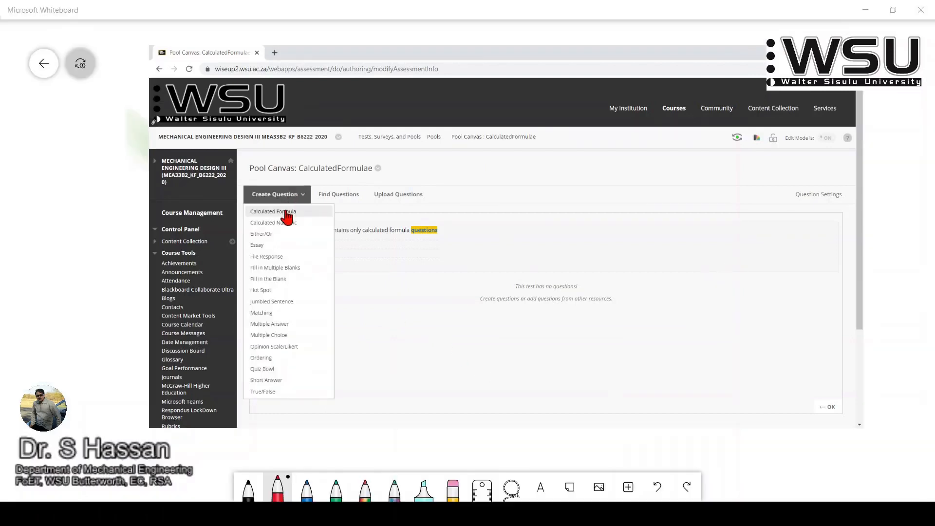
click(286, 212)
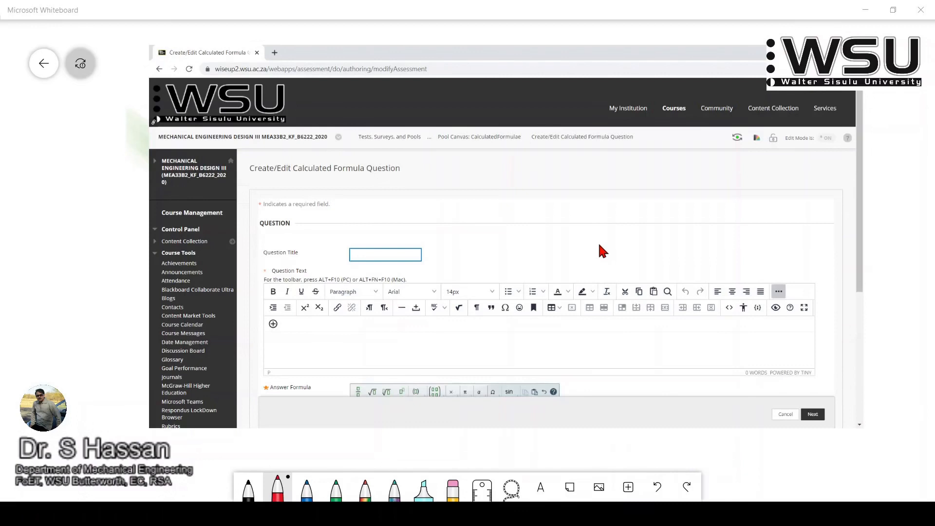
scroll(600, 250, down, 1)
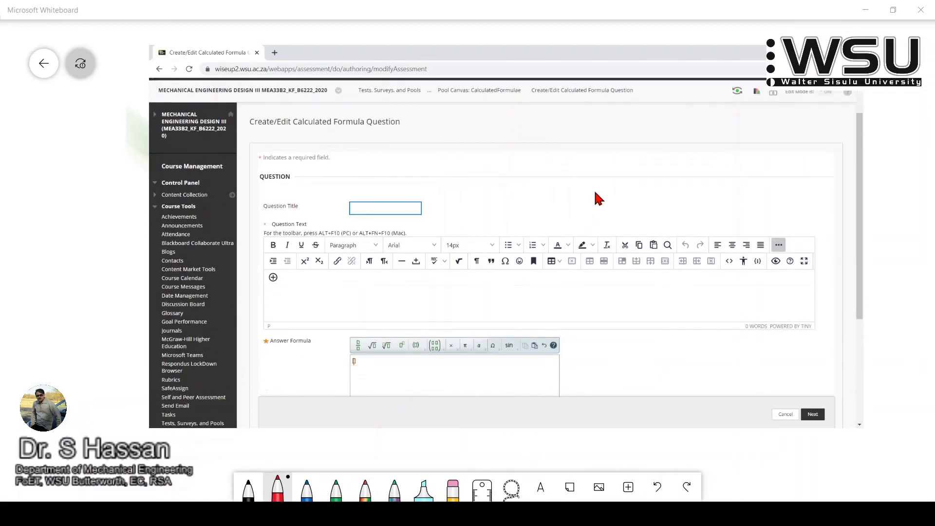
scroll(594, 192, down, 1)
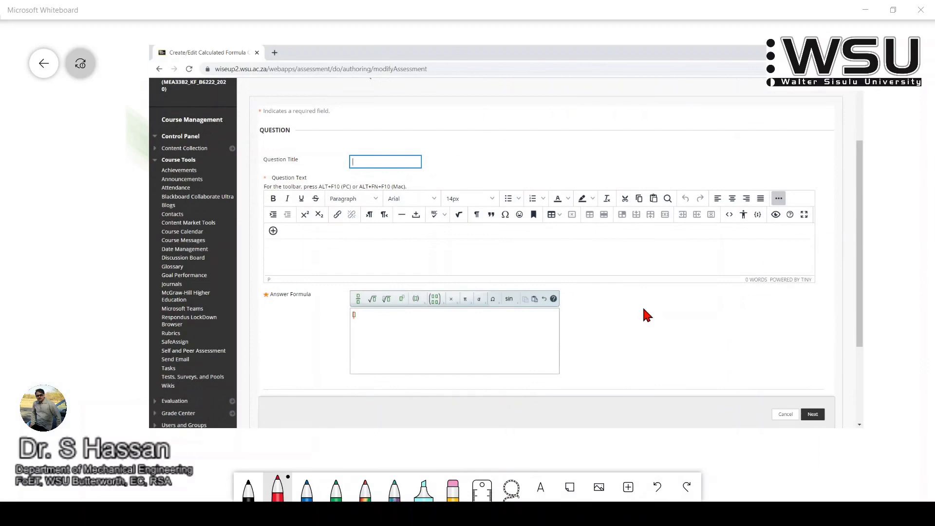
scroll(647, 314, up, 1)
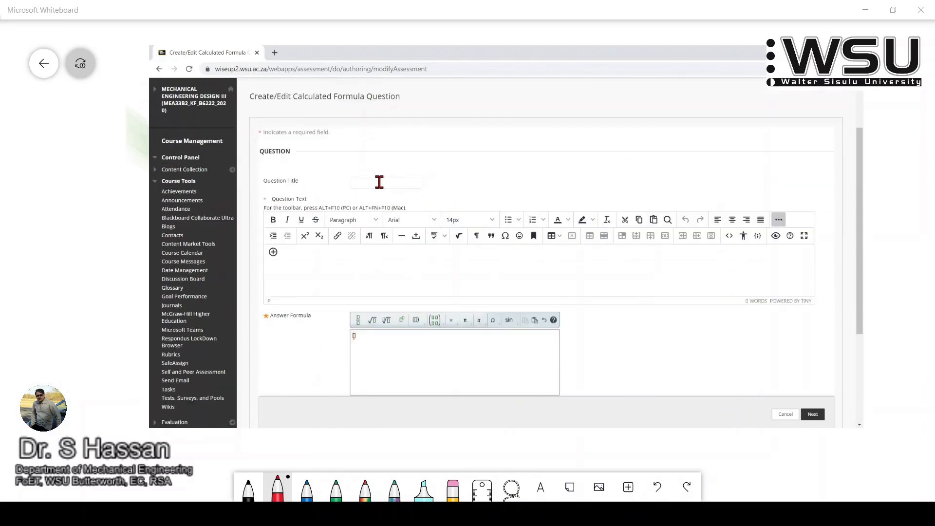
Step: Give the question the title CF1
click(379, 182)
click(293, 183)
click(347, 181)
text(CE)
text(1)
click(493, 177)
Step: Enter the question text "Calculate the volume of a cube with side length of 20 m"
scroll(564, 145, down, 3)
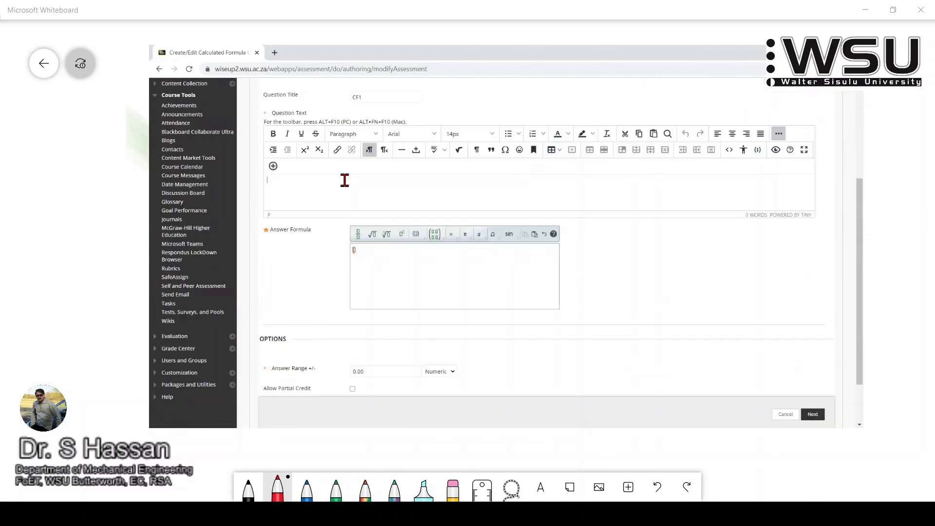
drag(308, 113, 272, 111)
click(313, 118)
text(Calculate the volume of a cube with a)
text(ide length of 20 m)
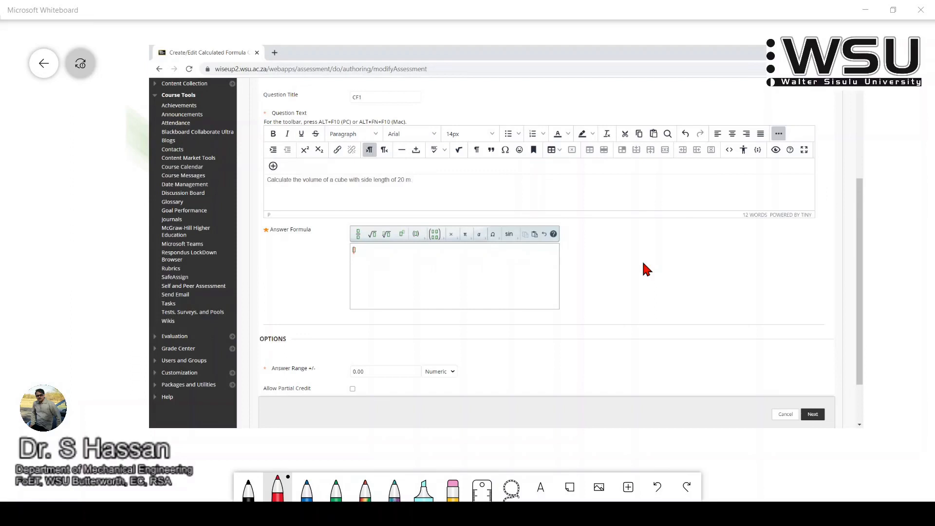
Step: Replace the number 20 in the question text with the bracketed variable [sidelength]
double_click(401, 180)
key(BackSpace)
text([])
text(side)
text(length)
Step: Enter the answer formula as sidelength × sidelength × sidelength using the multiplication symbol
click(354, 251)
text(sidelength)
click(452, 235)
text(sidelength)
click(452, 235)
text(si)
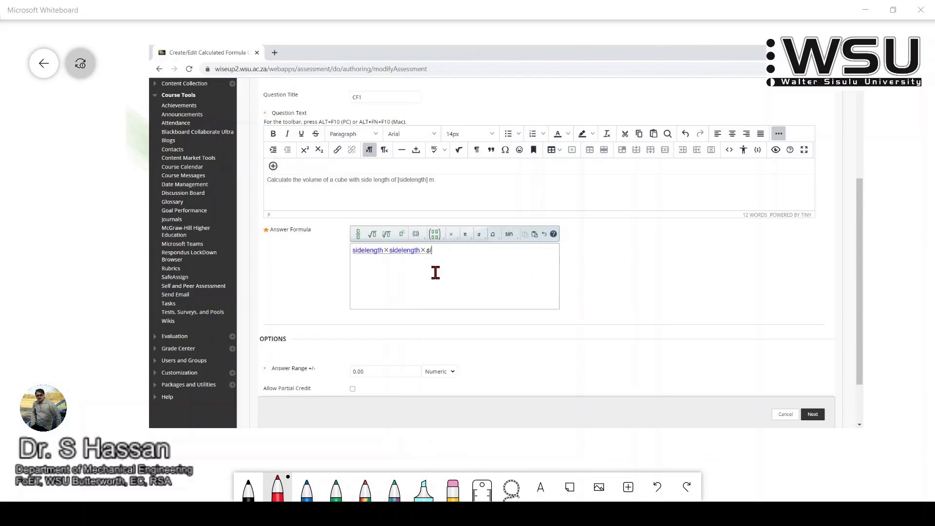
text(delength)
scroll(609, 249, down, 1)
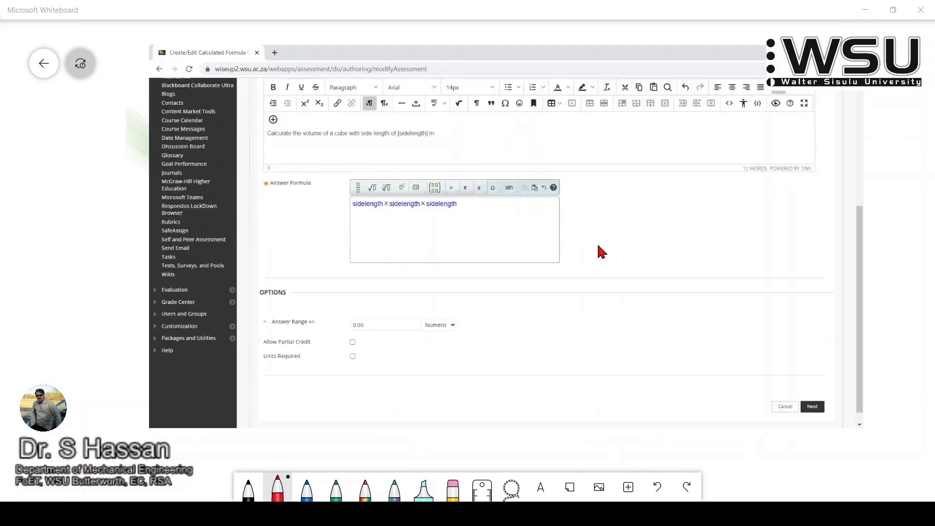
scroll(600, 247, up, 1)
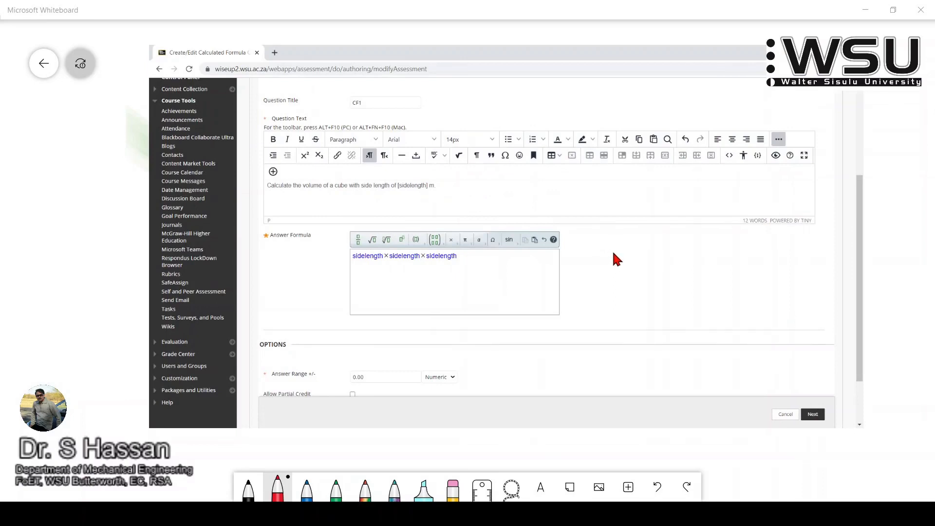
Step: Shorten the answer formula to a single sidelength raised to the power of 3
click(461, 257)
key(BackSpace)
key(BackSpace)
key(BackSpace)
key(BackSpace)
key(BackSpace)
key(BackSpace)
key(BackSpace)
key(BackSpace)
key(BackSpace)
key(BackSpace)
key(BackSpace)
key(BackSpace)
key(BackSpace)
key(BackSpace)
key(BackSpace)
key(BackSpace)
key(BackSpace)
key(BackSpace)
key(BackSpace)
key(BackSpace)
key(BackSpace)
text(^3)
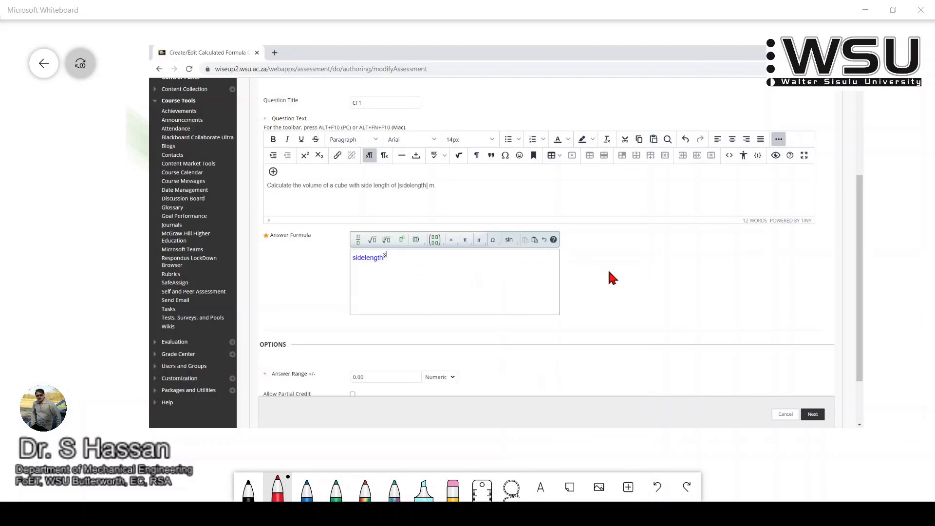
Step: Examine the answer range, partial credit and units options below the answer formula
scroll(600, 267, down, 2)
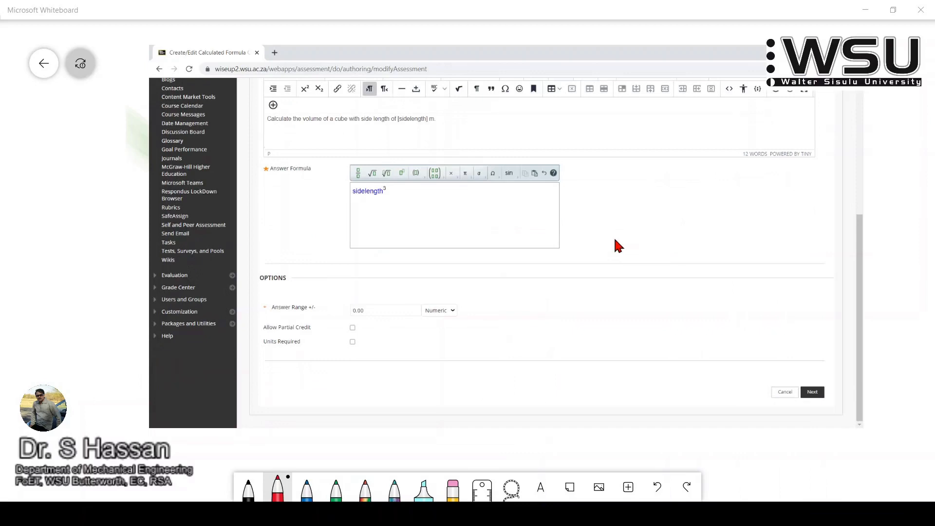
scroll(615, 236, up, 1)
scroll(613, 229, down, 1)
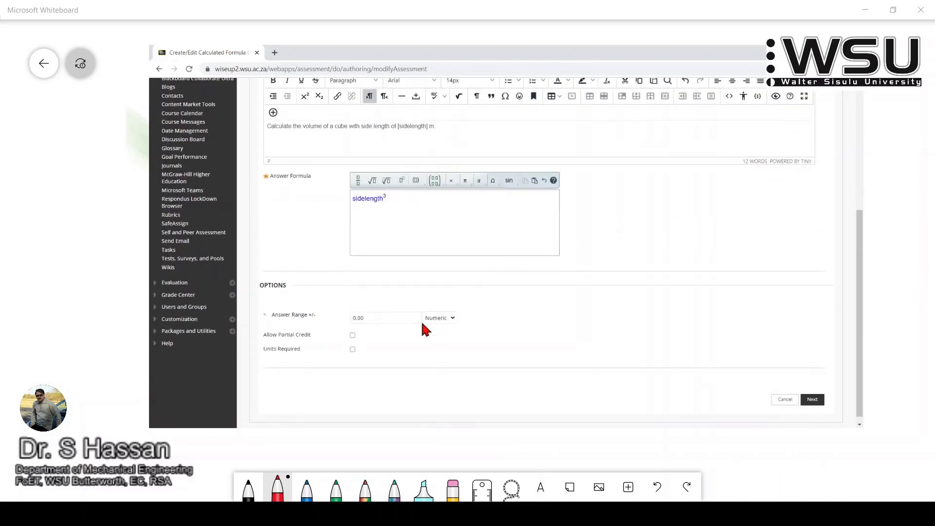
scroll(372, 318, up, 1)
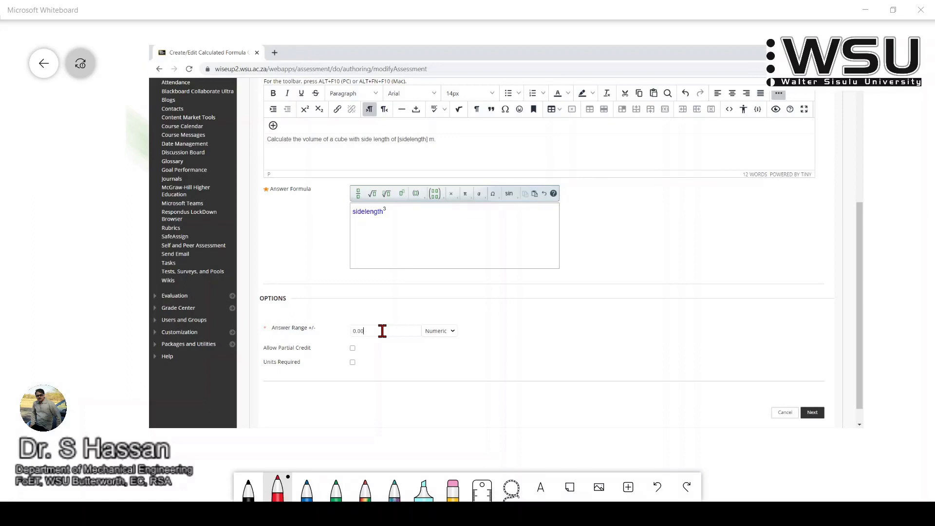
click(382, 331)
scroll(535, 295, down, 1)
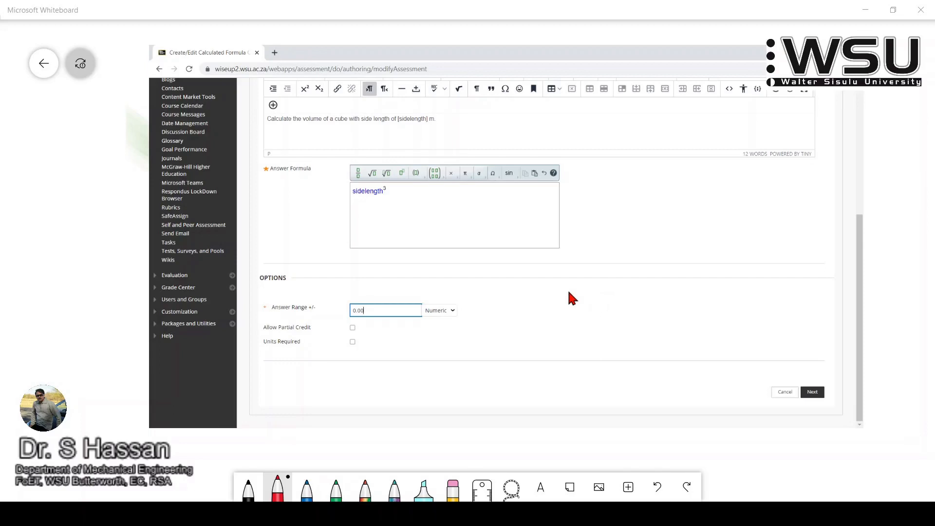
click(353, 342)
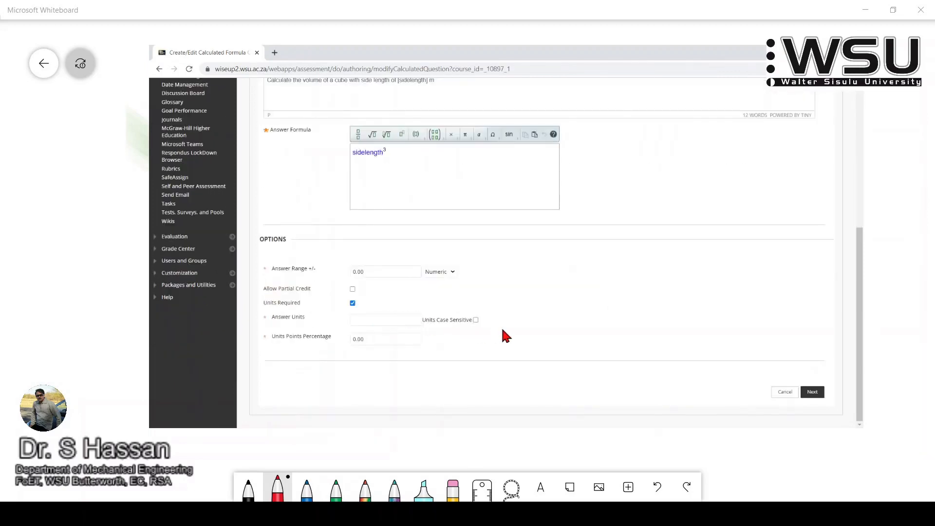
scroll(638, 287, up, 2)
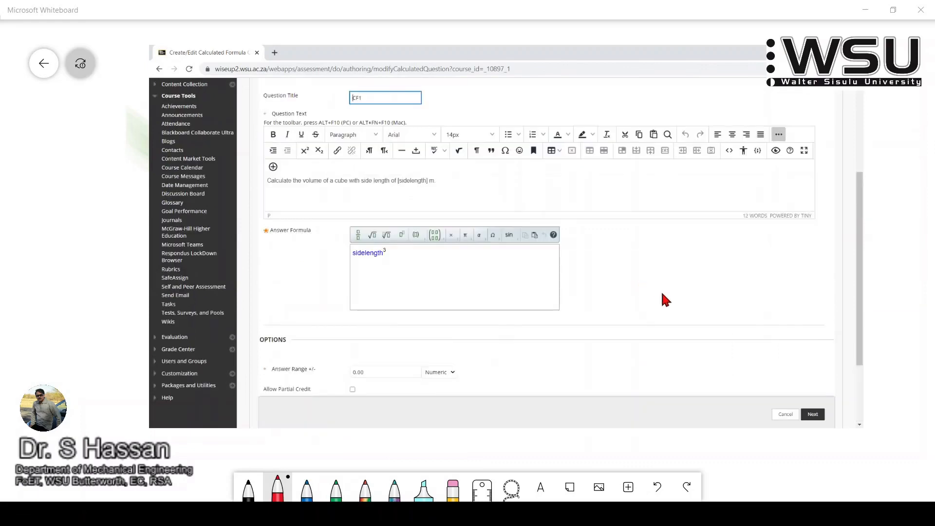
scroll(628, 276, down, 2)
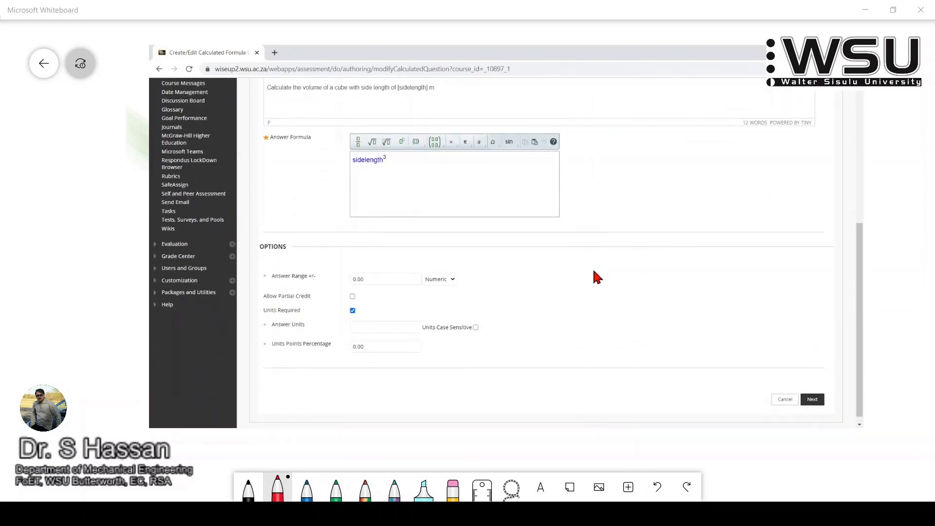
scroll(596, 276, up, 1)
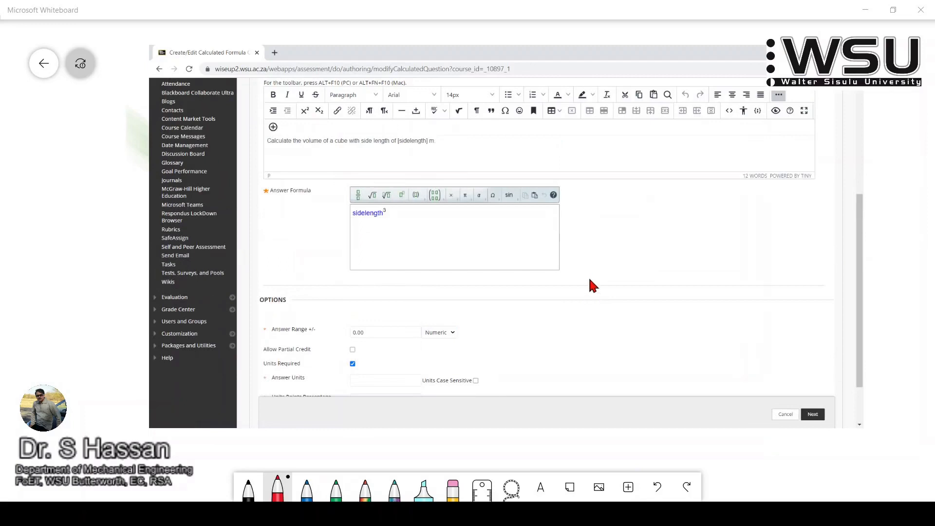
scroll(589, 280, down, 1)
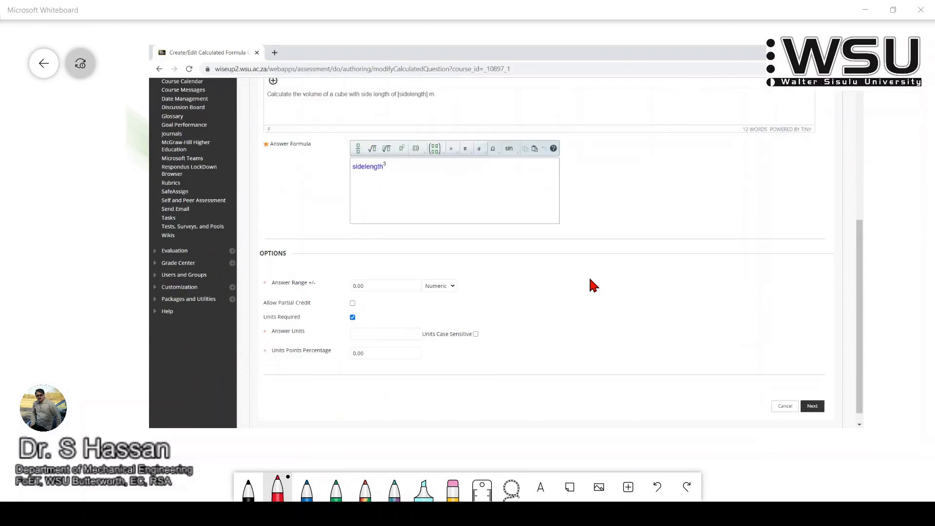
scroll(593, 285, up, 1)
scroll(594, 285, down, 2)
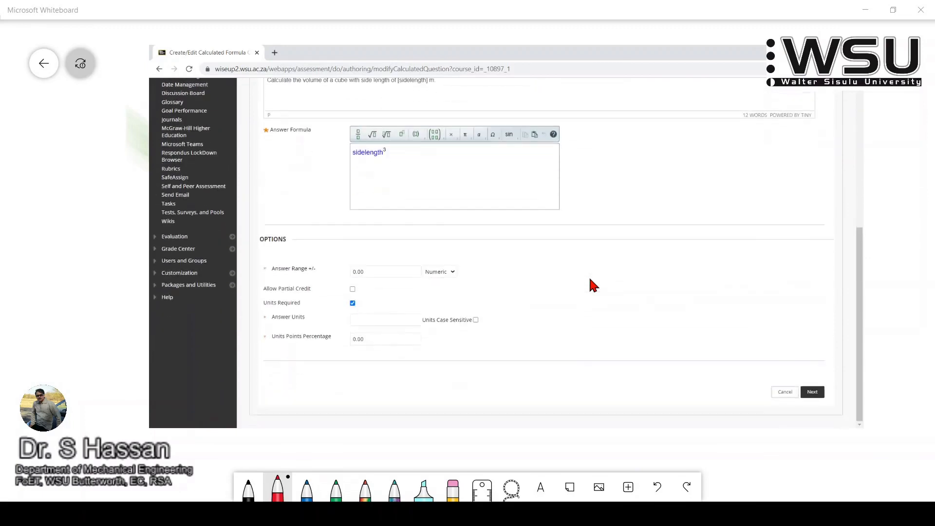
click(375, 320)
text(m)
click(596, 302)
text(3)
key(BackSpace)
key(BackSpace)
click(569, 316)
click(353, 303)
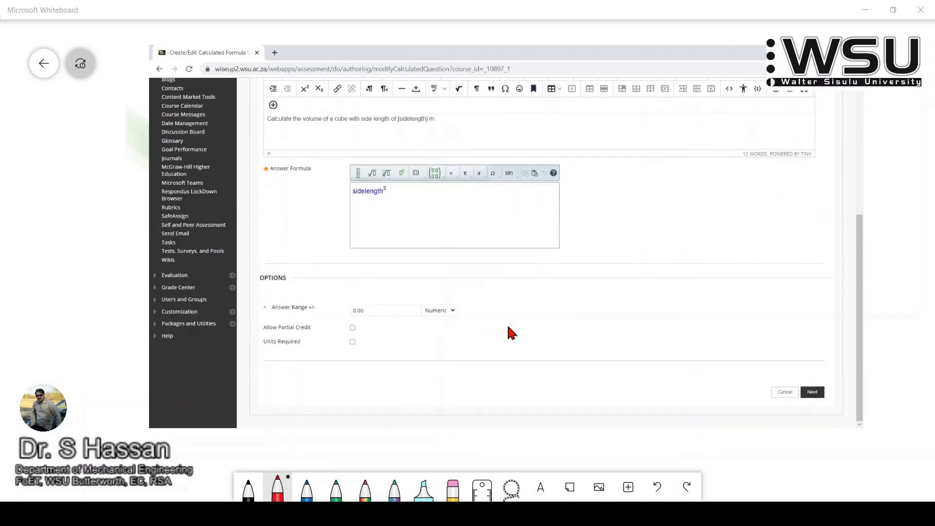
Step: Check the bracketed sidelength variable in the question text and continue to the variable definitions
scroll(640, 309, up, 1)
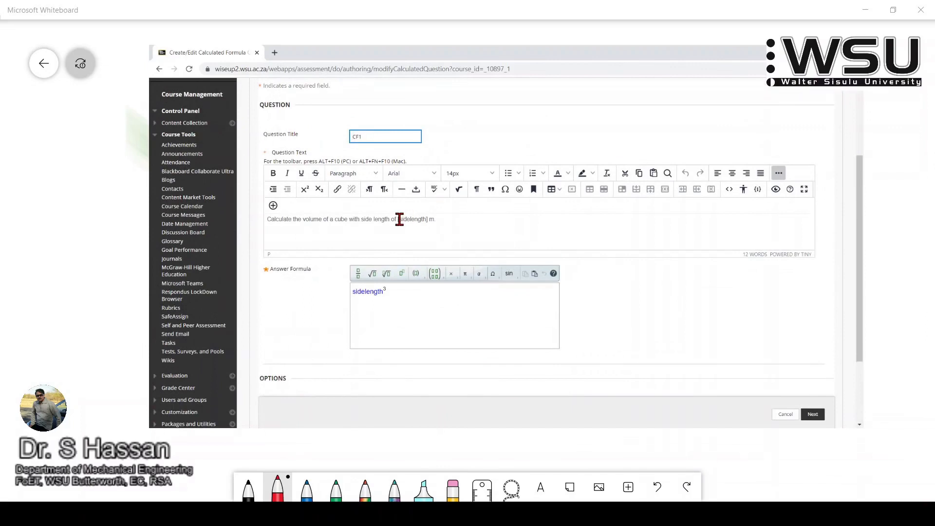
drag(400, 220, 426, 221)
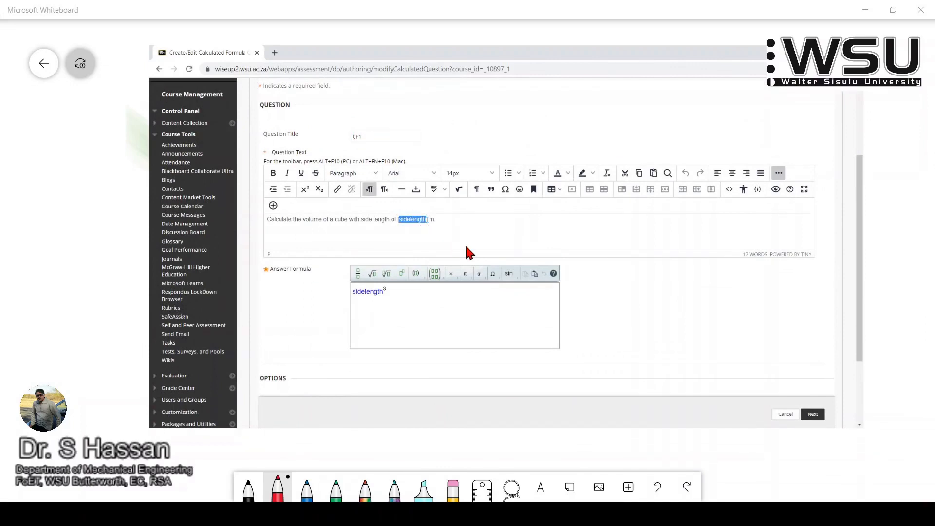
click(463, 308)
scroll(604, 315, up, 3)
scroll(626, 304, down, 5)
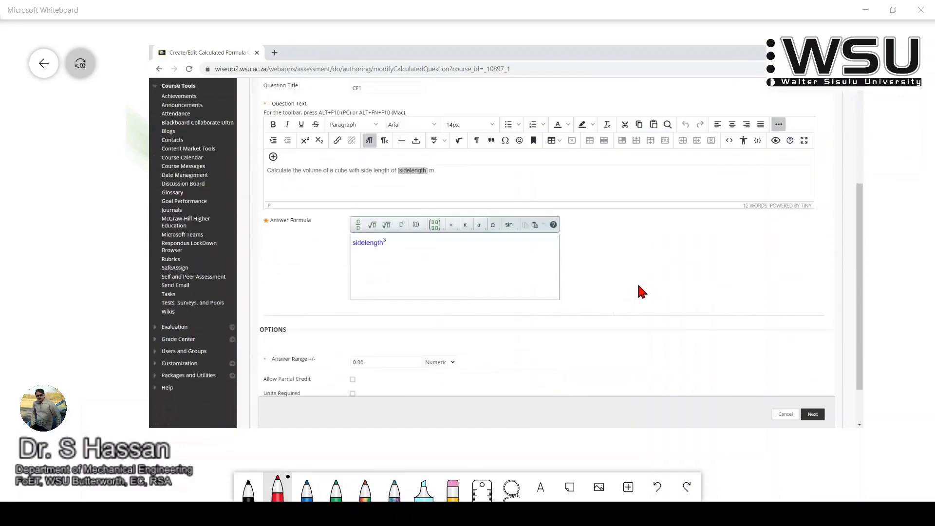
click(812, 392)
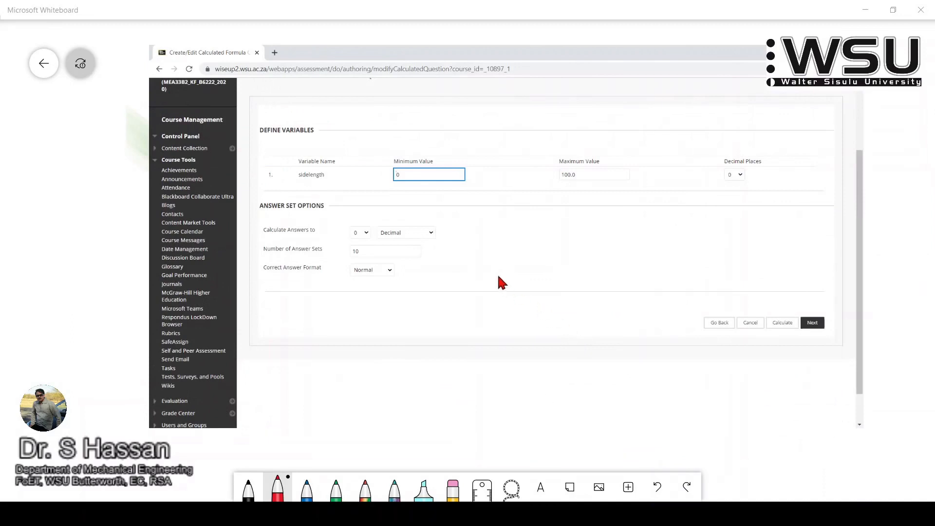
Step: Set both the minimum and maximum values of the sidelength variable to 20
click(259, 130)
click(440, 175)
key(BackSpace)
text(20)
click(518, 184)
drag(586, 175, 554, 174)
text(20)
Step: Set the number of answer sets to 1
key(BackSpace)
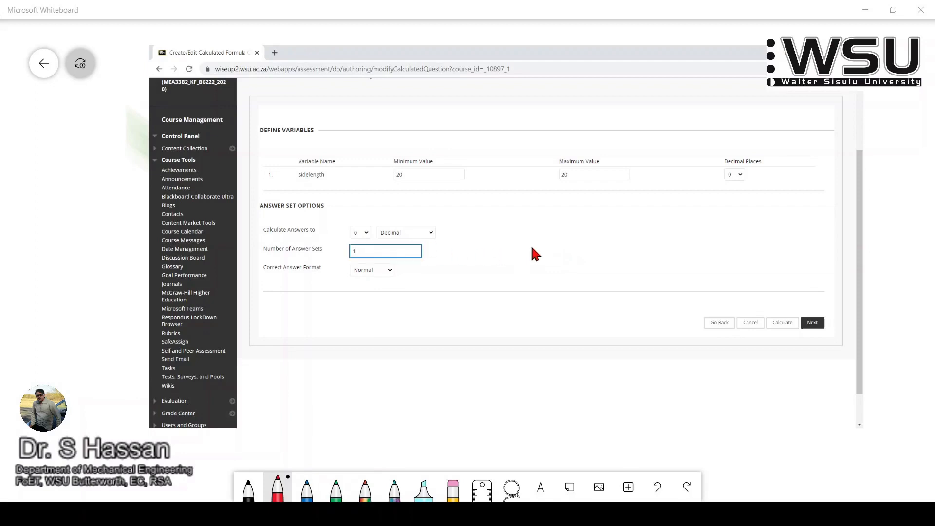
click(532, 248)
scroll(508, 255, up, 1)
scroll(507, 253, down, 1)
click(376, 286)
click(376, 273)
click(378, 280)
click(387, 270)
click(423, 268)
click(390, 269)
click(505, 264)
Step: Calculate the answer set from the defined variable range and answer options
scroll(505, 266, up, 2)
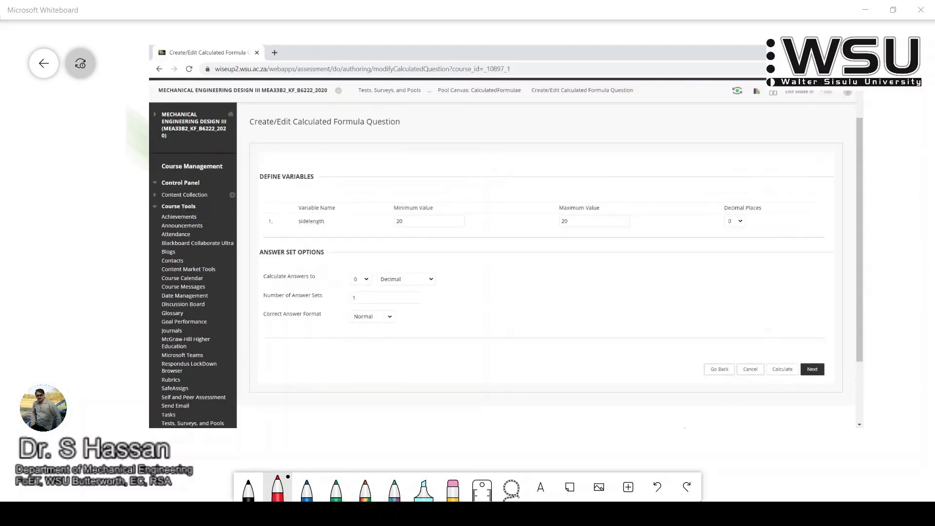
scroll(775, 337, down, 2)
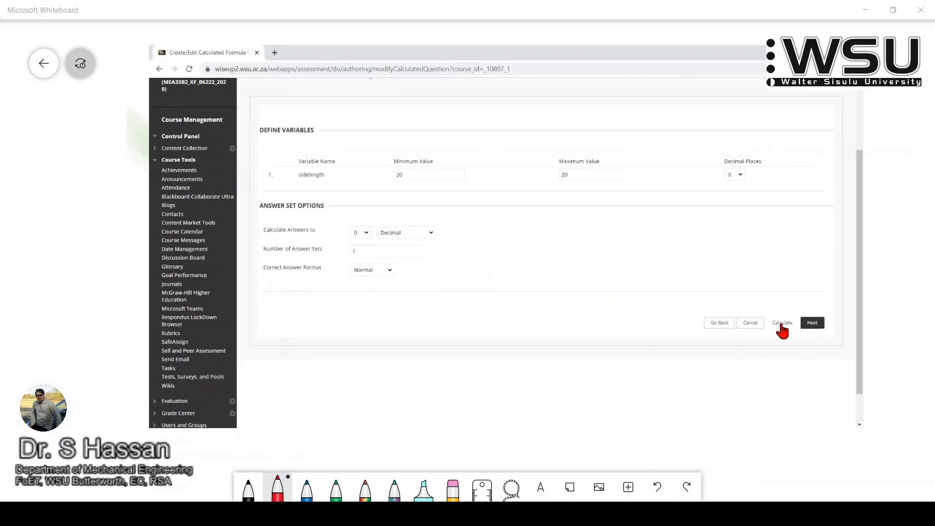
click(782, 324)
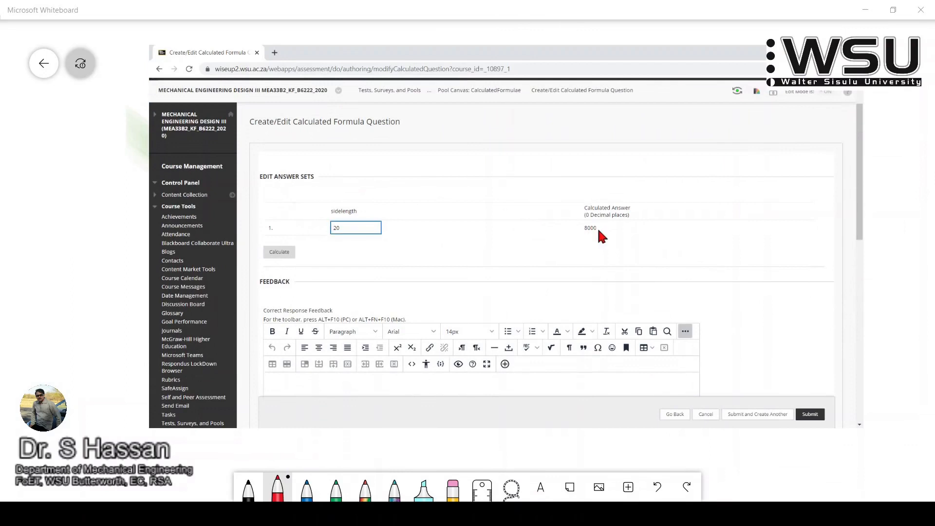
Step: Examine the calculated answer set, the response feedback fields, the categories and keywords, and the instructor notes
click(352, 227)
scroll(343, 171, down, 2)
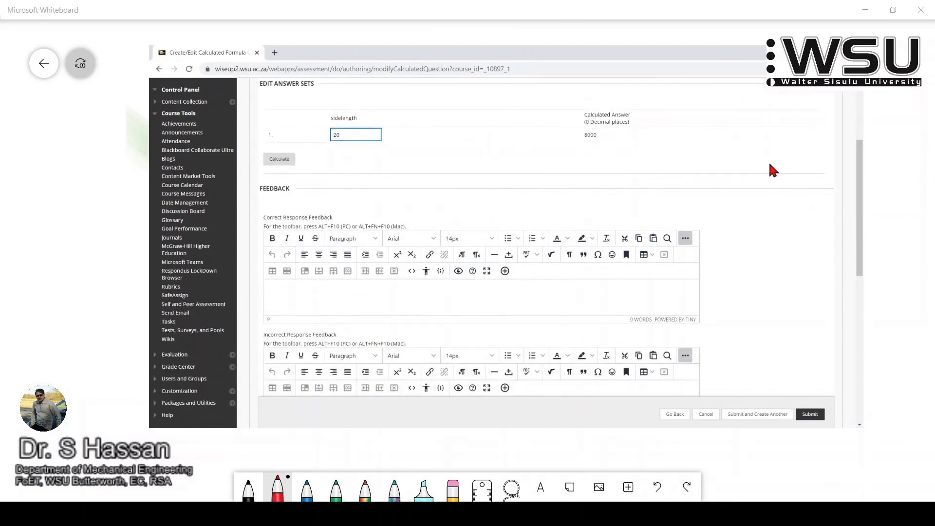
scroll(773, 170, up, 2)
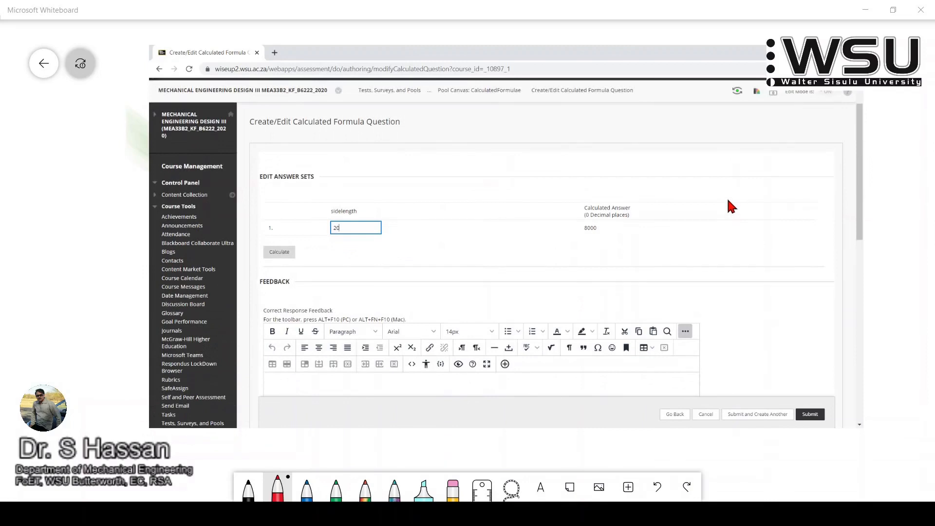
scroll(726, 199, down, 2)
scroll(723, 199, up, 2)
scroll(726, 204, down, 2)
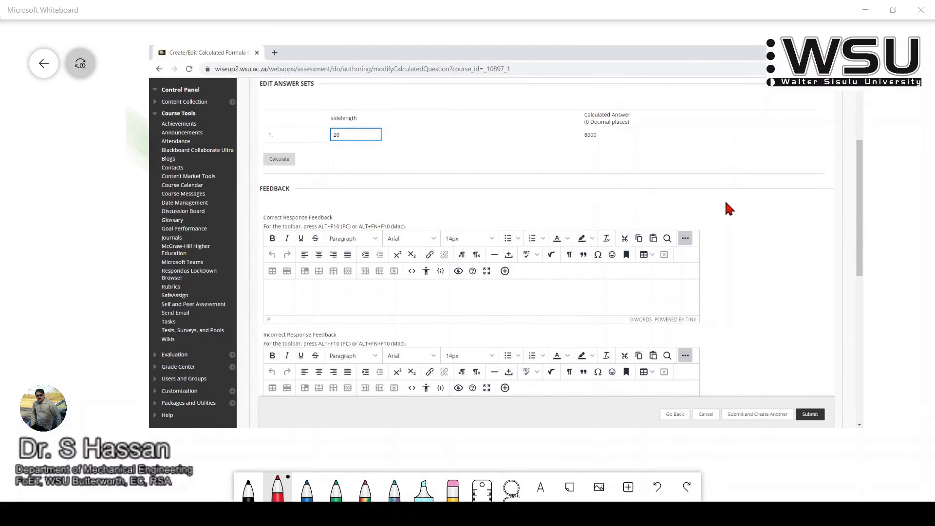
scroll(726, 203, down, 1)
click(279, 239)
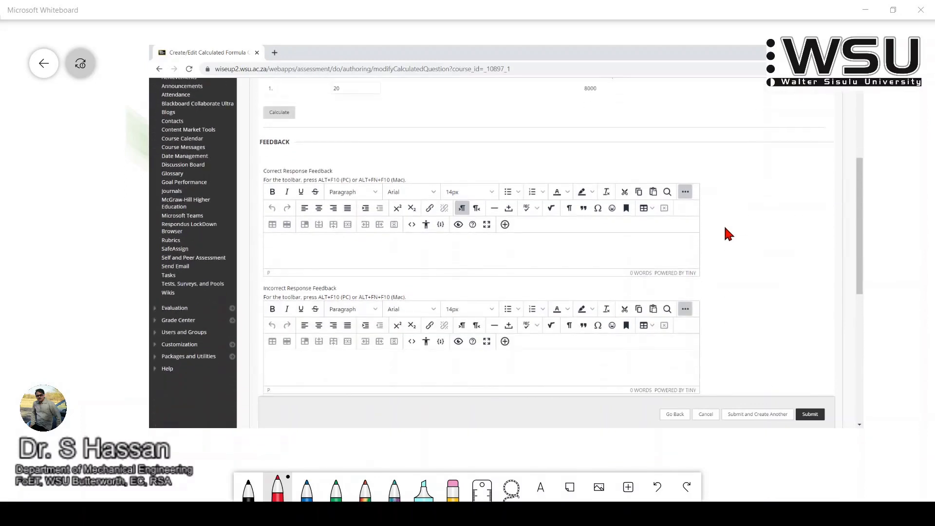
scroll(726, 233, down, 3)
scroll(727, 233, down, 3)
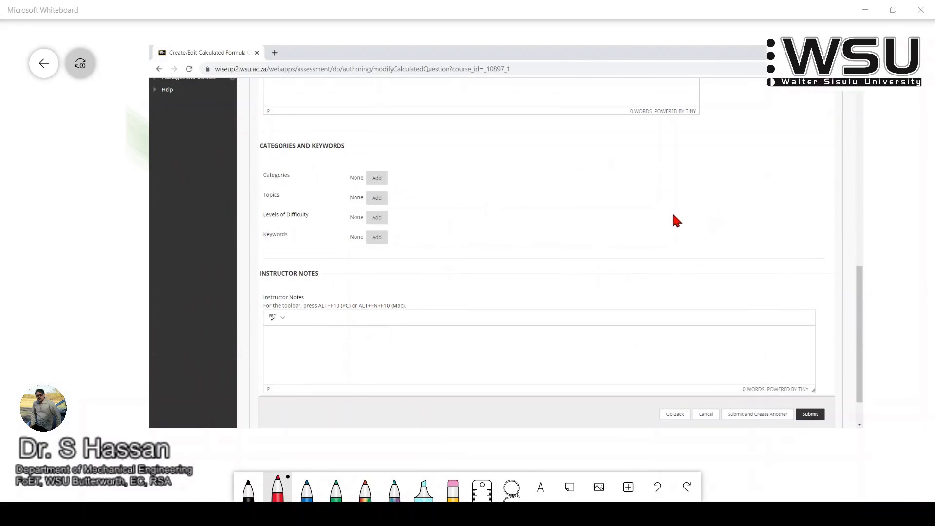
Step: Tag the question with the category Maths and the difficulty level Easy
scroll(551, 187, down, 1)
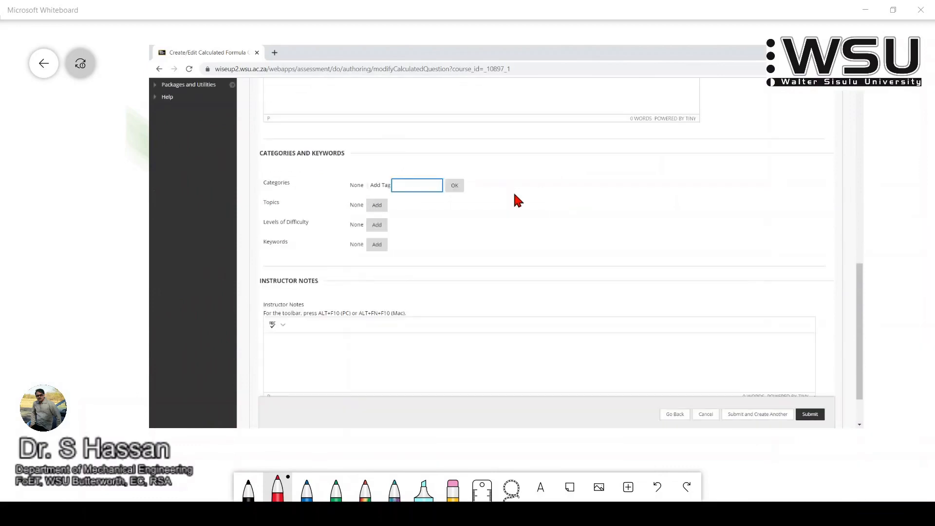
text(Maths)
click(455, 187)
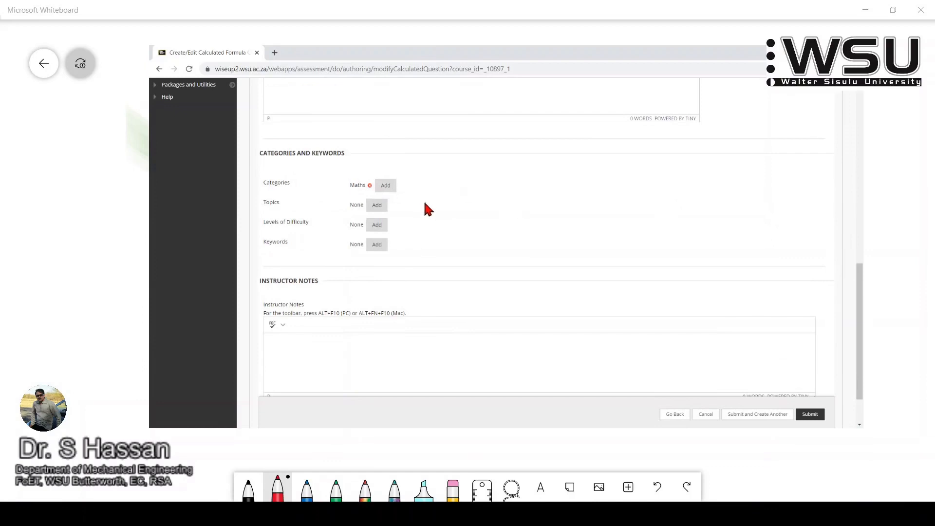
click(378, 225)
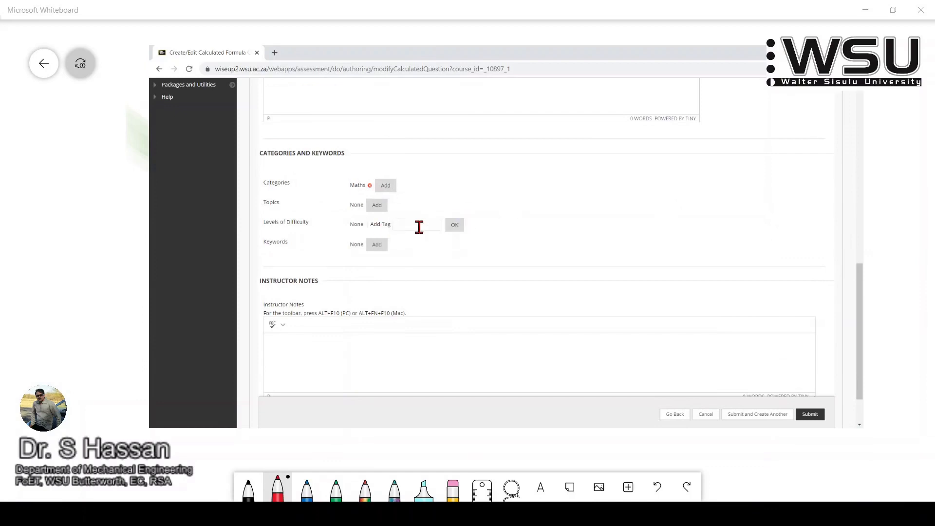
text(Easy)
click(458, 226)
scroll(697, 256, down, 2)
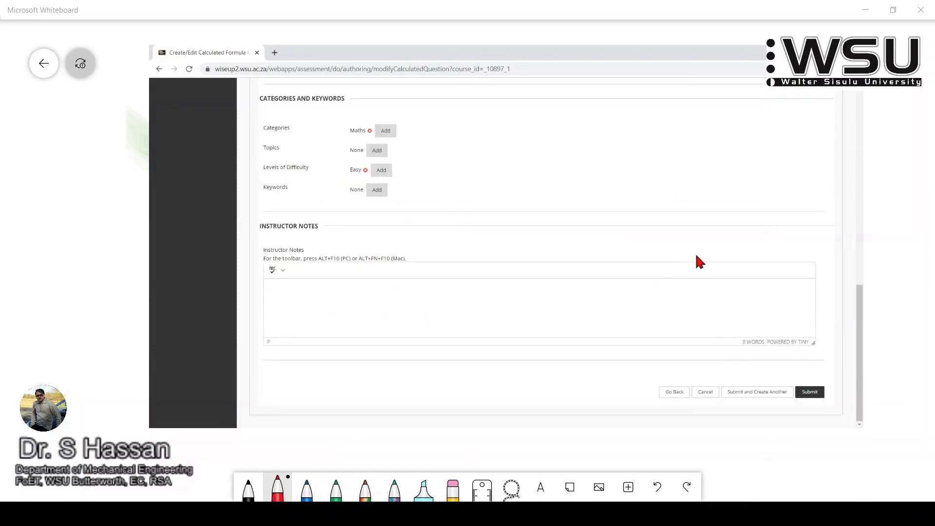
Step: Go back from the answer sets through the variable definitions to the question's formula and options page
scroll(729, 273, up, 10)
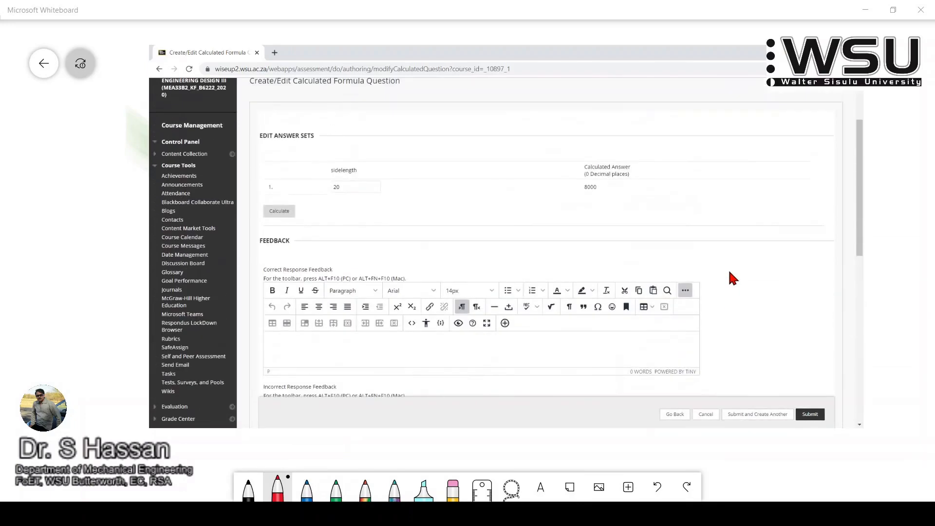
scroll(733, 270, down, 10)
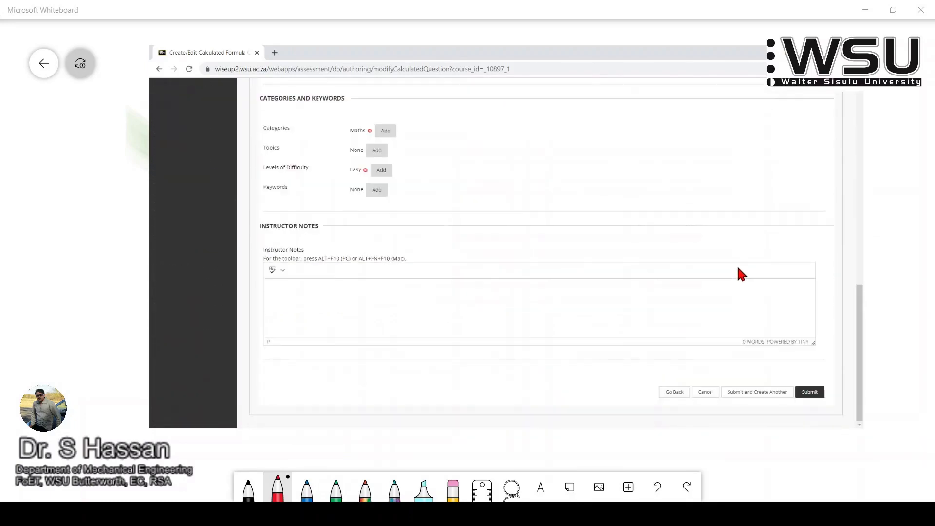
scroll(711, 273, up, 5)
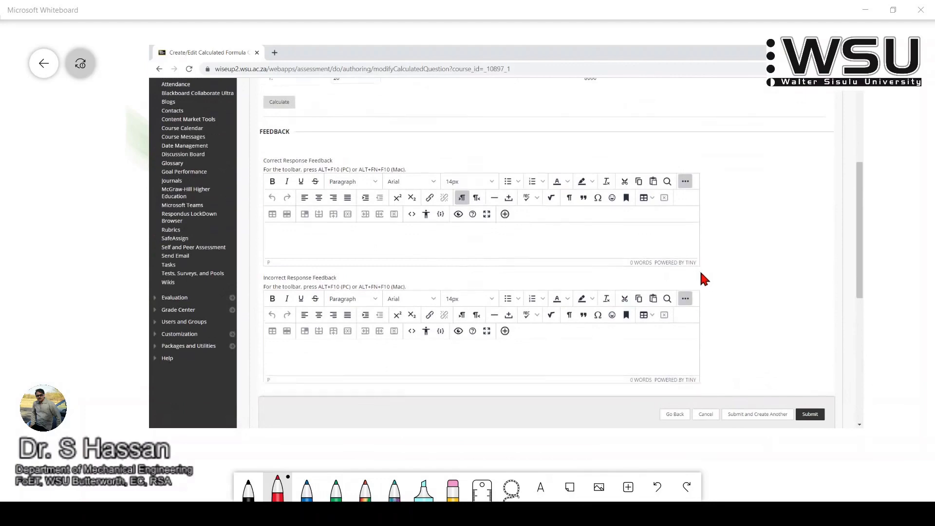
scroll(701, 274, down, 5)
scroll(676, 420, down, 3)
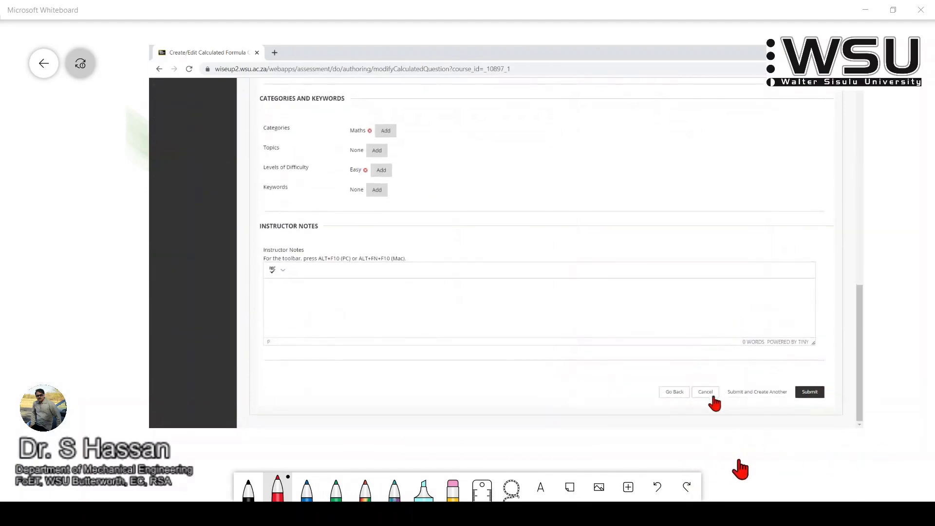
click(675, 392)
click(715, 285)
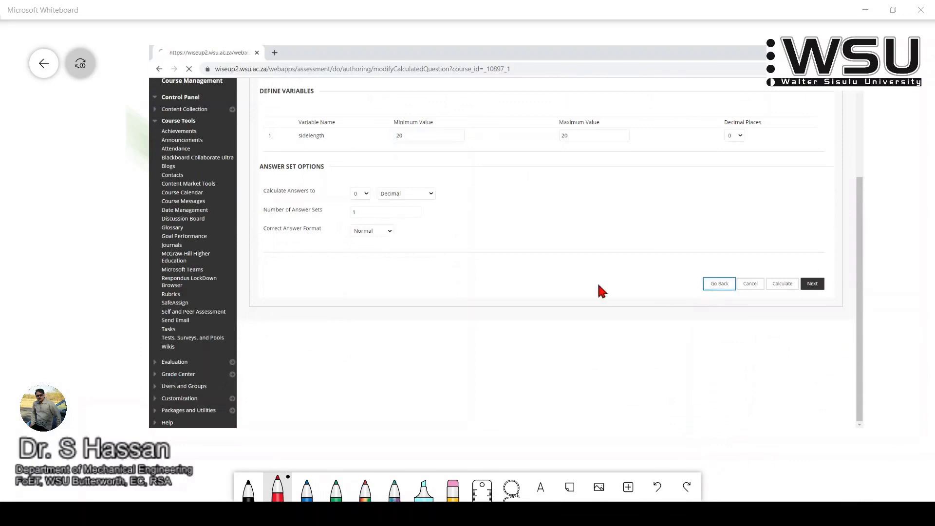
Step: Set the numeric answer range to 0.001 and continue to the variable definitions
click(378, 319)
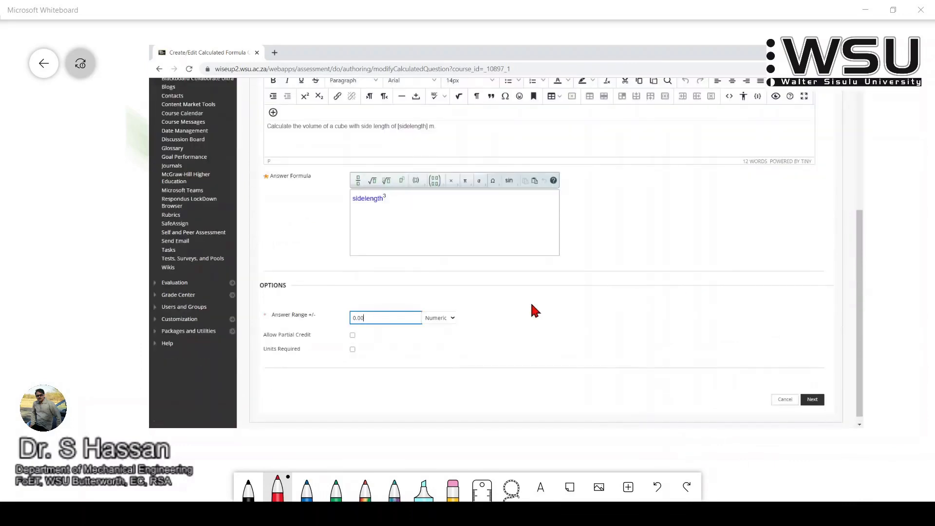
text(05)
click(534, 310)
click(812, 399)
scroll(595, 293, down, 2)
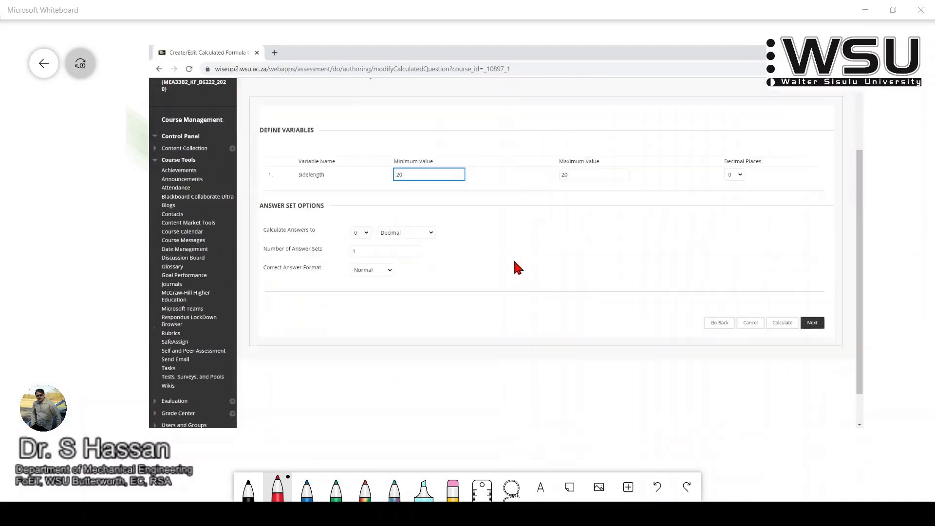
Step: Set the maximum value of the sidelength variable to 40
click(445, 196)
click(418, 175)
click(380, 177)
click(407, 175)
click(501, 175)
double_click(561, 176)
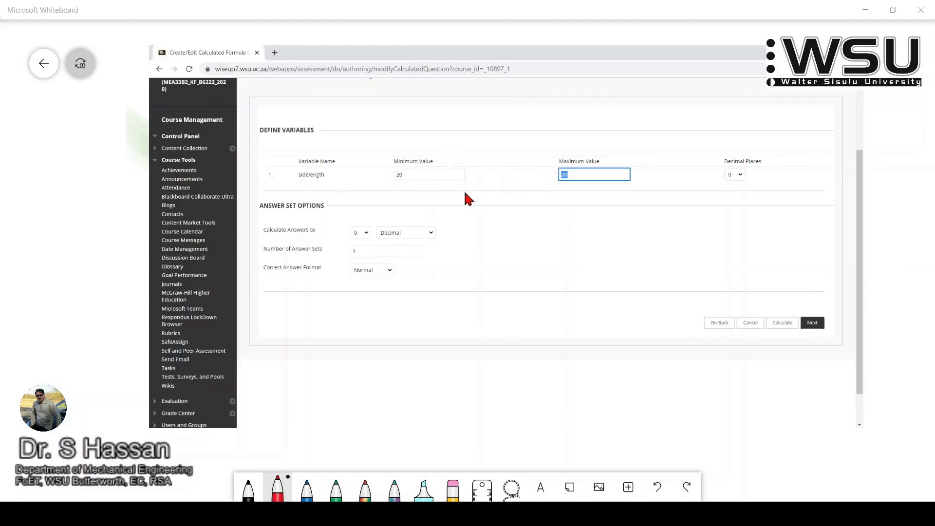
text(40)
click(433, 184)
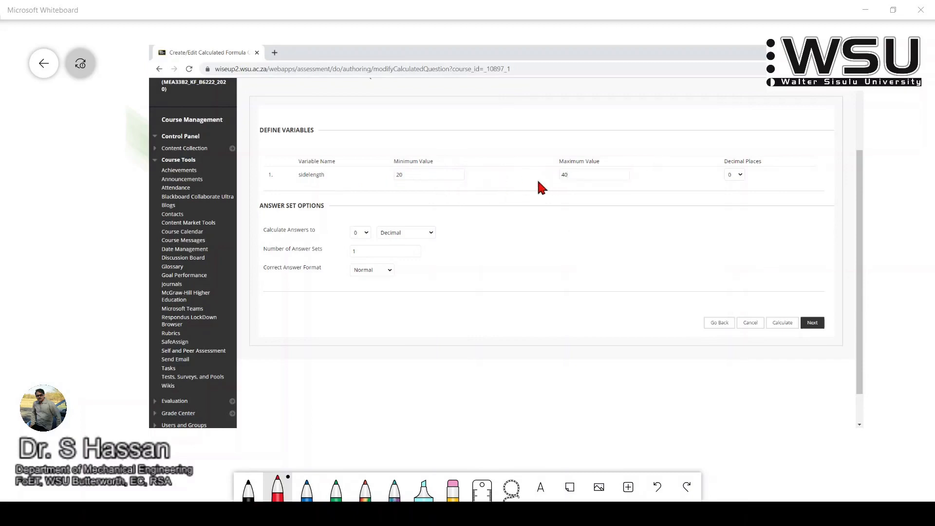
Step: Set both the sidelength variable and the calculated answers to 4 decimal places
click(737, 175)
click(733, 215)
click(702, 200)
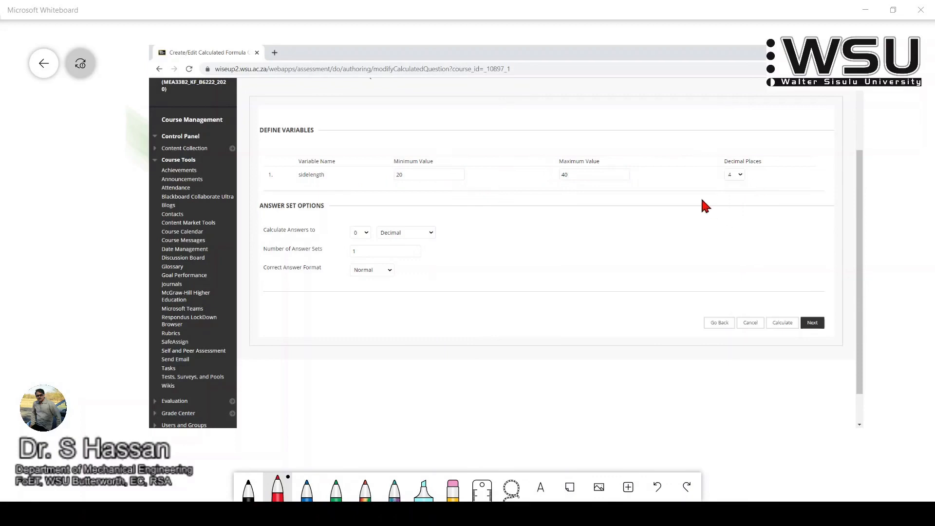
click(367, 231)
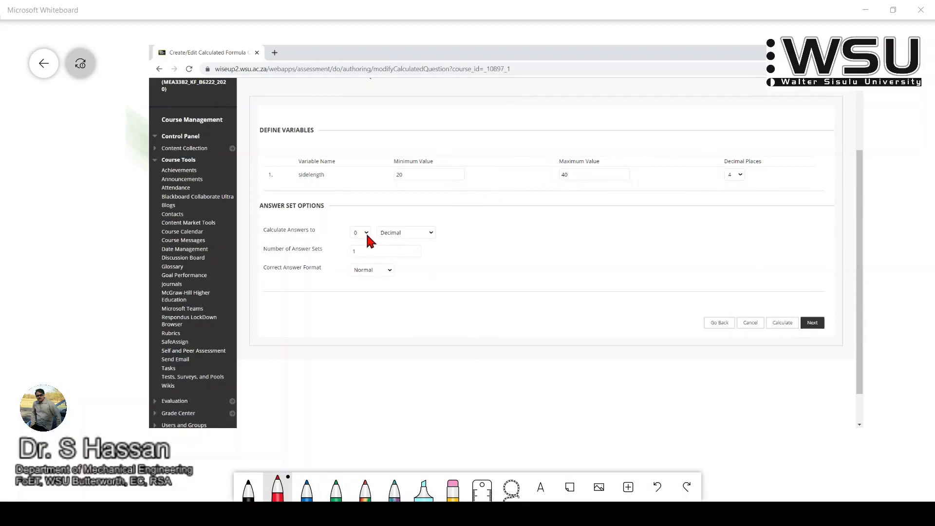
click(356, 267)
key(Tab)
Step: Set the number of answer sets to 50 and calculate the answer sets
click(370, 252)
text(50)
click(465, 259)
scroll(659, 267, up, 1)
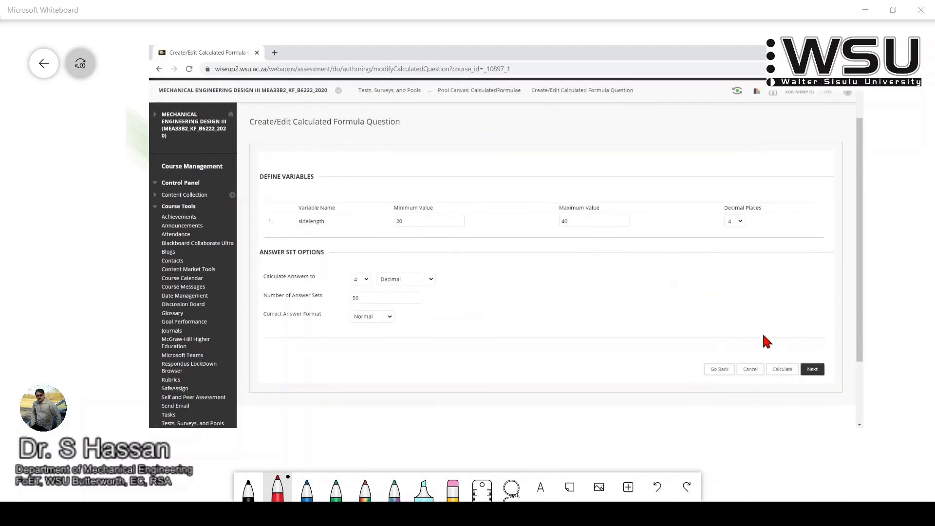
click(777, 370)
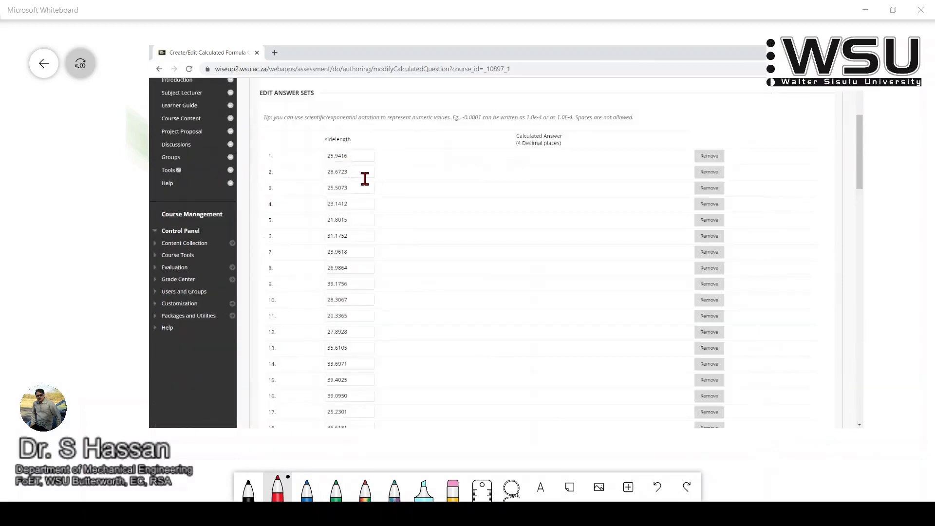
Step: Examine the generated sidelength values across the whole list of answer sets
scroll(364, 179, down, 2)
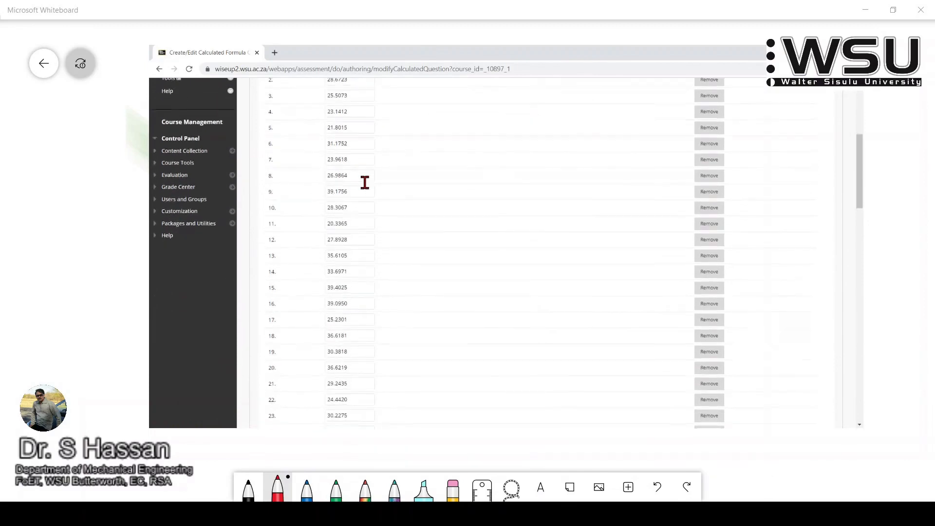
scroll(364, 181, up, 3)
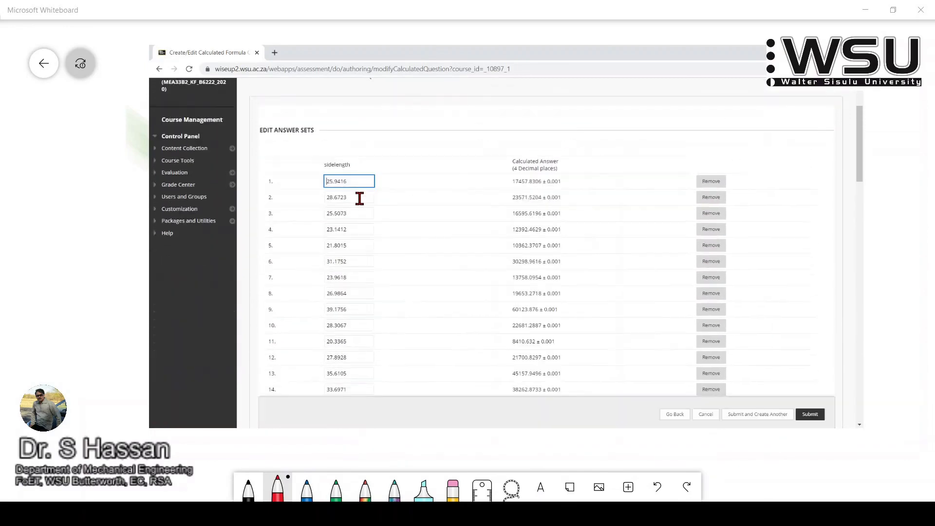
scroll(346, 185, down, 1)
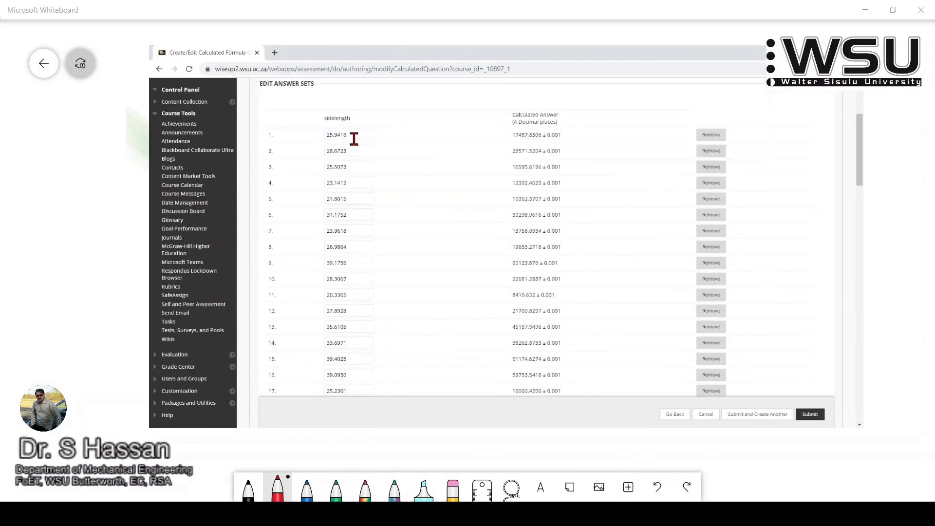
scroll(359, 188, down, 2)
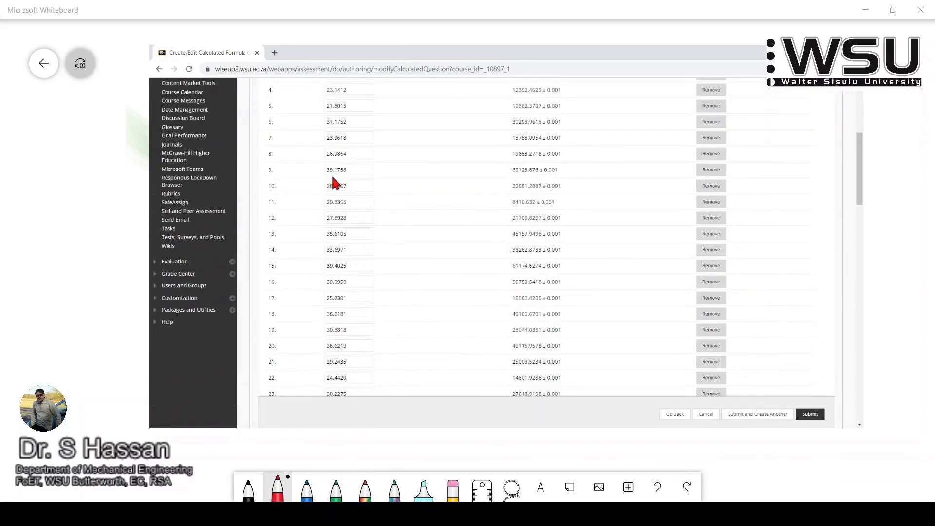
drag(328, 170, 355, 171)
scroll(359, 215, up, 1)
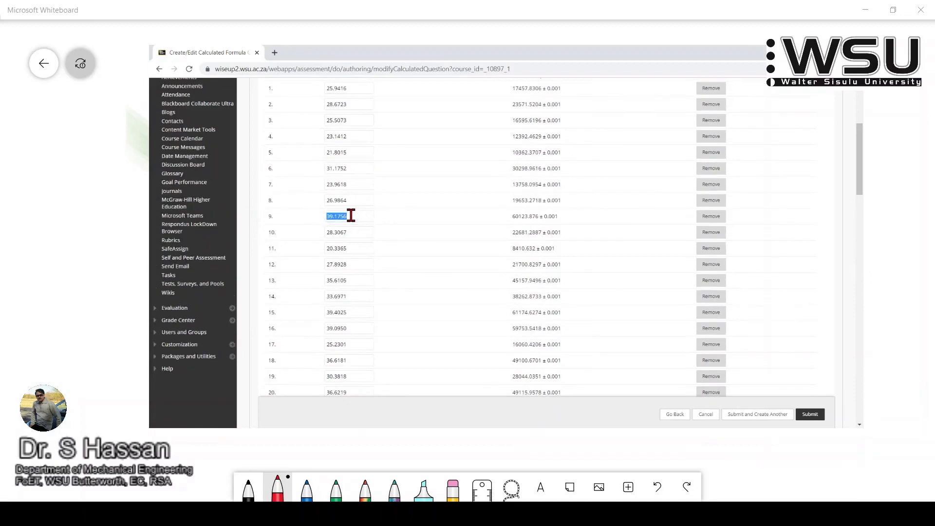
click(352, 216)
scroll(358, 216, up, 2)
click(354, 215)
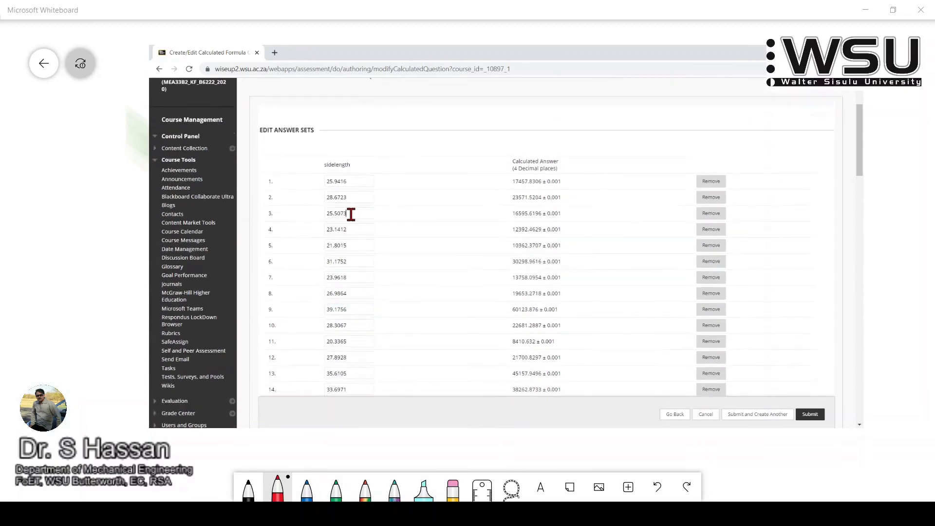
drag(351, 215, 321, 209)
click(370, 211)
scroll(429, 207, down, 4)
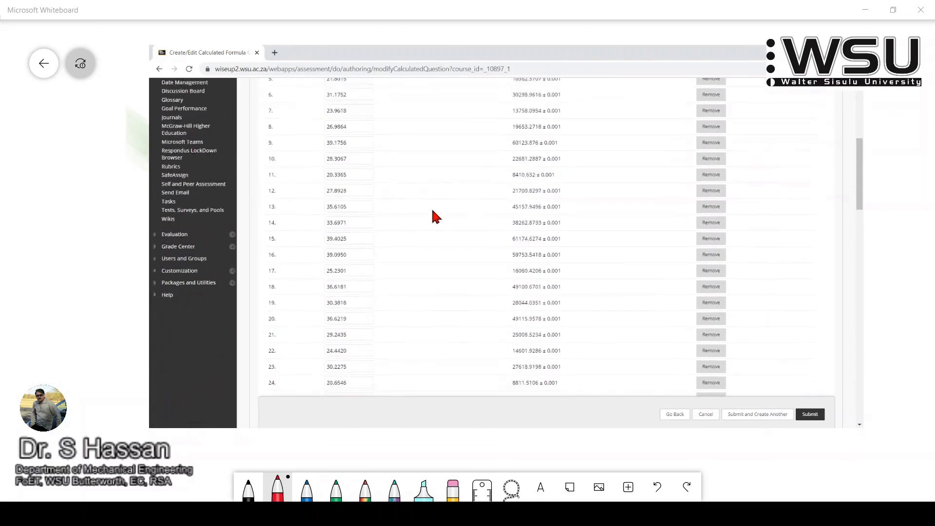
scroll(432, 211, down, 10)
drag(352, 298, 318, 296)
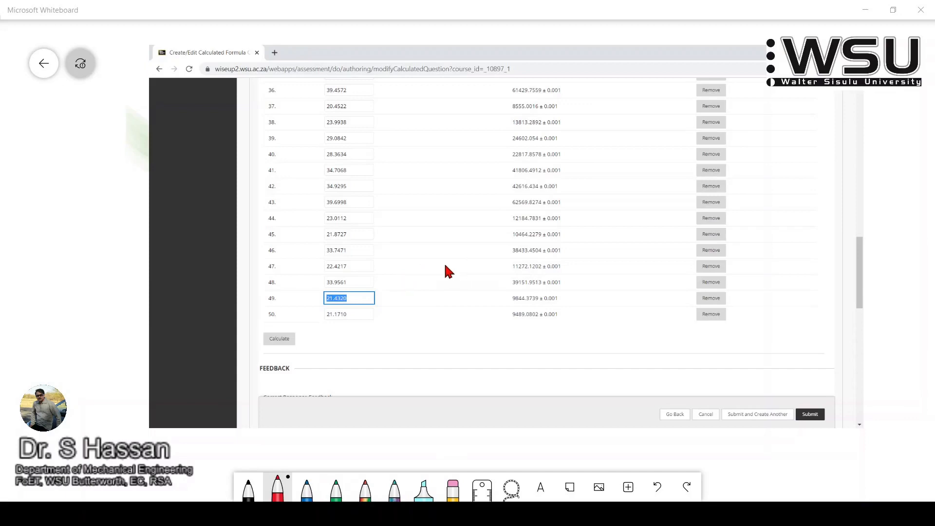
scroll(445, 271, up, 15)
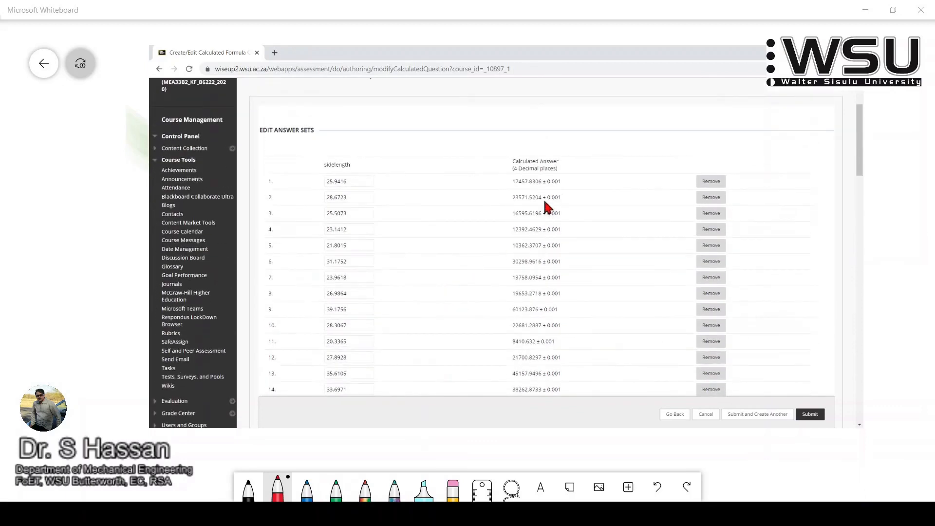
Step: Compare the calculated answers and their tolerances with the sidelength values in several answer sets
drag(512, 185, 587, 184)
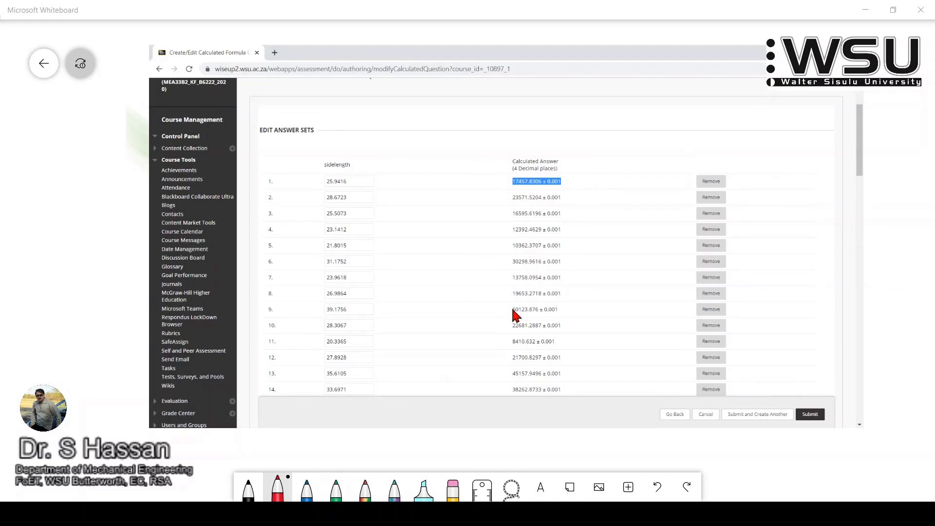
scroll(513, 310, down, 5)
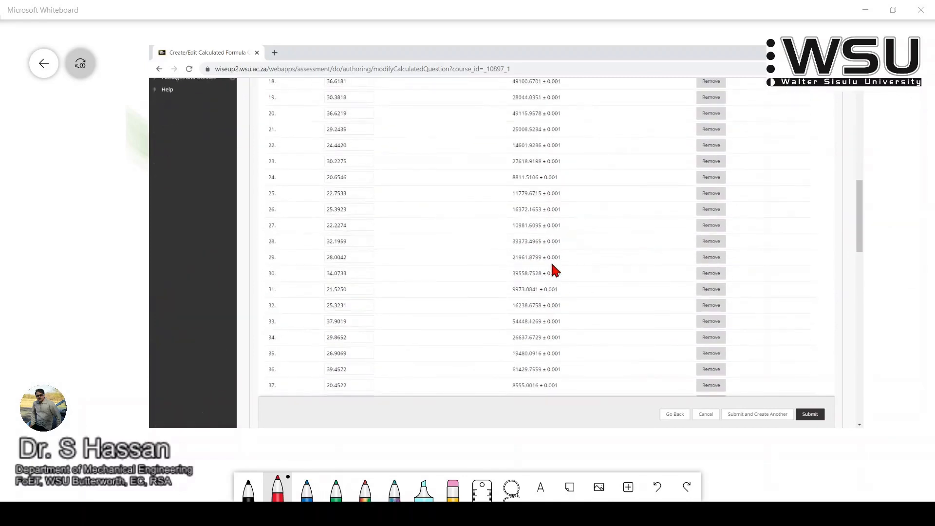
scroll(550, 267, down, 5)
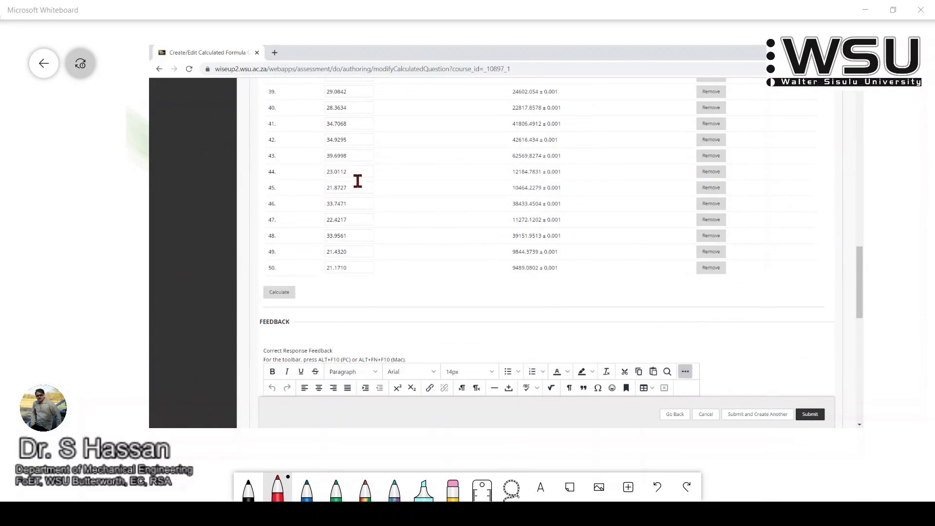
drag(325, 171, 351, 173)
drag(513, 172, 526, 173)
click(512, 174)
drag(512, 173, 569, 173)
click(571, 176)
scroll(573, 179, up, 1)
scroll(573, 179, up, 1)
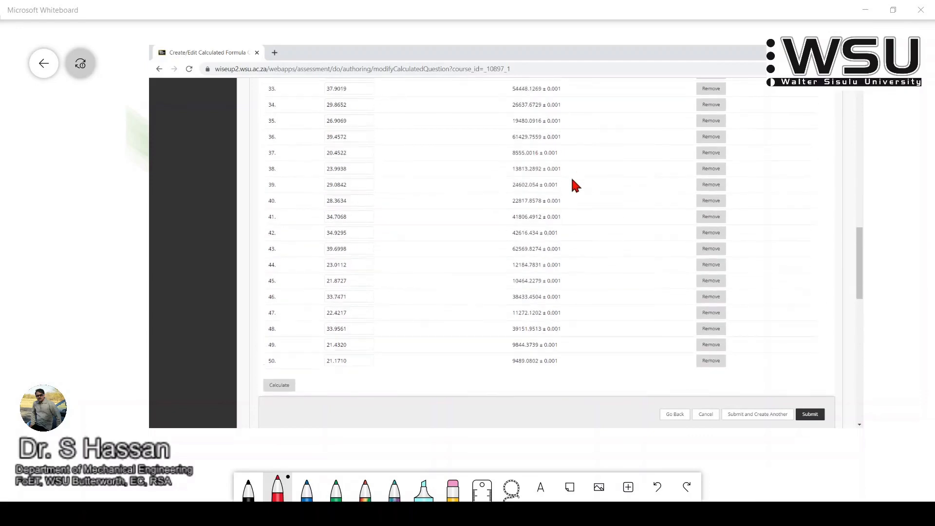
scroll(572, 181, up, 4)
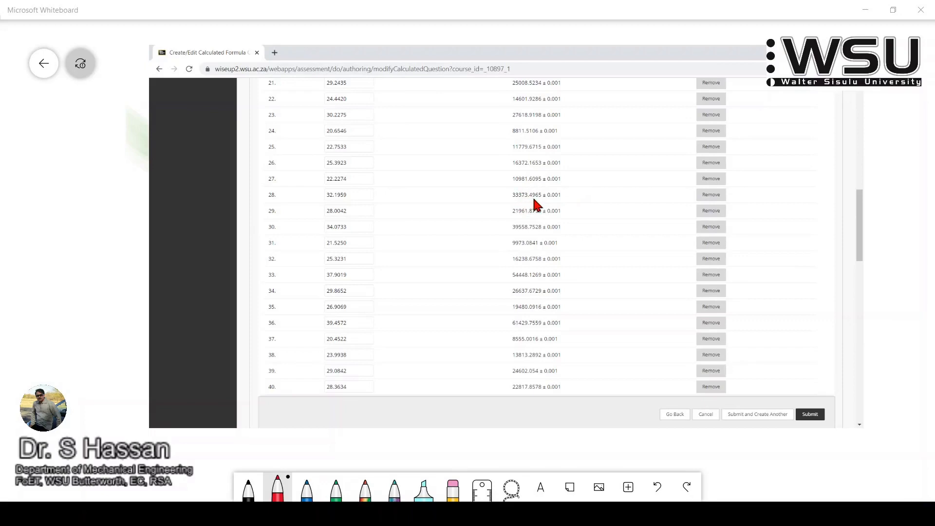
drag(567, 197, 513, 194)
scroll(561, 195, up, 10)
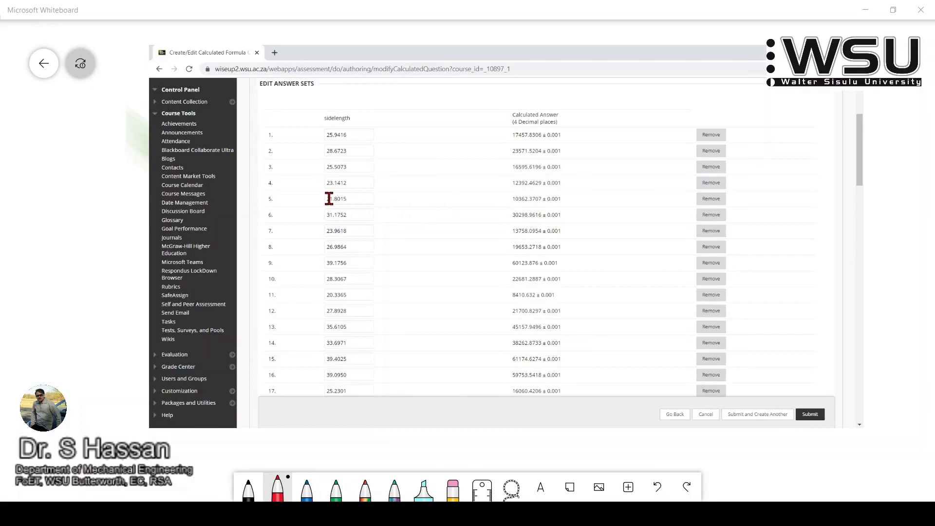
drag(327, 199, 578, 206)
scroll(437, 253, up, 1)
click(441, 254)
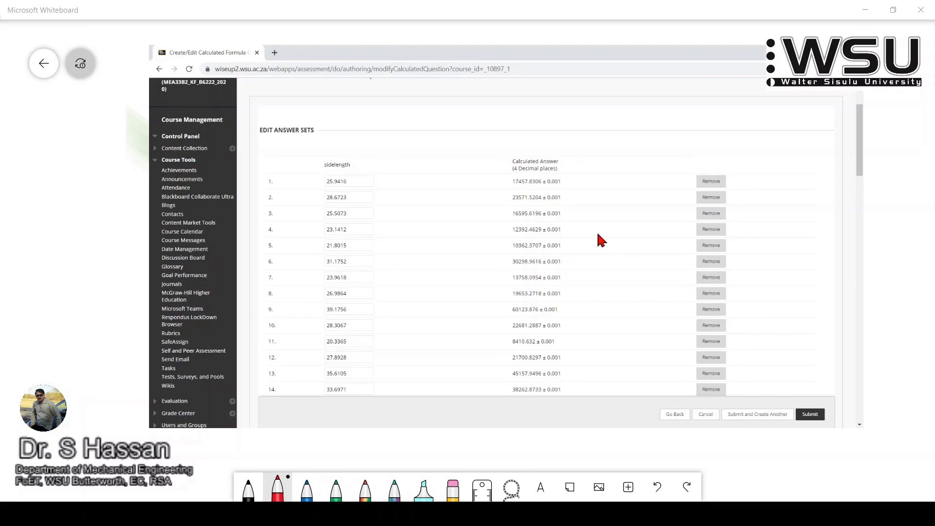
Step: Review the feedback, categories and keywords, and instructor notes sections, and submit the CF1 question
scroll(600, 239, down, 4)
scroll(600, 244, down, 18)
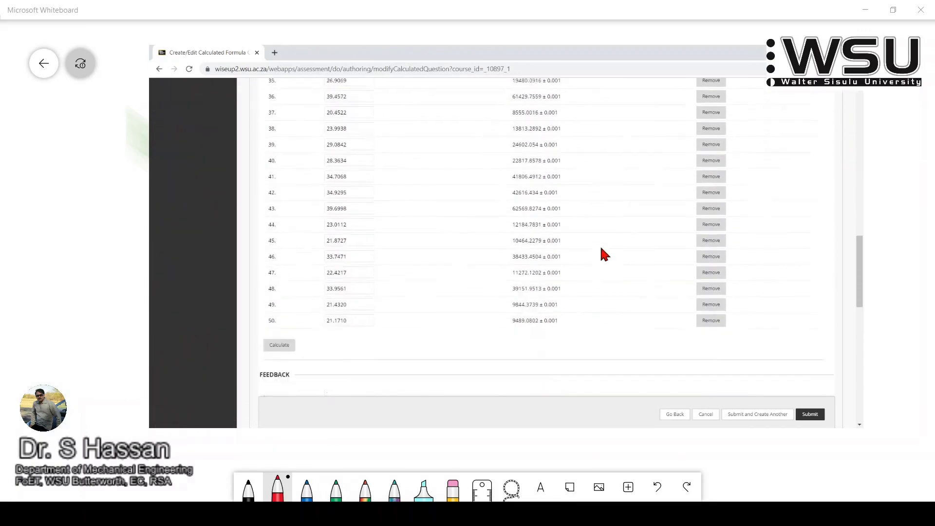
scroll(785, 336, down, 4)
scroll(787, 337, down, 3)
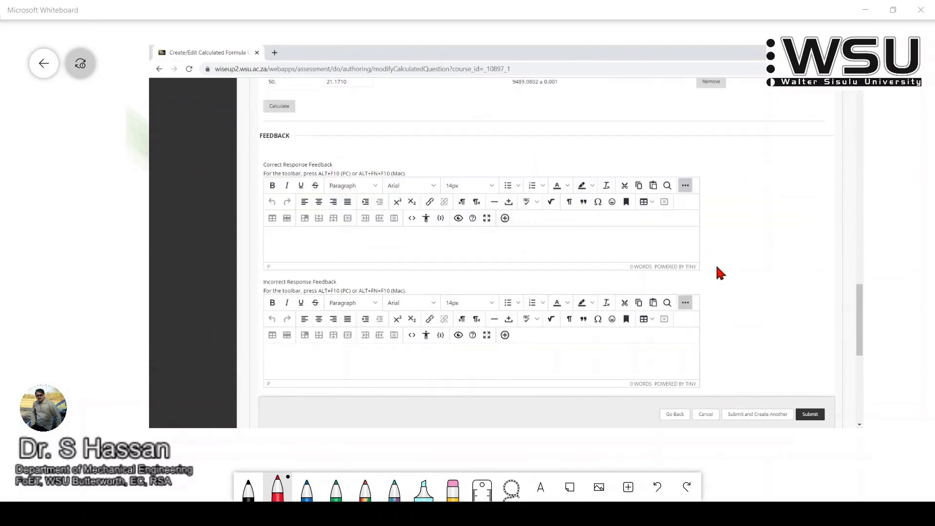
scroll(731, 265, down, 2)
scroll(740, 262, up, 1)
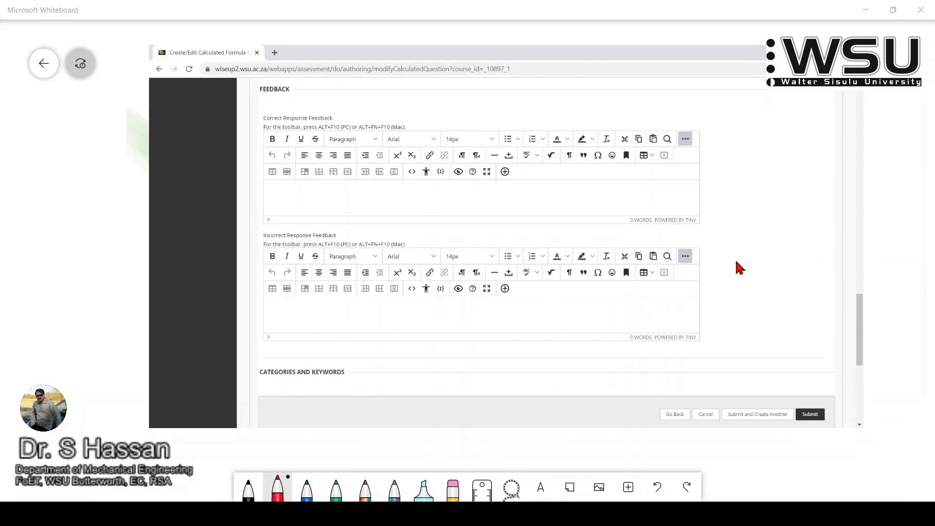
scroll(739, 267, down, 5)
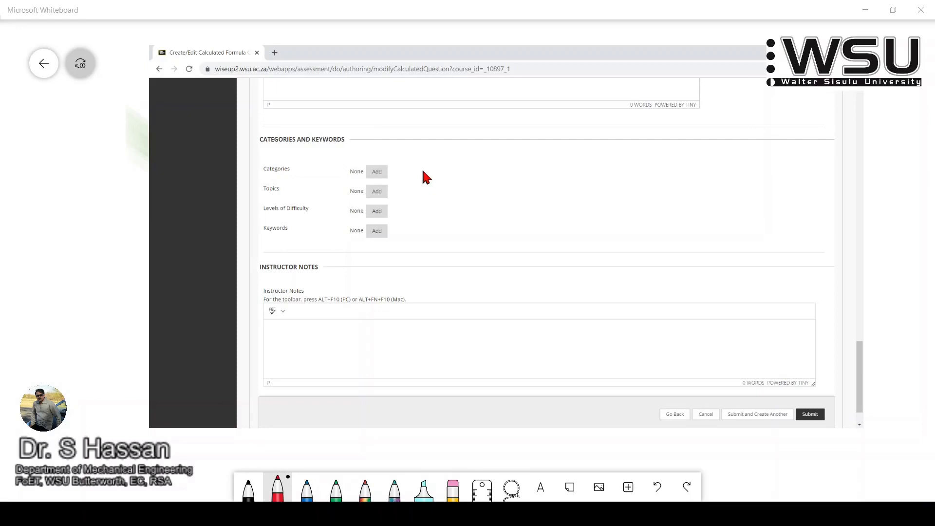
scroll(724, 166, down, 1)
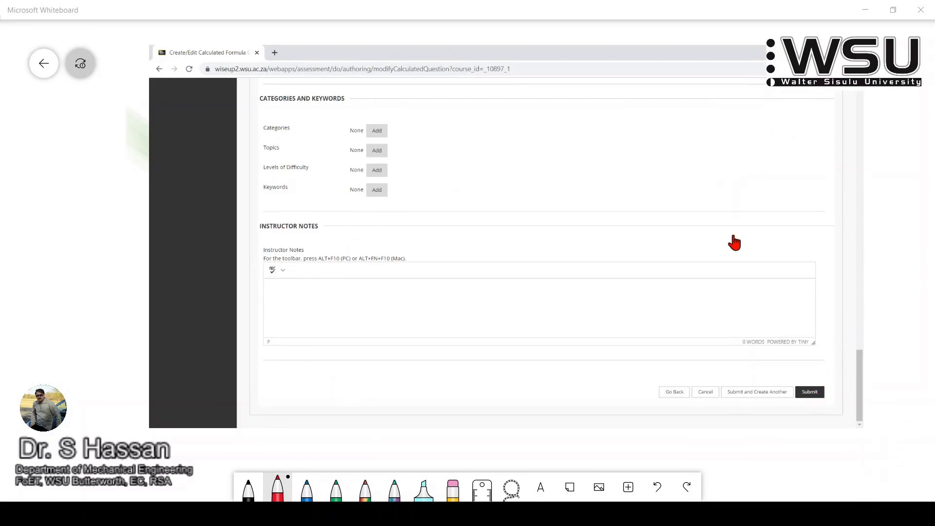
scroll(735, 242, up, 20)
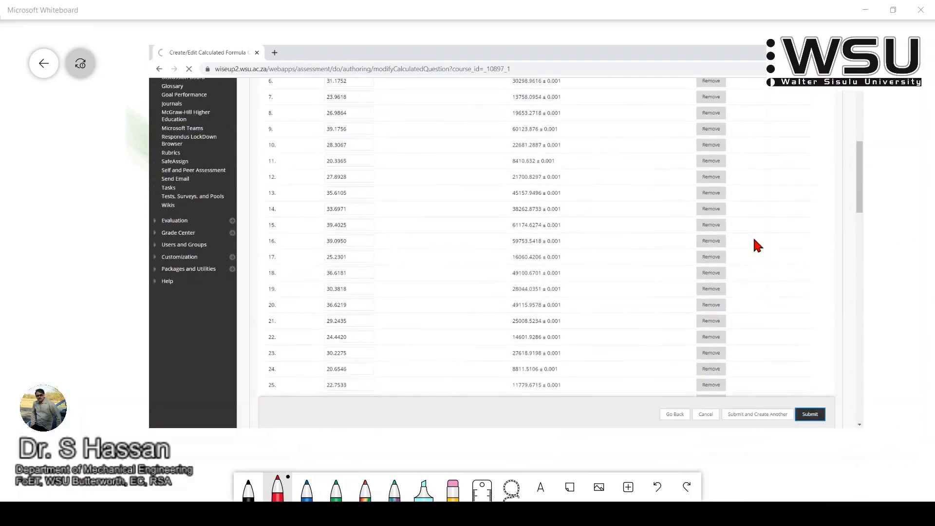
Step: View the details of the CF1 question in the CalculatedFormulae pool and close them
scroll(664, 231, down, 2)
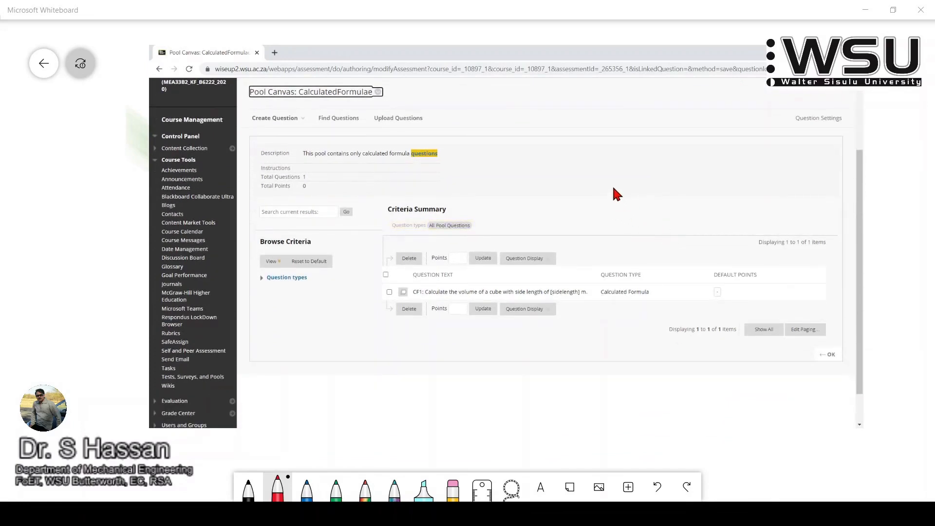
scroll(574, 294, down, 1)
scroll(562, 302, up, 1)
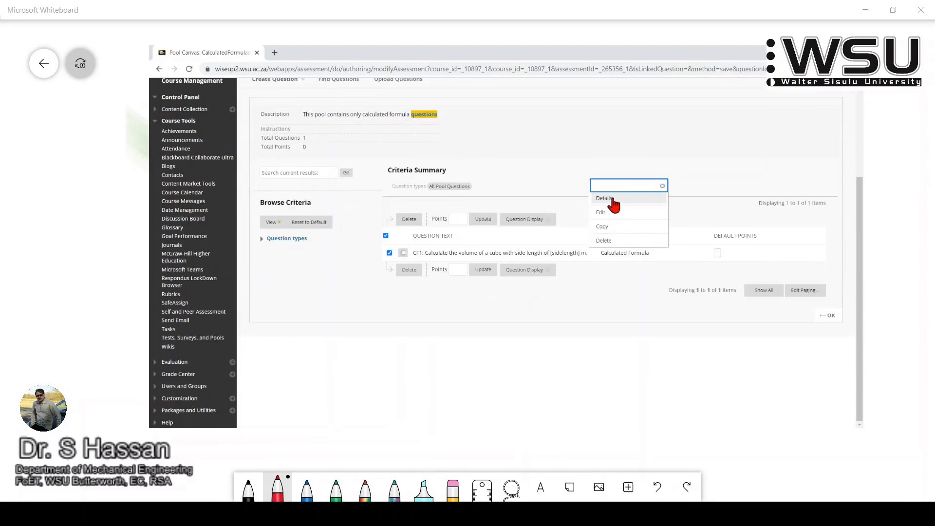
click(612, 199)
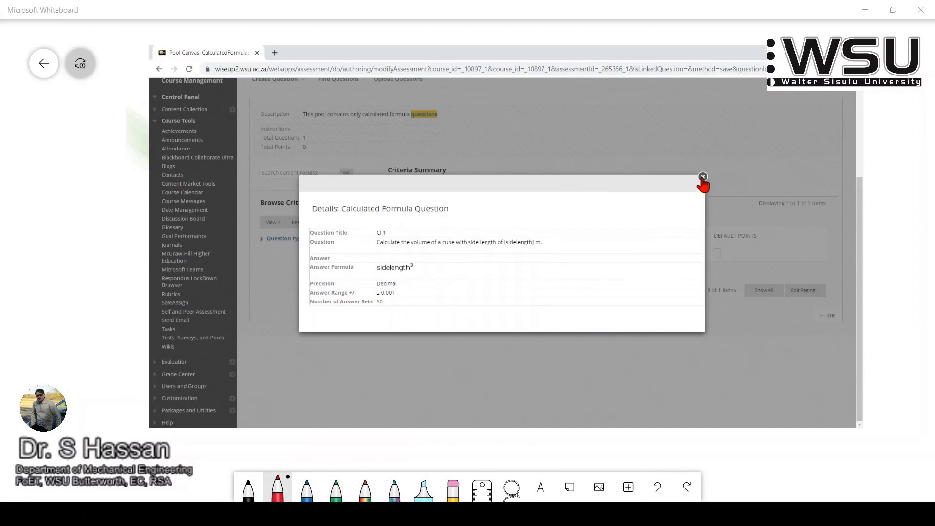
click(702, 178)
Step: Set the pool's question display to Full Text
click(524, 218)
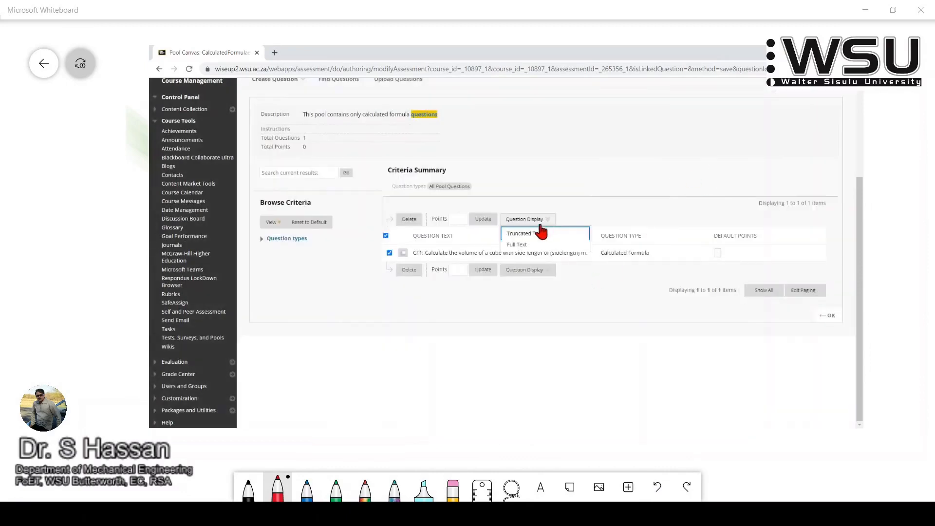
click(525, 246)
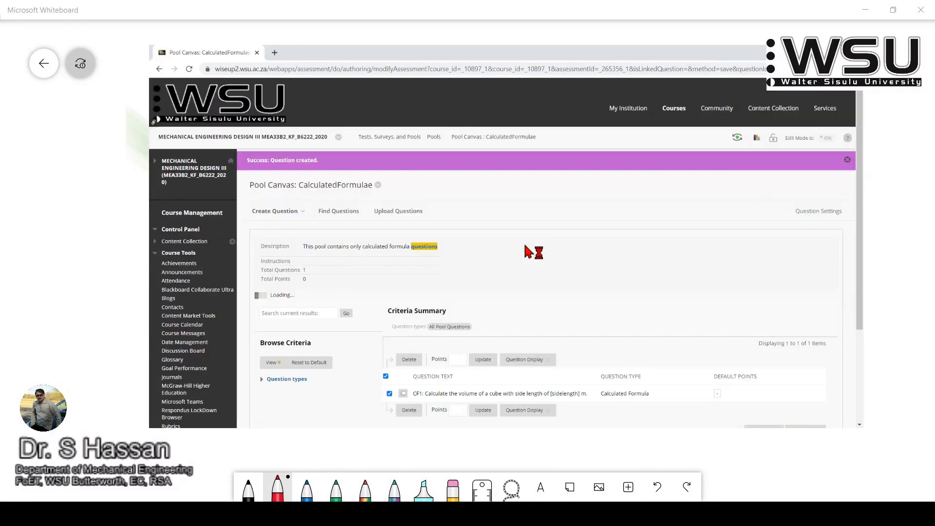
scroll(689, 226, down, 5)
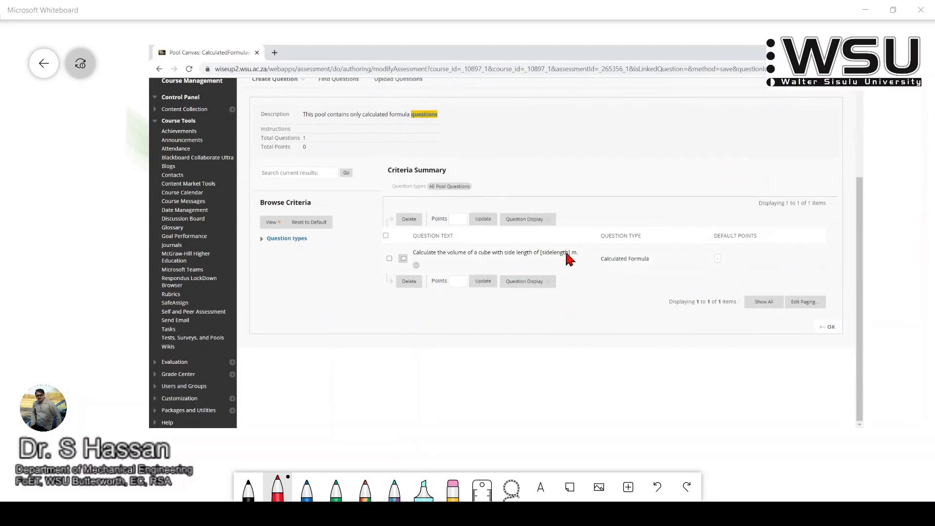
Step: Open the cube volume question for editing and insert "in m³" after "volume" in its question text
click(416, 266)
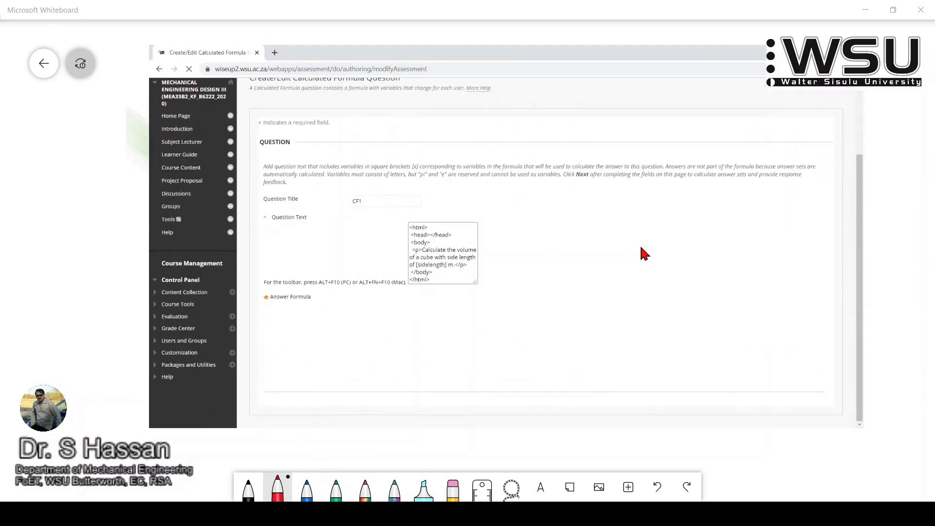
scroll(641, 248, down, 5)
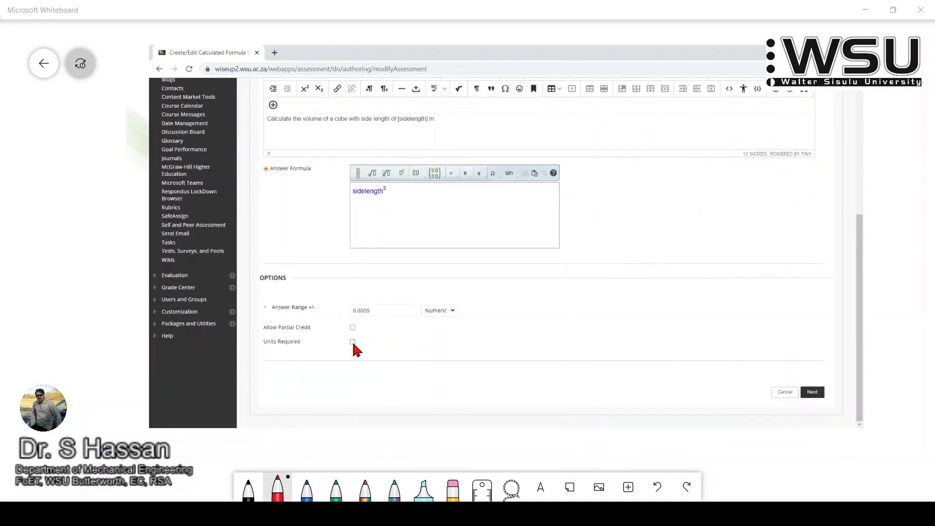
scroll(632, 315, up, 2)
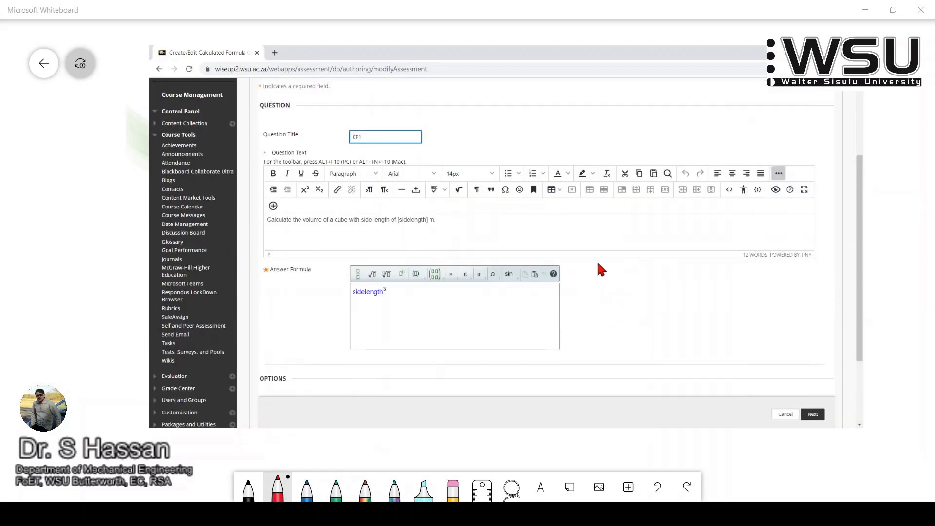
click(434, 220)
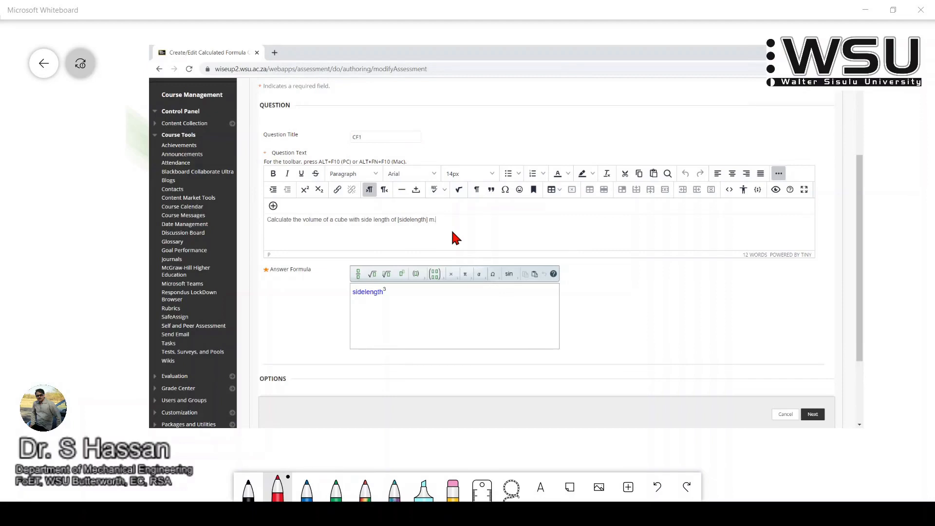
scroll(663, 197, down, 2)
scroll(649, 210, up, 1)
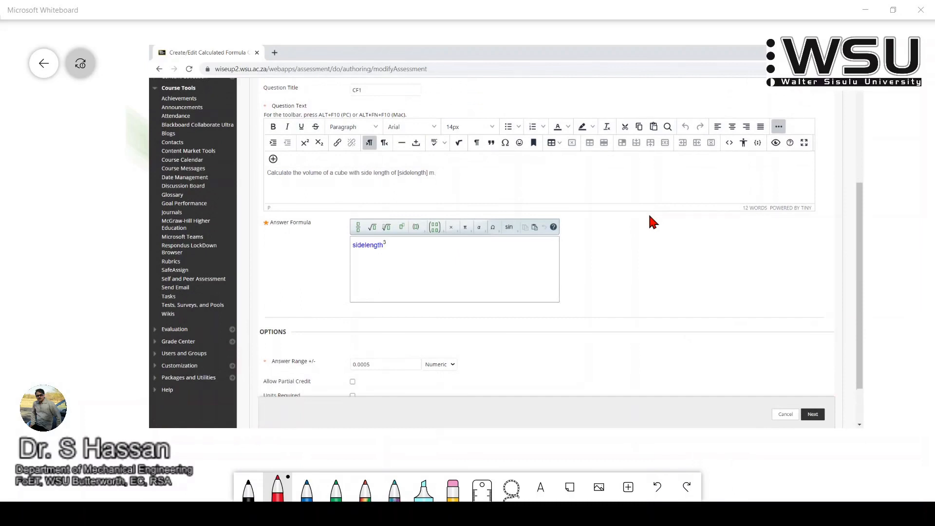
scroll(650, 216, down, 1)
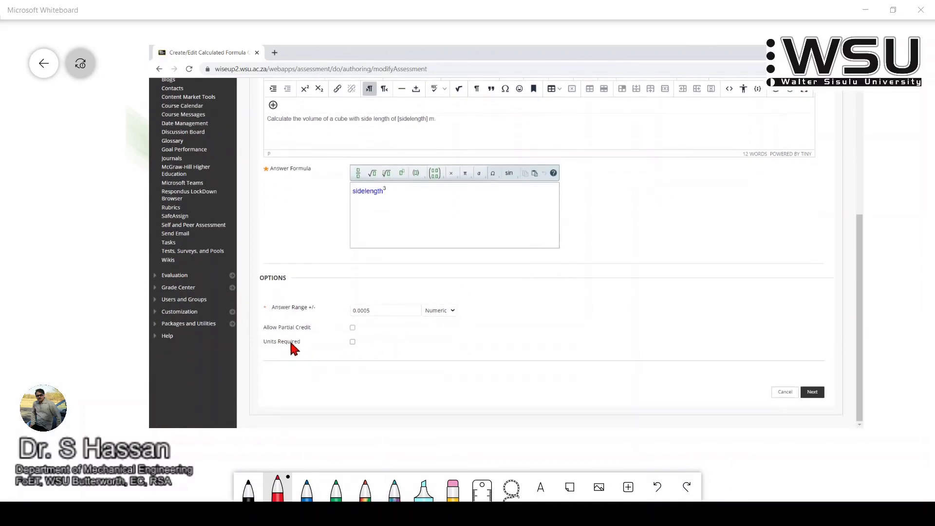
scroll(592, 307, up, 2)
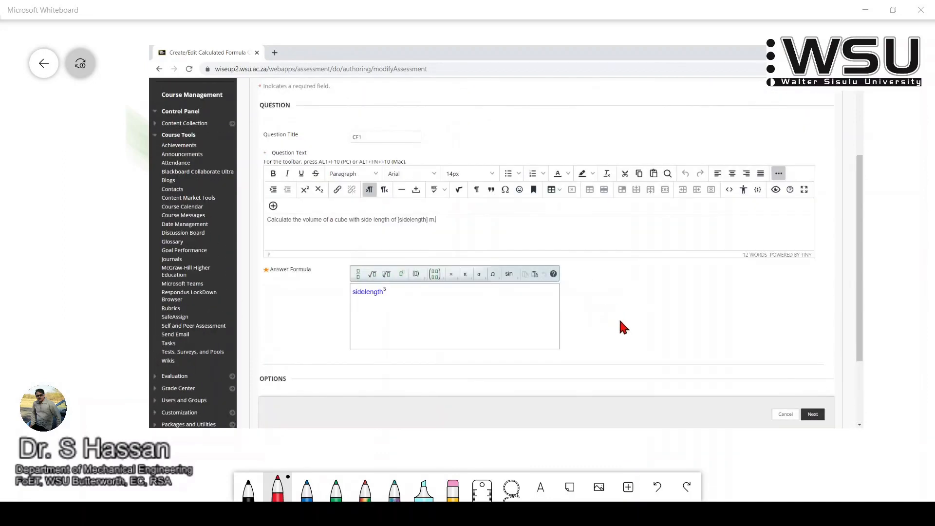
click(322, 219)
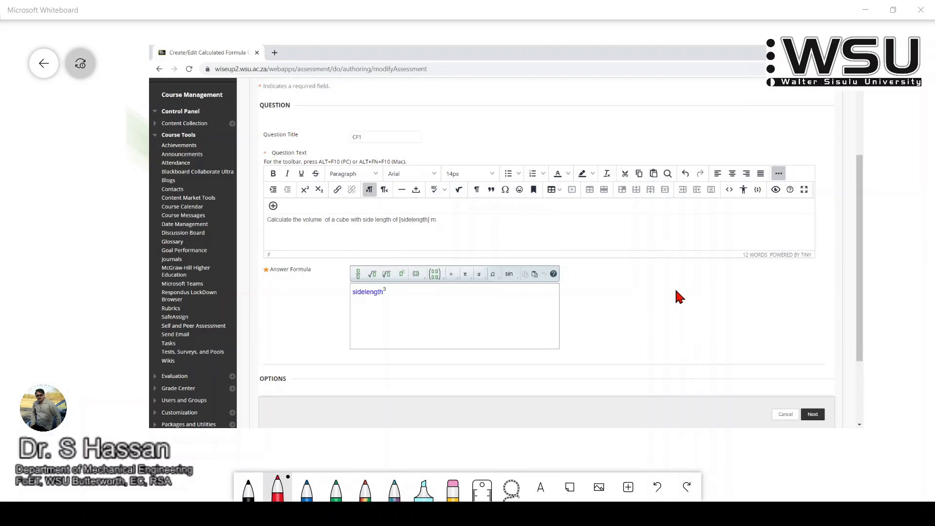
text(in m3)
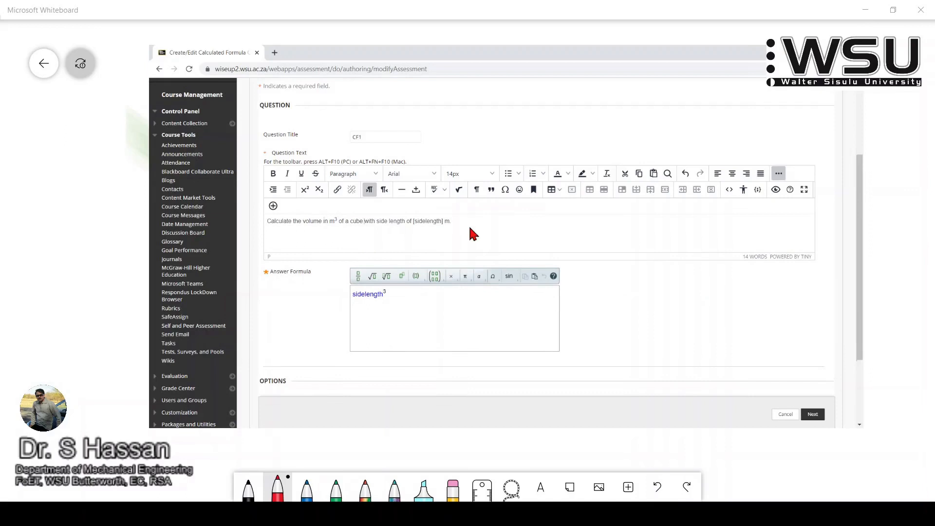
Step: Set the numeric answer range of the cube volume question to 0.001
scroll(599, 224, down, 3)
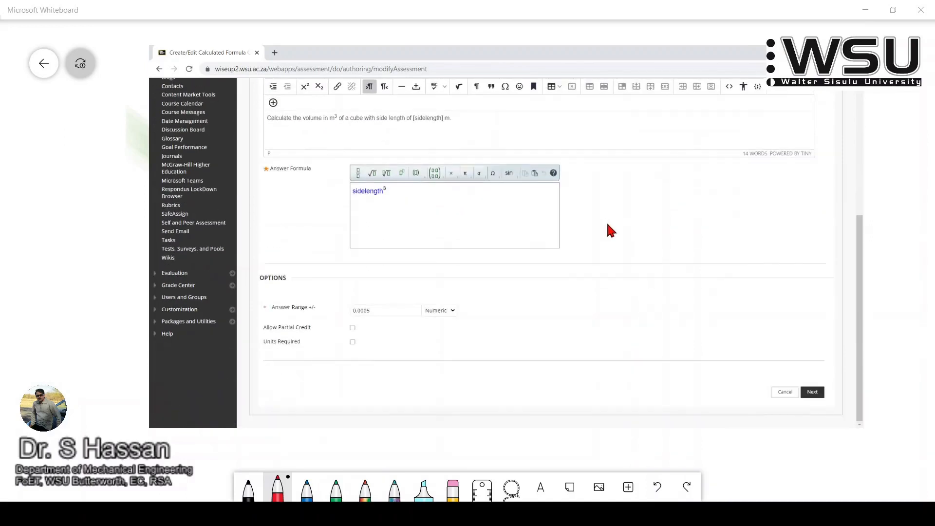
click(415, 312)
key(BackSpace)
key(BackSpace)
text(1)
click(530, 326)
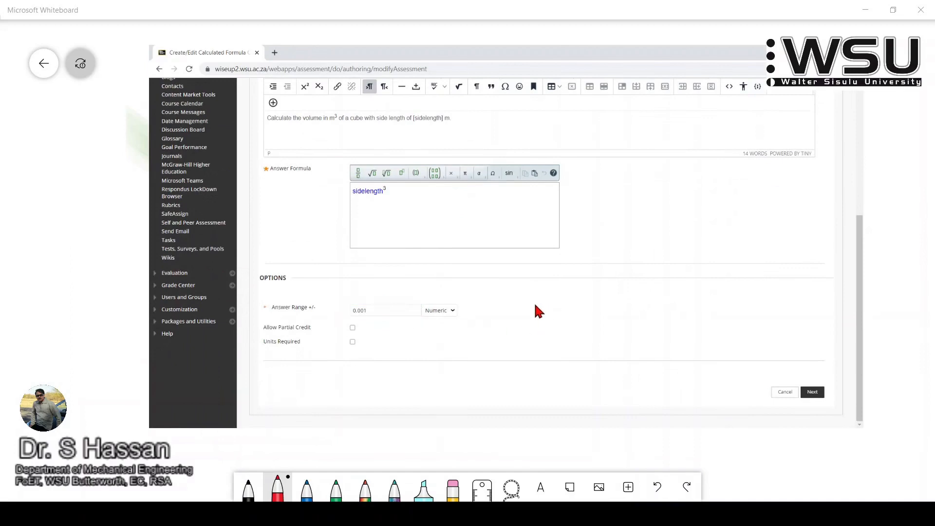
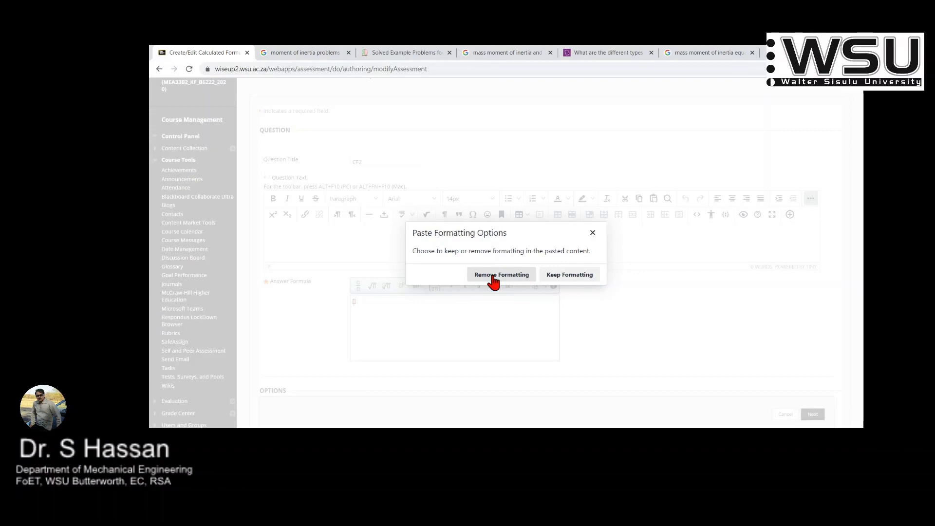
Step: Paste the moment of inertia question text into CF2 without its formatting and remove the leading bullet
click(493, 279)
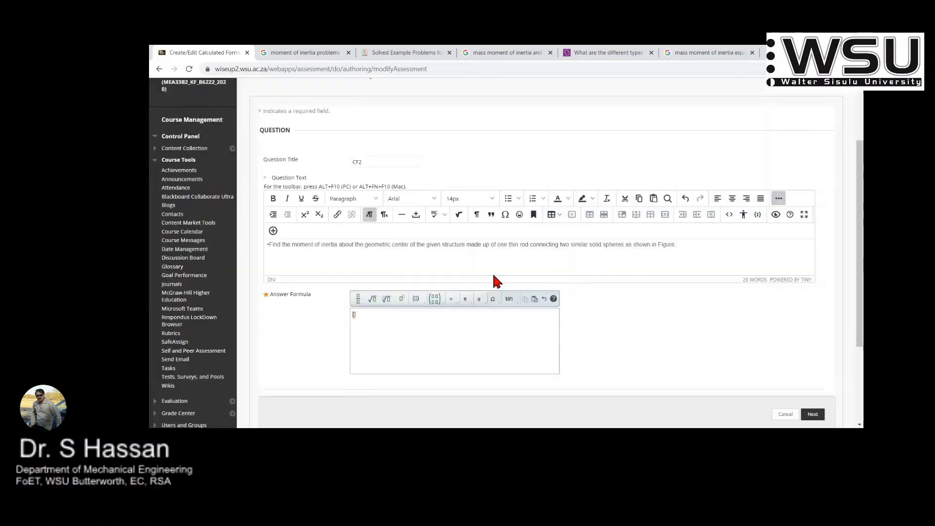
click(271, 244)
key(BackSpace)
key(Return)
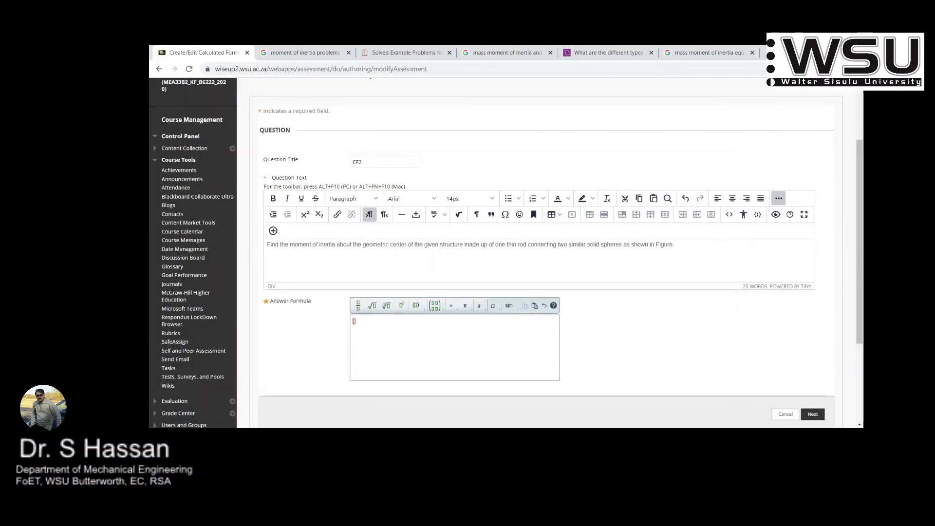
Step: Paste the copied figure of two spheres connected by a rod below the CF2 question text
click(276, 255)
key(ctrl+v)
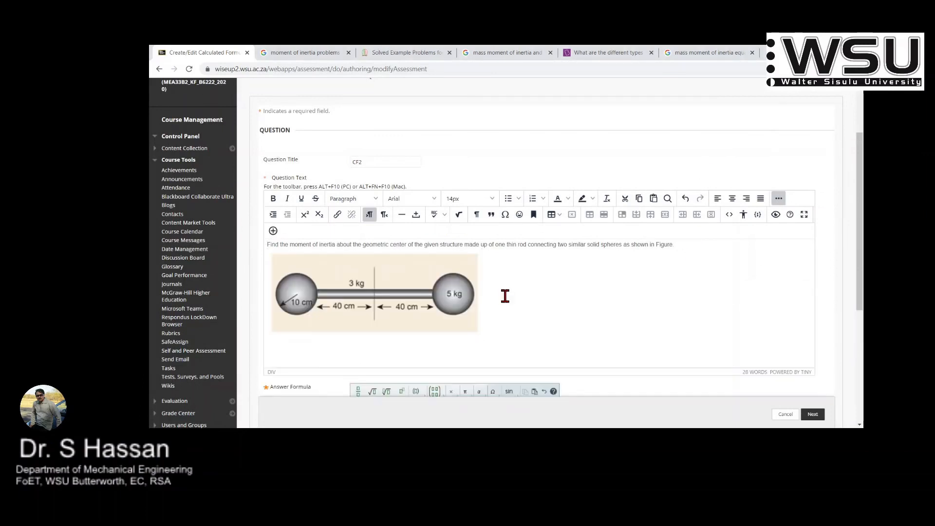
scroll(609, 275, down, 2)
scroll(604, 271, up, 2)
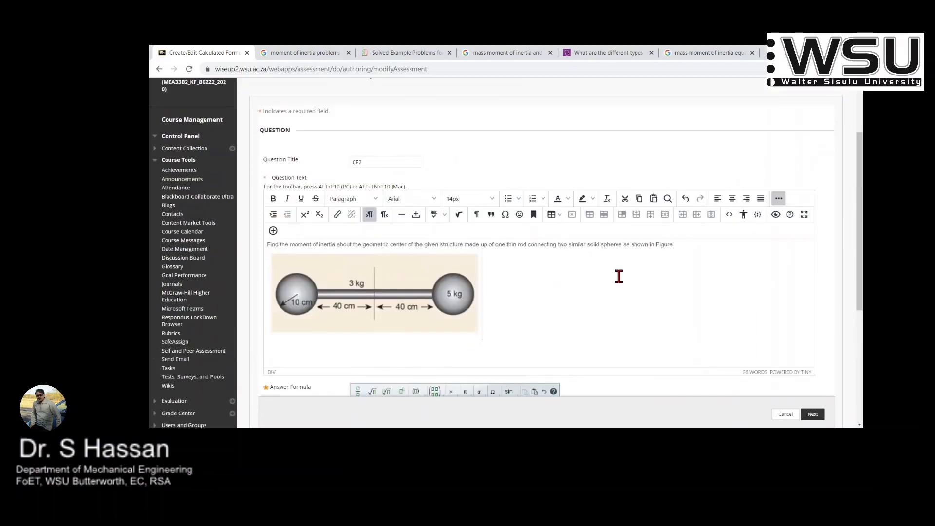
scroll(618, 253, down, 2)
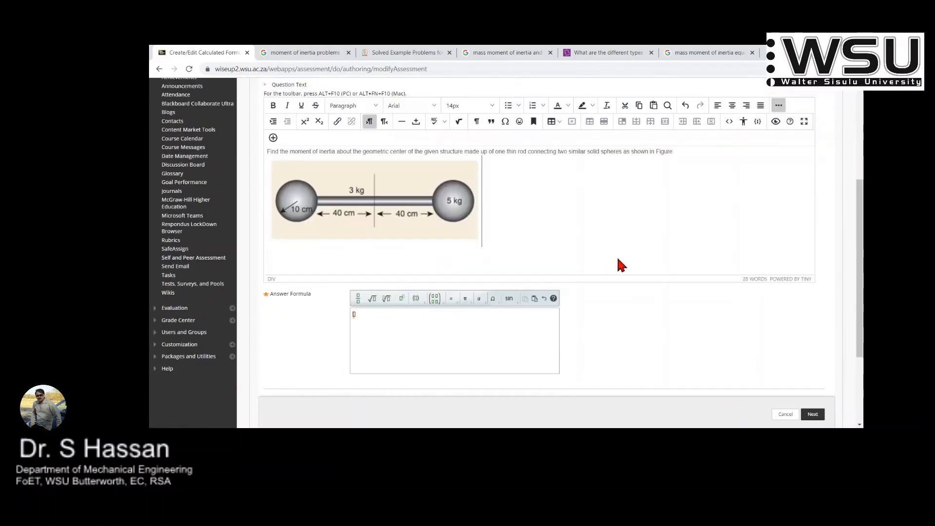
scroll(616, 255, up, 1)
scroll(617, 259, down, 1)
scroll(688, 201, up, 1)
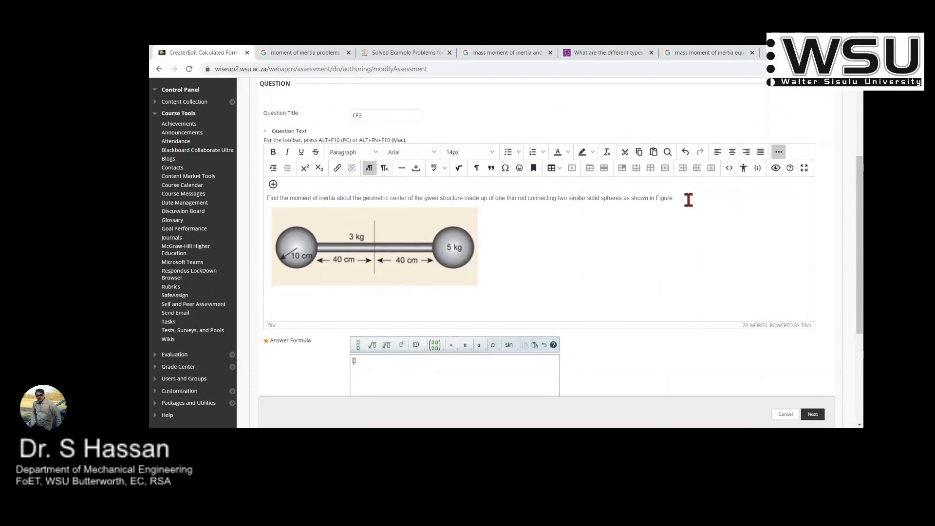
Step: Add the line "Mass of the rod is [mROD] kg, mass of the sphere is [mSPHERE]" between the question sentence and the figure
key(Return)
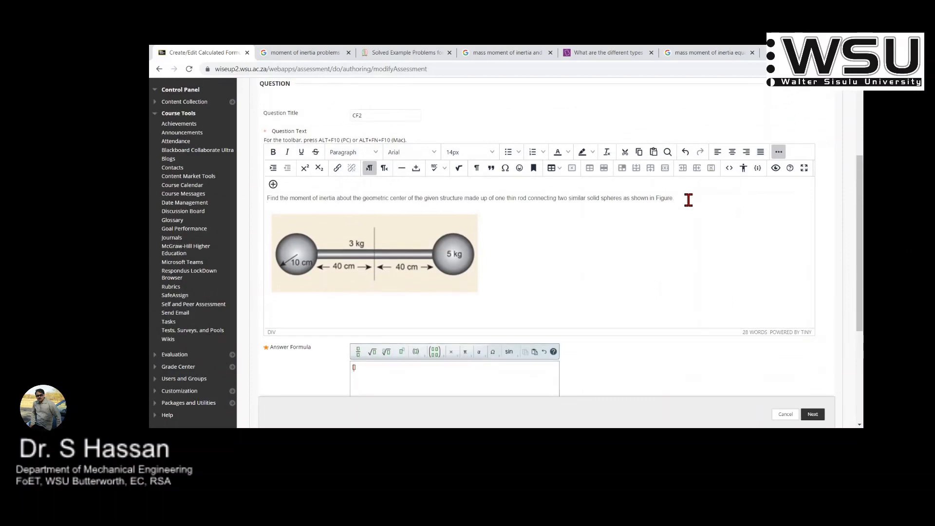
text(Mass of the rod is 3kg)
key(Return)
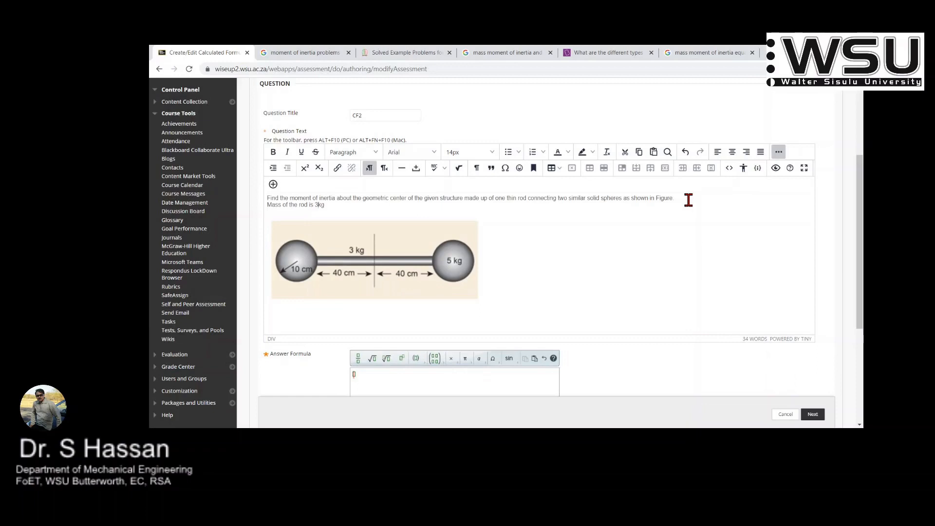
key(BackSpace)
text([])
text(mROD)
key(End)
text(, mass of the sphere is [mSPHERE])
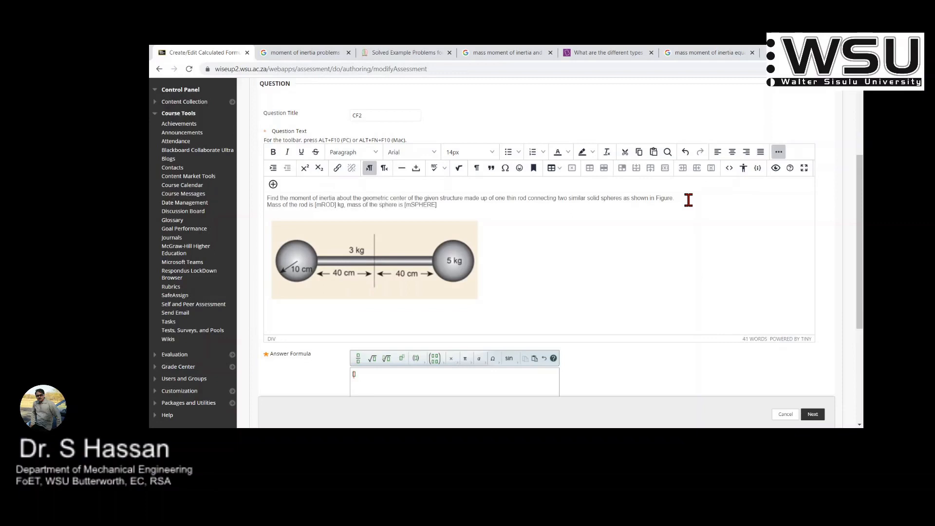
Step: Complete the given-data line with "kg, length of the rod is [lROD] m, radius of the sphere is [rSPHERE] m."
text( kg, length of the rod is [lROD] m, radius of the sp)
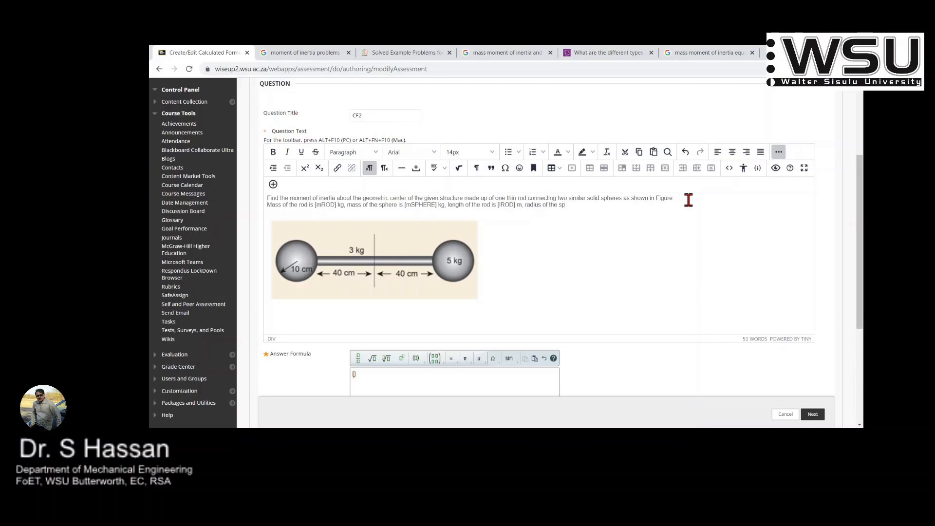
text(here is [rSPHERE] m.)
scroll(673, 233, down, 1)
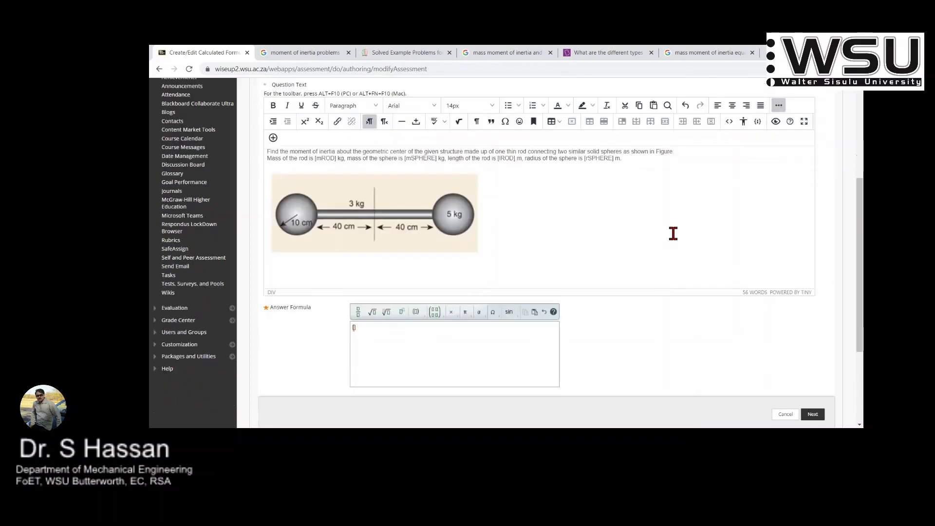
Step: Paste the copied moment of inertia formula for the given specimen below the figure in the CF2 question text
scroll(650, 234, up, 1)
scroll(633, 255, down, 1)
click(418, 258)
key(ctrl+v)
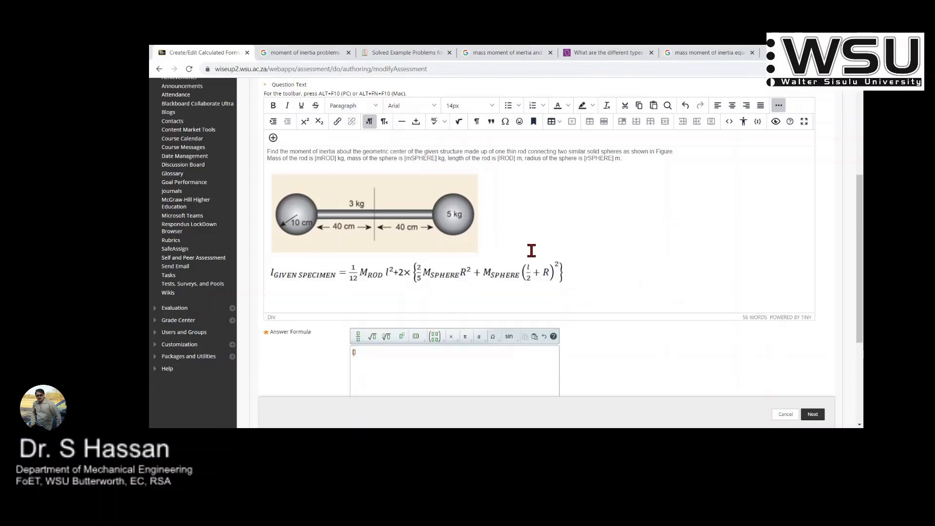
scroll(592, 250, up, 1)
scroll(622, 223, down, 2)
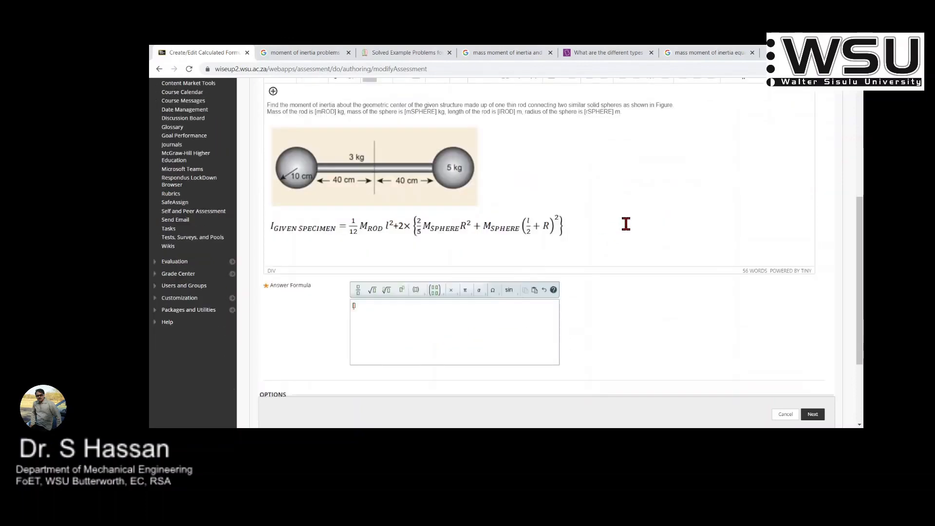
scroll(620, 246, up, 1)
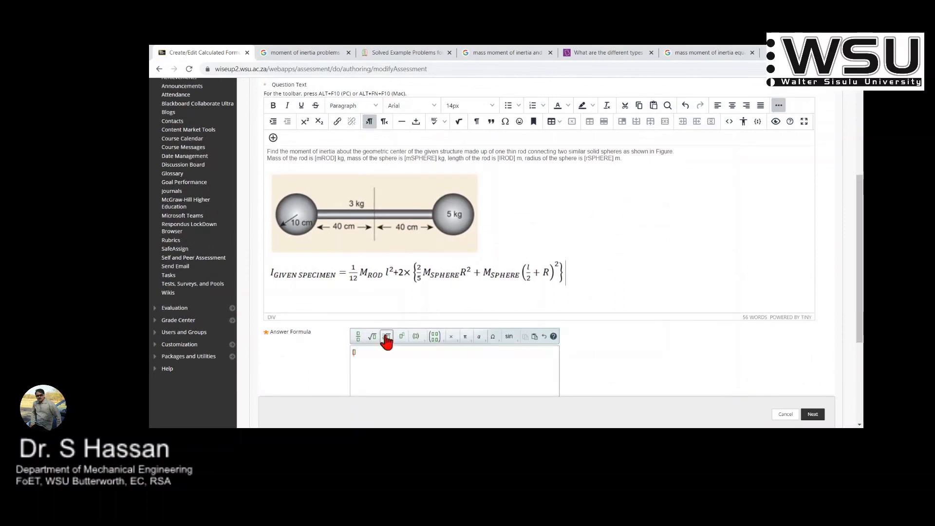
scroll(591, 253, down, 1)
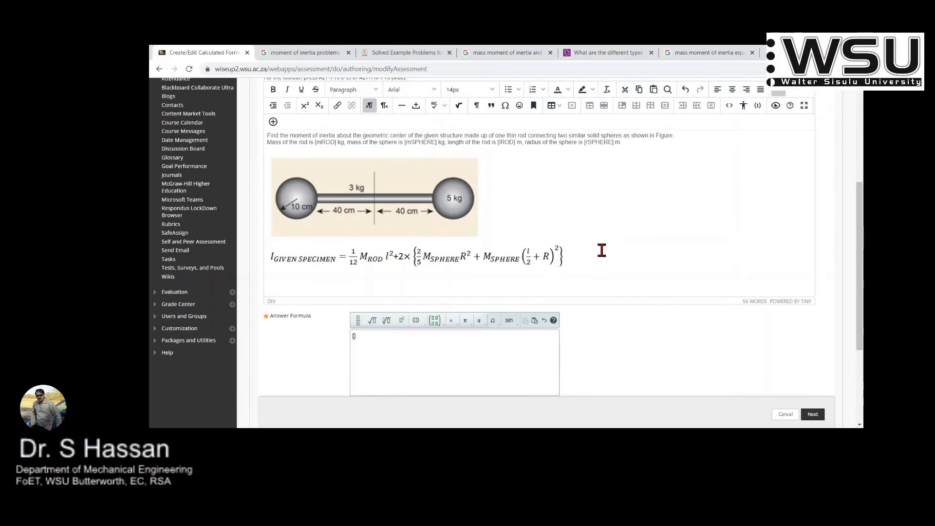
Step: Start the CF2 answer formula with the fraction 1/12 multiplied by mROD
click(359, 326)
text(1)
key(Tab)
text(12)
click(451, 321)
drag(317, 144, 335, 143)
click(407, 352)
text(mROD)
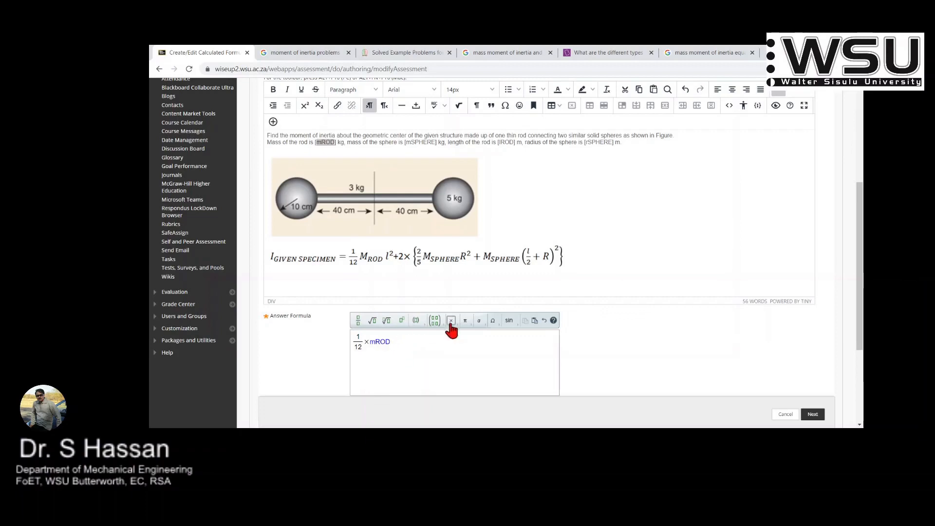
Step: Multiply the answer formula's 1/12 × mROD term by the variable lROD, spelled as in the question text
click(451, 320)
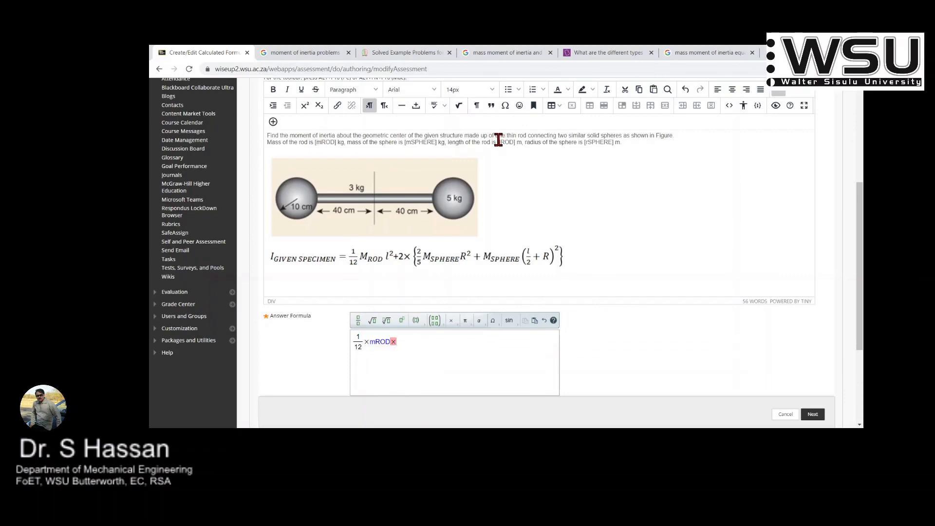
drag(499, 142, 514, 152)
key(ctrl+c)
click(409, 339)
key(ctrl+v)
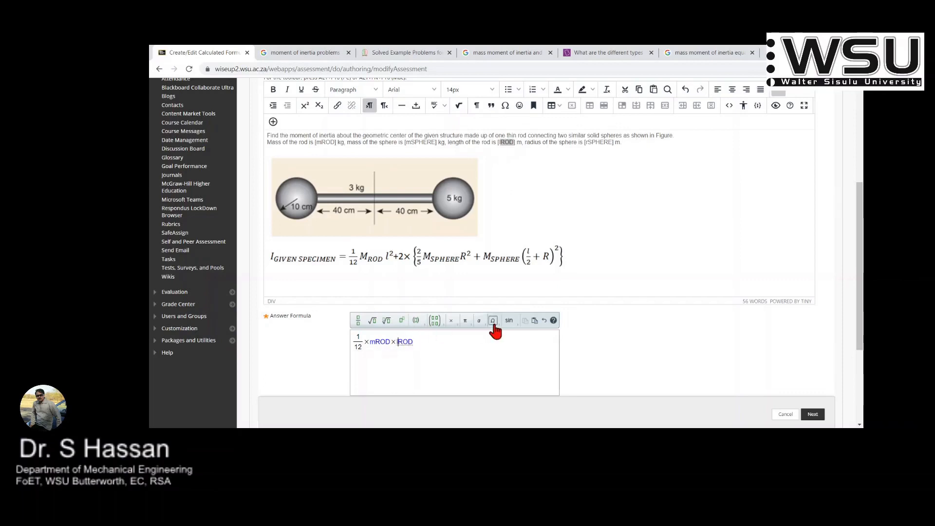
key(BackSpace)
text(L)
key(BackSpace)
key(BackSpace)
key(BackSpace)
key(BackSpace)
text(lrod)
key(BackSpace)
key(BackSpace)
key(BackSpace)
key(BackSpace)
text(lROD)
Step: Square lROD and enclose the whole rod term in parentheses
click(402, 320)
text(2)
drag(419, 346, 353, 343)
click(415, 320)
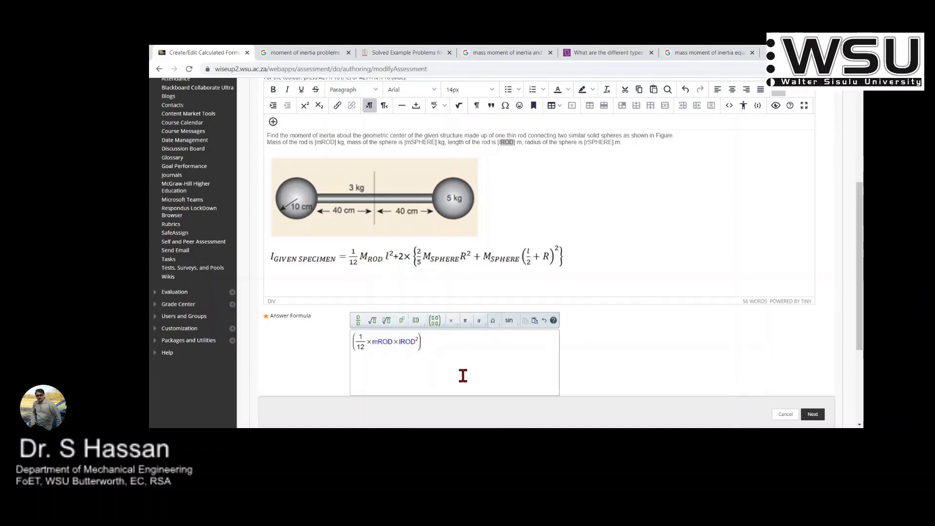
Step: Add a plus sign and an empty pair of curly braces after the rod term
text(+)
click(417, 323)
click(446, 345)
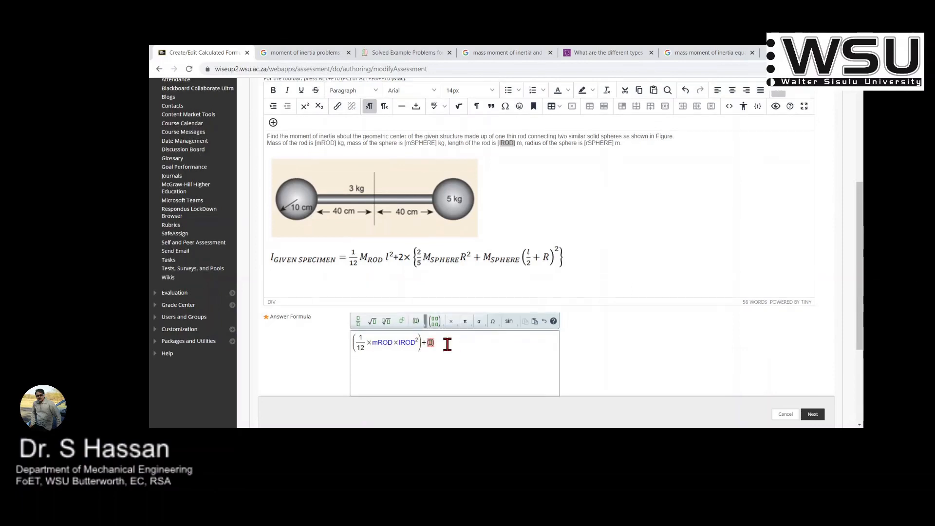
key(BackSpace)
key(BackSpace)
scroll(425, 333, down, 2)
click(434, 229)
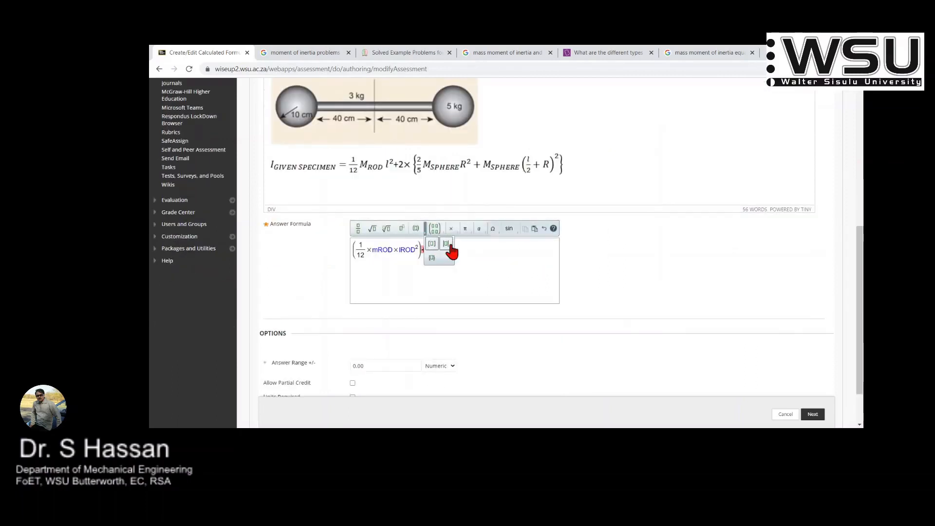
click(431, 258)
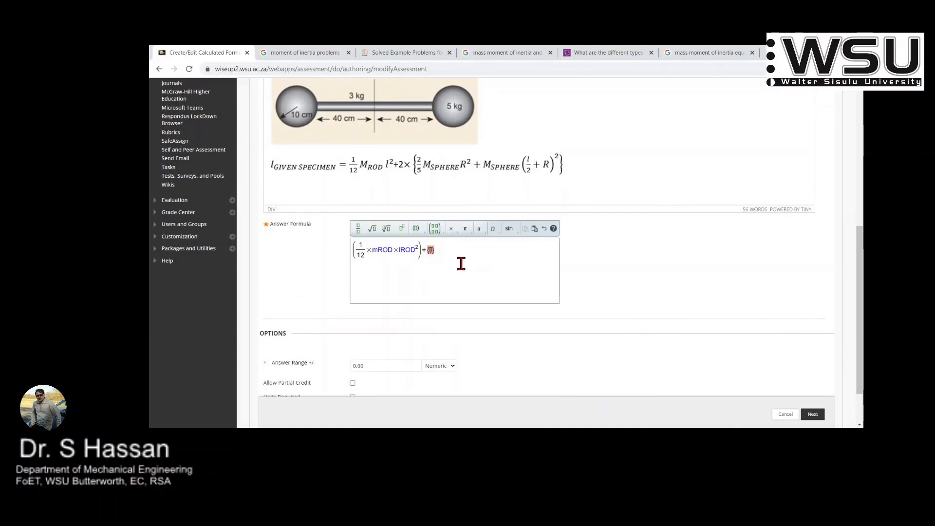
Step: Enter the fraction 2/5 inside the curly braces
text(/1)
text(2/)
key(Down)
text(5)
Step: Multiply the 2/5 fraction by mSPHERE and rSPHERE squared, using the variable names from the question text
scroll(484, 248, up, 3)
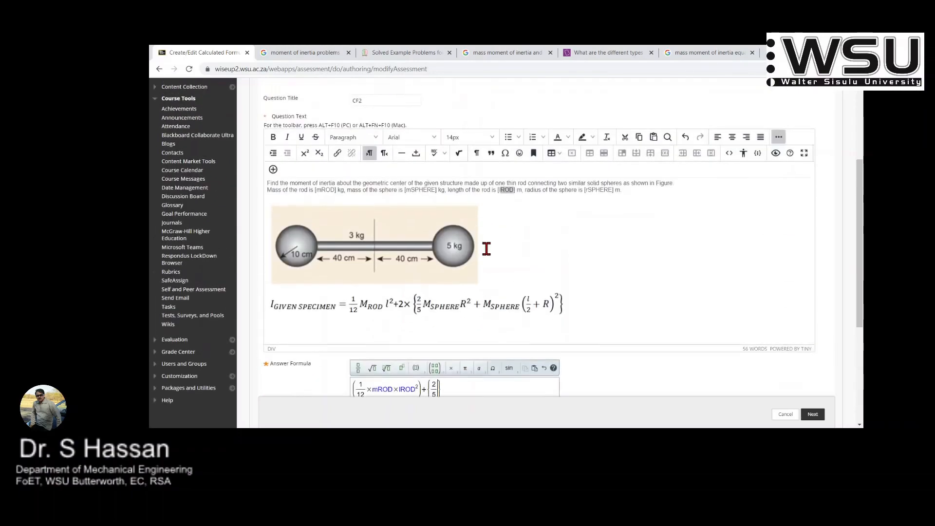
drag(405, 190, 436, 191)
scroll(436, 191, down, 2)
click(435, 295)
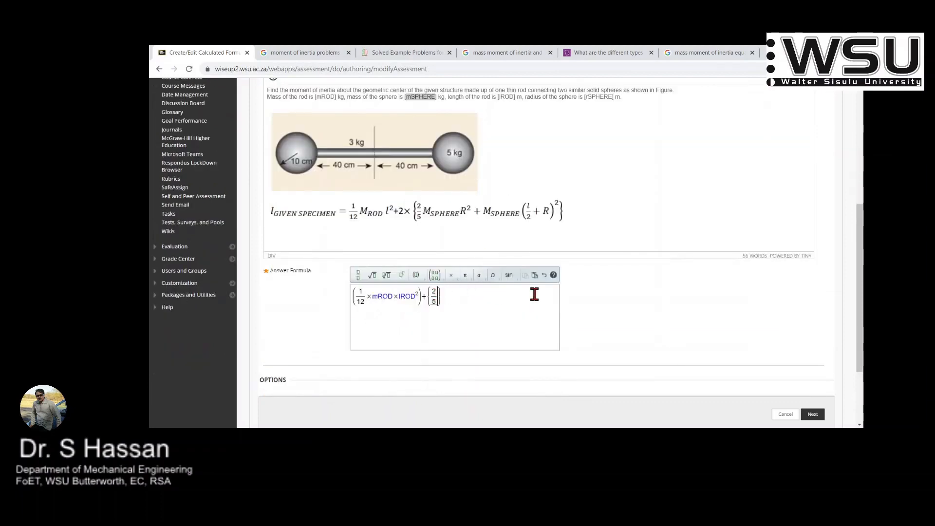
text(mSPHERE×)
click(451, 275)
text(rSPHERE^2)
click(445, 296)
click(451, 275)
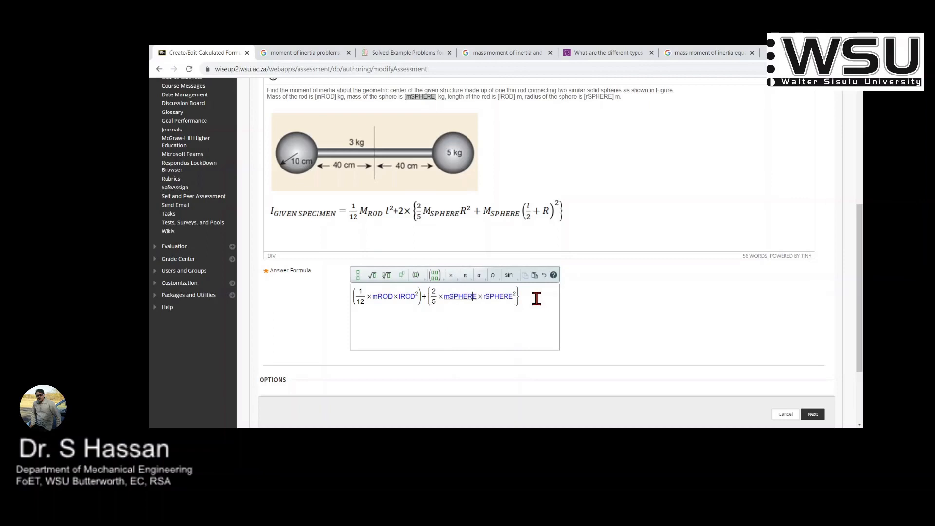
Step: Add a plus sign after rSPHERE squared and enclose the 2/5 × mSPHERE × rSPHERE² product in parentheses
key(Right)
key(Right)
key(Right)
key(Right)
key(Right)
key(Right)
key(Right)
key(Right)
key(Right)
text(+)
drag(517, 296, 433, 296)
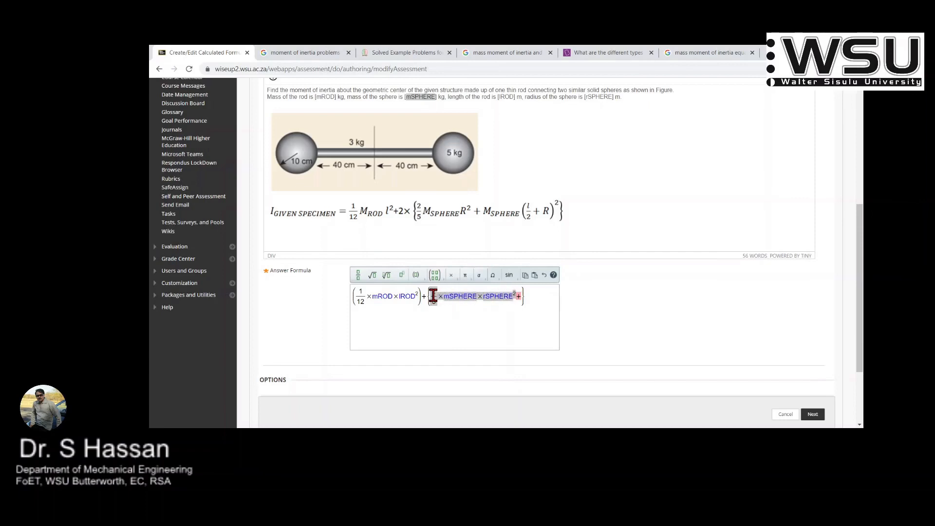
click(415, 274)
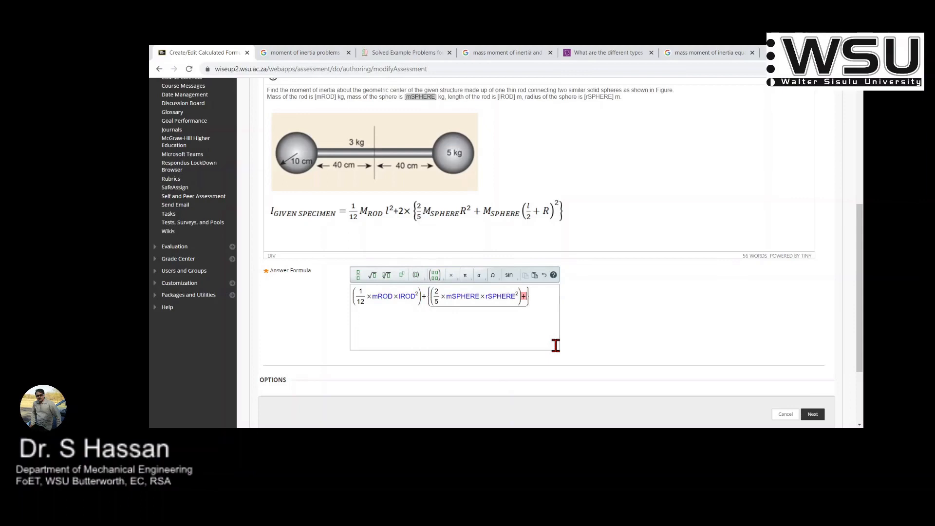
Step: Add mSPHERE × (lROD/2 + rSPHERE) as the second term inside the curly braces
text(mSPHERE)
drag(453, 346, 568, 346)
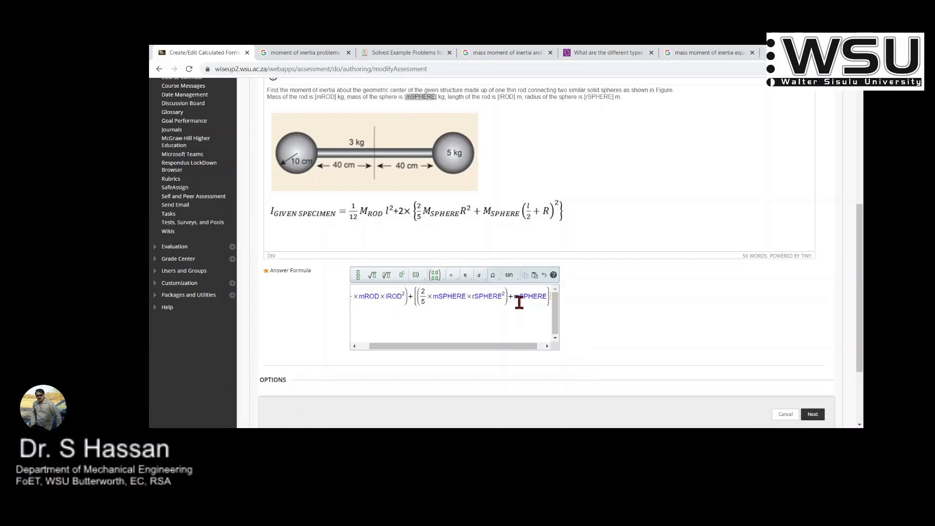
text(*)
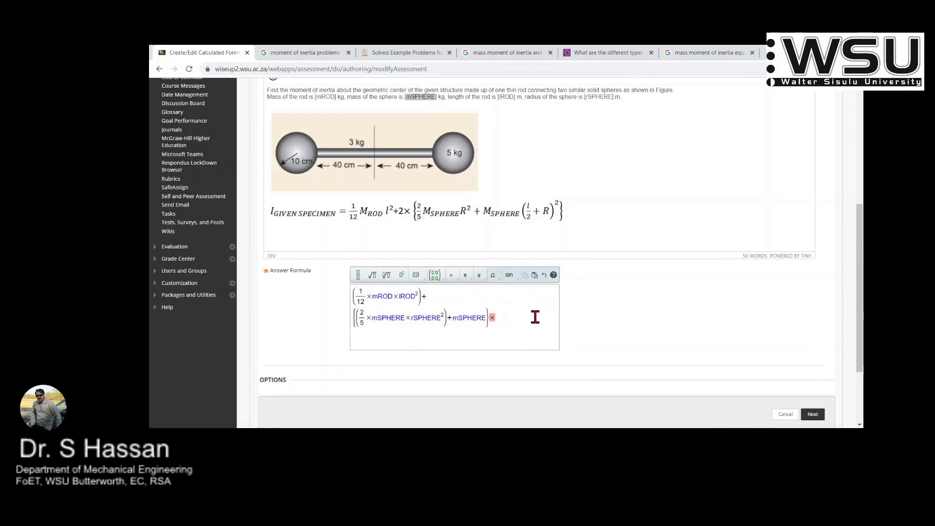
click(416, 275)
text(/)
text(lROD/))
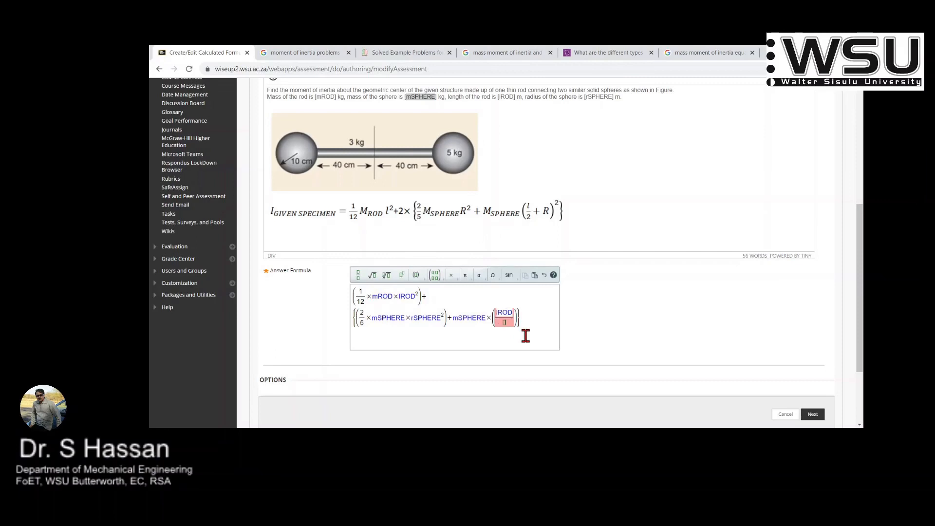
key(Tab)
text(2)
key(Right)
text(+rSPHERE)
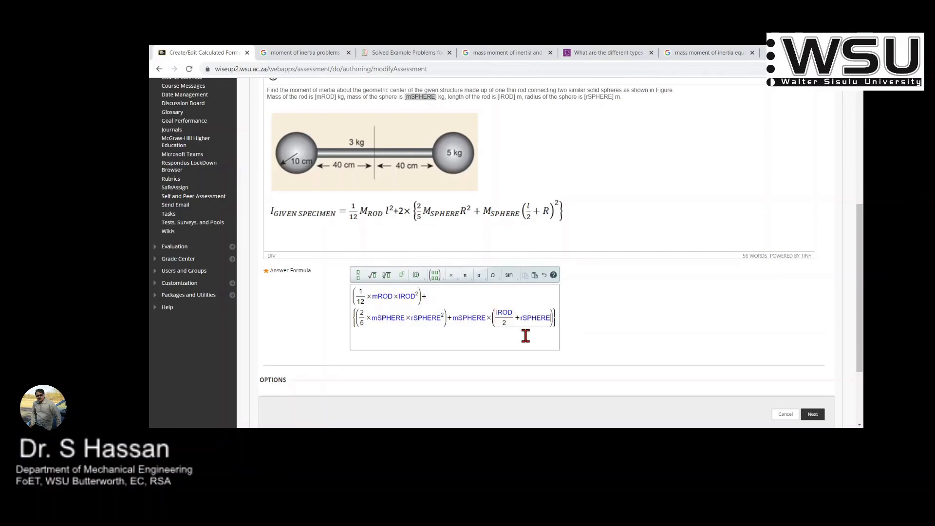
Step: Square the parenthesised lROD/2 + rSPHERE term in the answer formula
click(402, 275)
scroll(642, 207, down, 3)
text(2)
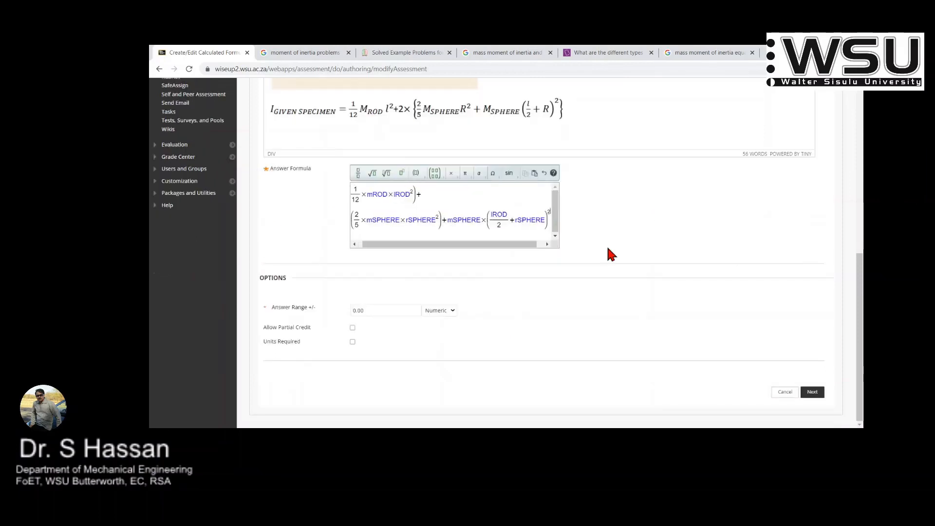
key(Right)
key(Right)
text(^2)
key(Right)
key(BackSpace)
key(BackSpace)
key(BackSpace)
key(ctrl+z)
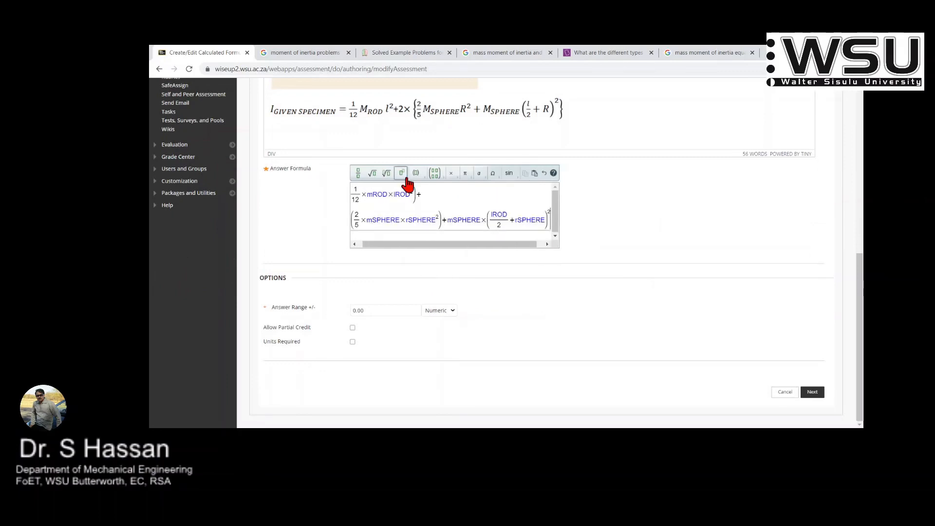
click(388, 205)
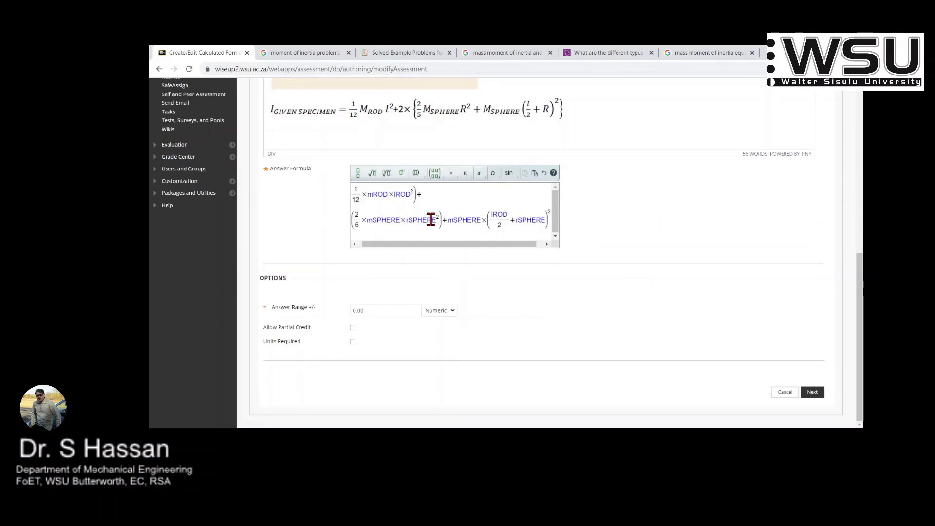
key(ctrl+a)
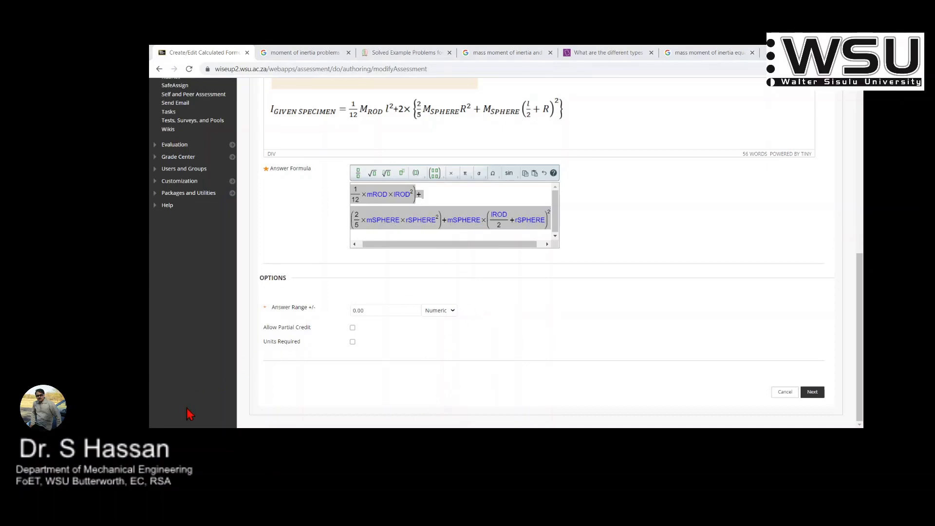
Step: Insert the factor 2 × between the plus sign and the curly braces in the answer formula
click(477, 230)
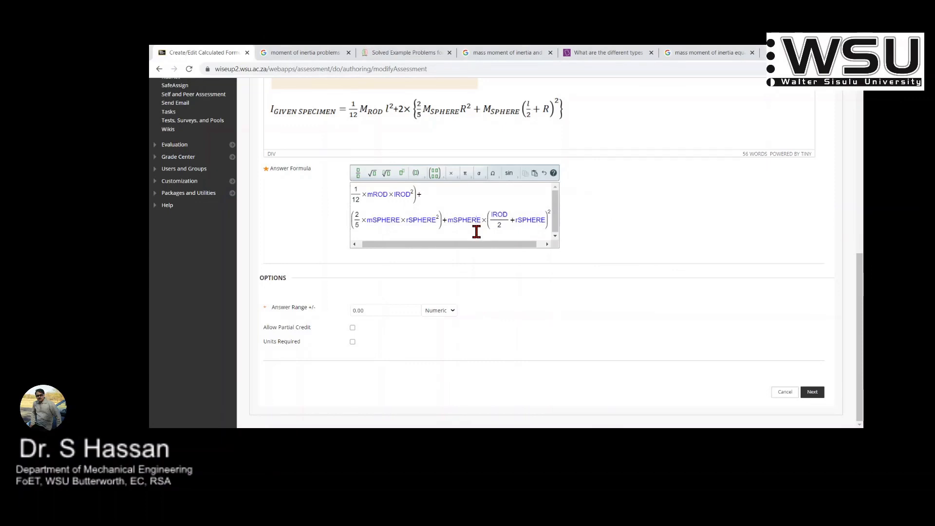
key(Left)
key(Left)
key(Left)
key(Left)
key(Left)
key(Left)
key(Left)
key(Left)
key(Left)
key(Left)
key(Left)
key(Left)
key(Left)
key(Left)
key(Left)
key(Left)
key(Left)
key(Left)
key(Left)
key(Left)
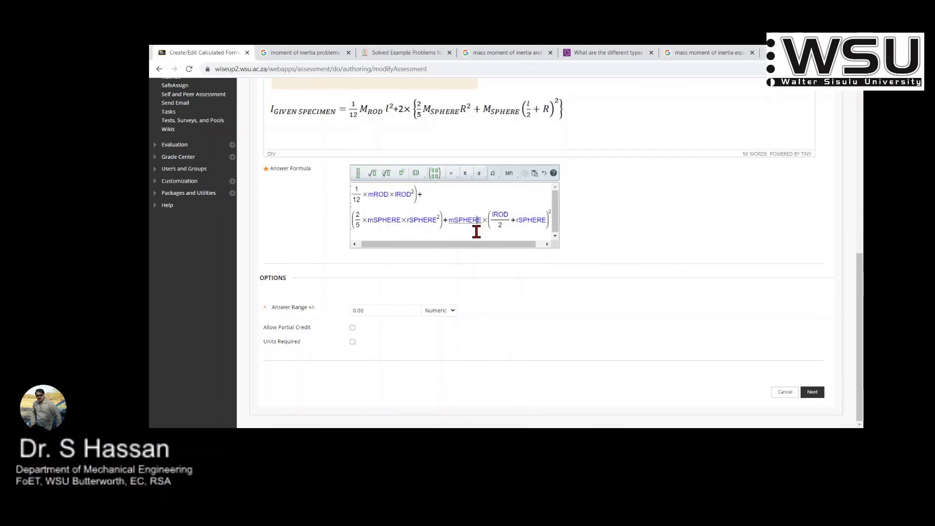
text(2)
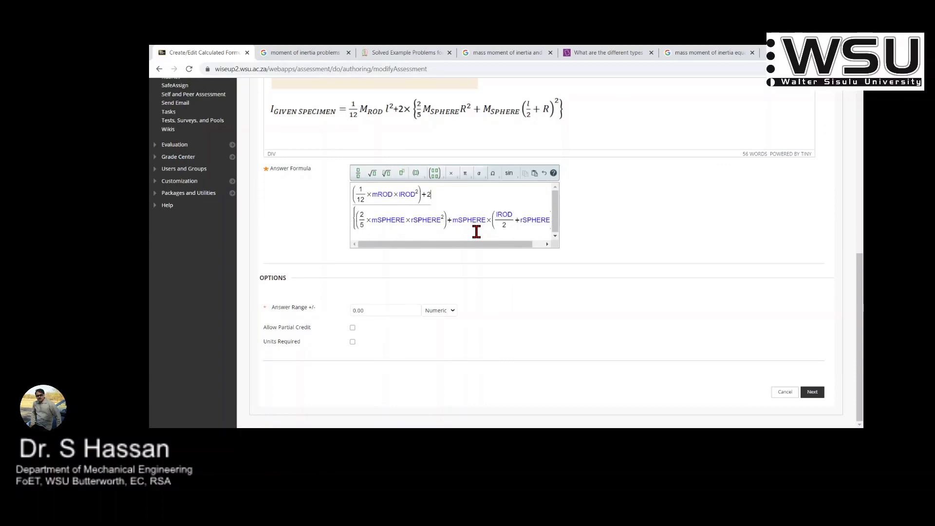
text(*)
Step: Go through the sphere terms inside the curly braces to check them against the pasted reference formula
key(Right)
key(Right)
key(Right)
key(Right)
key(Right)
key(Right)
key(Right)
key(Right)
key(Right)
key(Right)
key(Right)
key(Right)
key(Right)
key(Right)
key(Right)
key(Right)
key(Right)
key(Right)
key(Right)
key(Right)
key(Right)
key(Right)
key(Right)
key(Right)
key(Right)
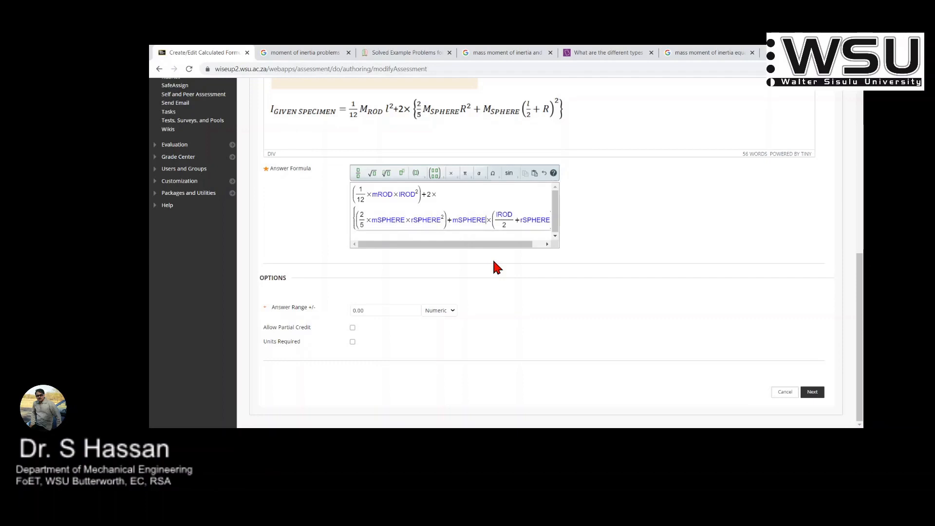
Step: Go through the rest of the answer formula, from the mSPHERE term to the closing curly brace, comparing it with the reference formula
key(Right)
key(Right)
key(Right)
key(Right)
key(Right)
key(Right)
key(Right)
key(Right)
key(Right)
key(Right)
key(Right)
key(Right)
key(Right)
key(Right)
key(Right)
key(Right)
key(Right)
key(Right)
key(Right)
key(Right)
key(Right)
key(Right)
key(Right)
key(Right)
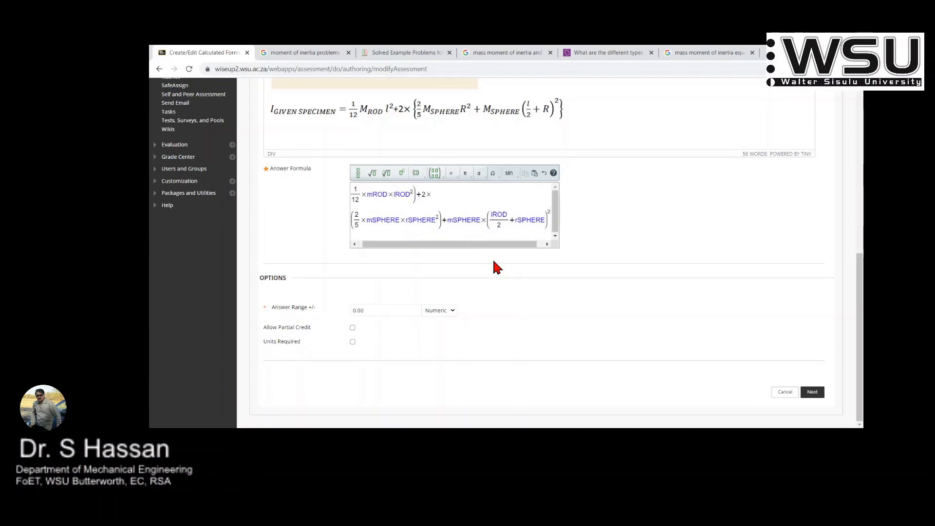
key(Right)
key(Right)
key(Right)
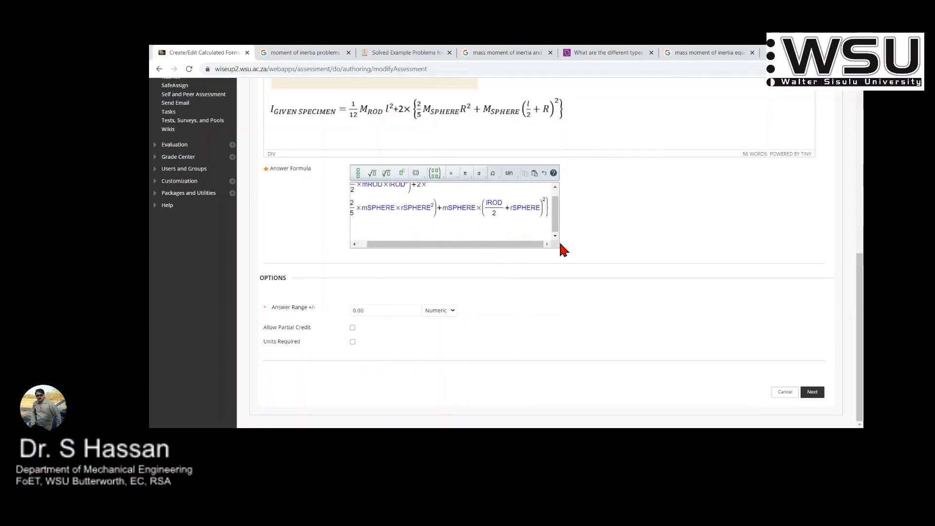
key(Right)
key(Right)
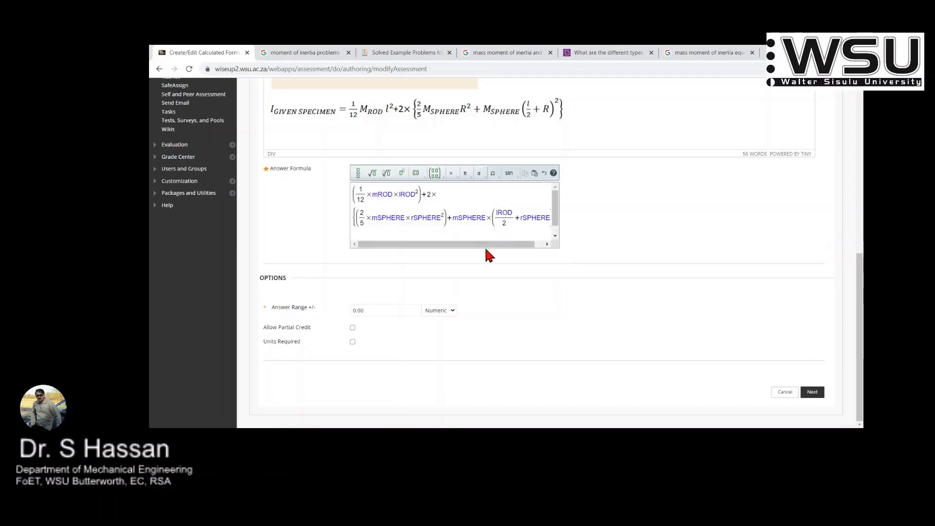
drag(484, 245, 463, 252)
drag(515, 244, 526, 244)
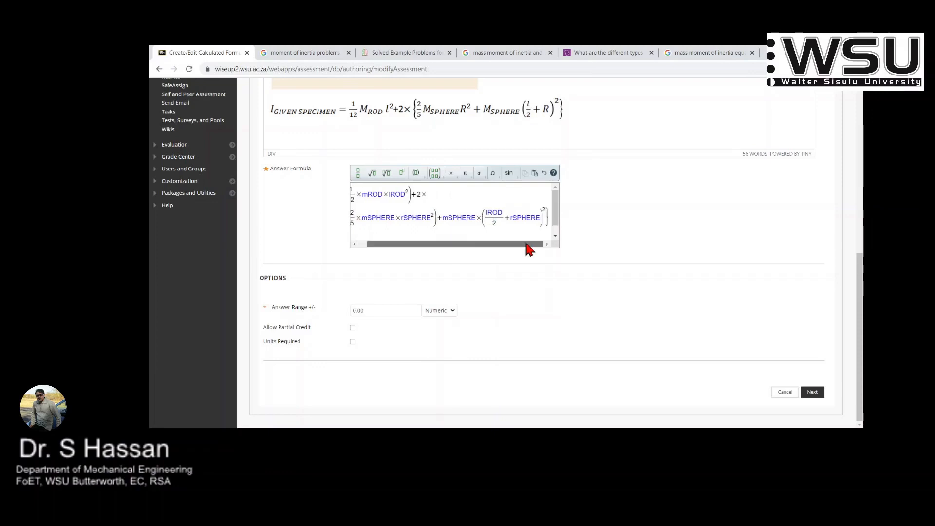
Step: Delete the pasted reference formula image from below the figure in the question text
scroll(567, 233, up, 4)
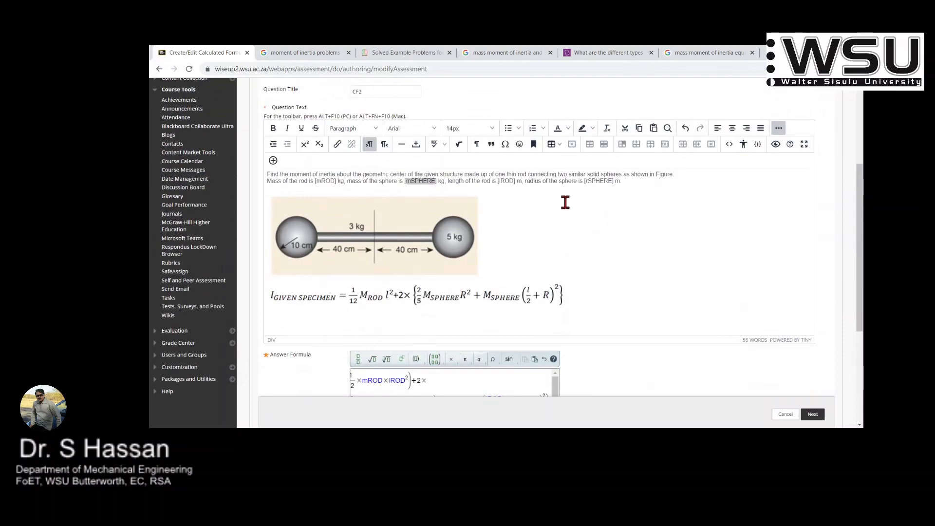
scroll(633, 246, down, 3)
scroll(633, 246, up, 3)
click(595, 293)
click(325, 296)
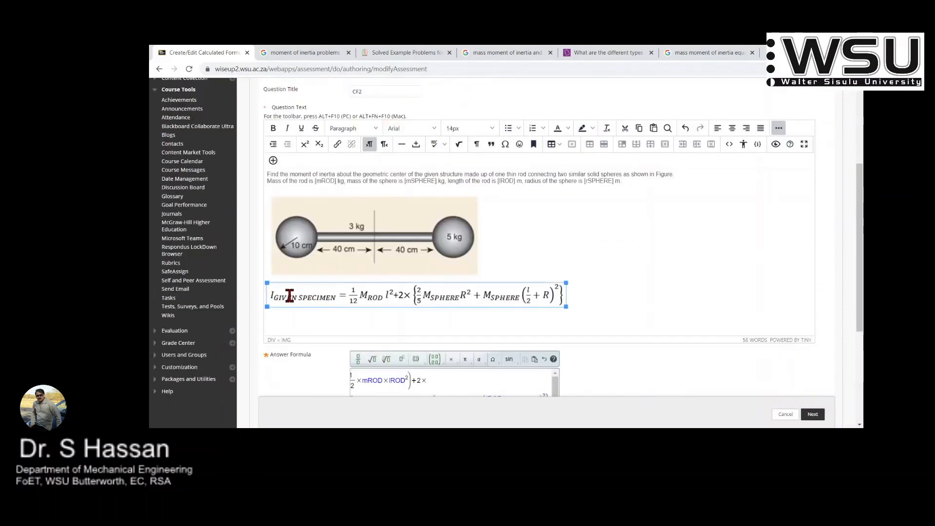
key(Delete)
scroll(575, 236, down, 3)
scroll(611, 241, up, 3)
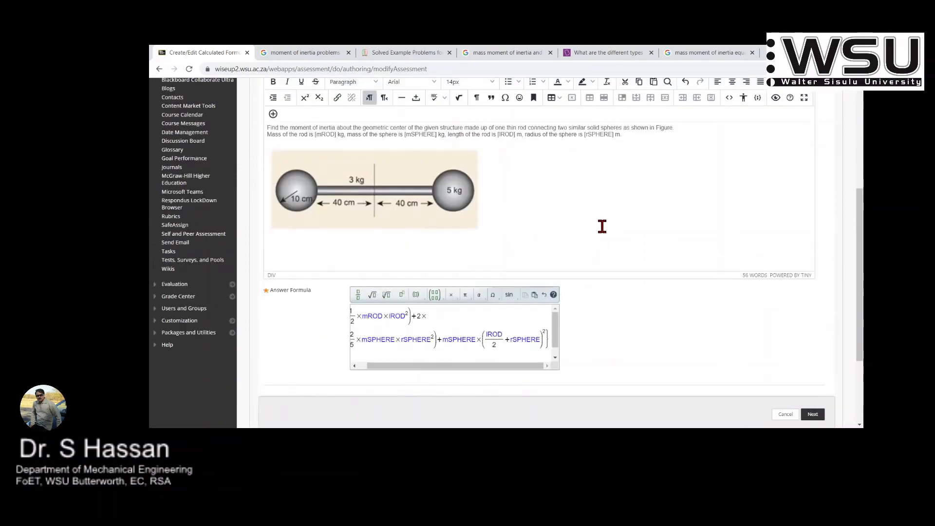
Step: Review the question text, the rod-and-spheres figure and the answer formula together
click(296, 197)
click(502, 204)
scroll(550, 184, up, 2)
scroll(550, 184, down, 3)
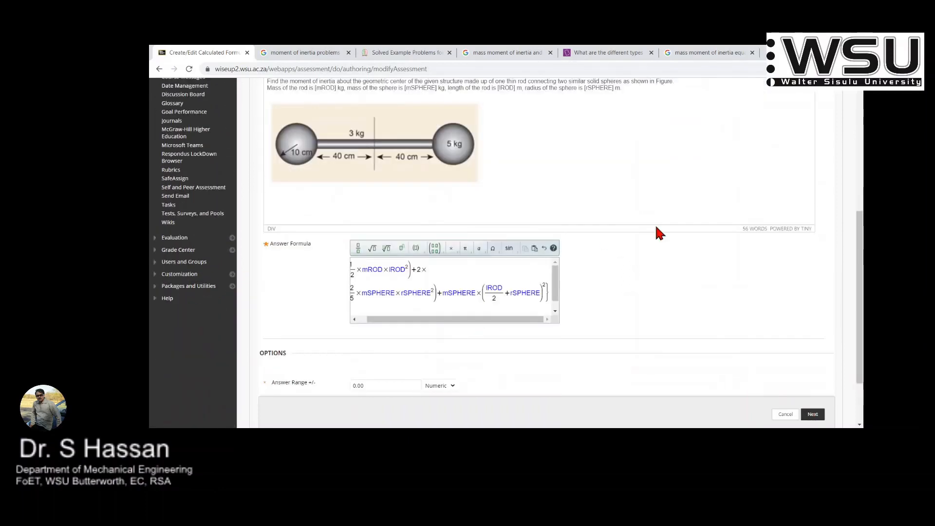
scroll(660, 234, up, 8)
scroll(660, 234, down, 10)
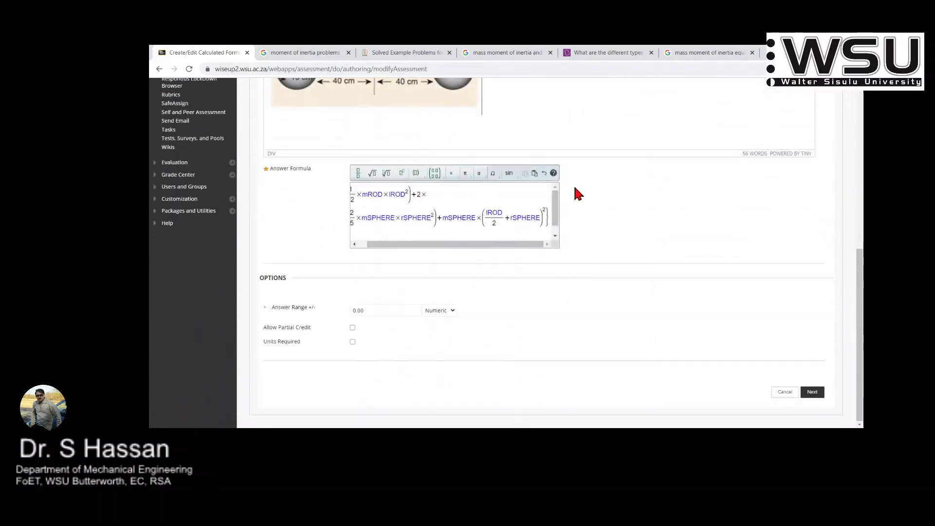
scroll(644, 274, up, 1)
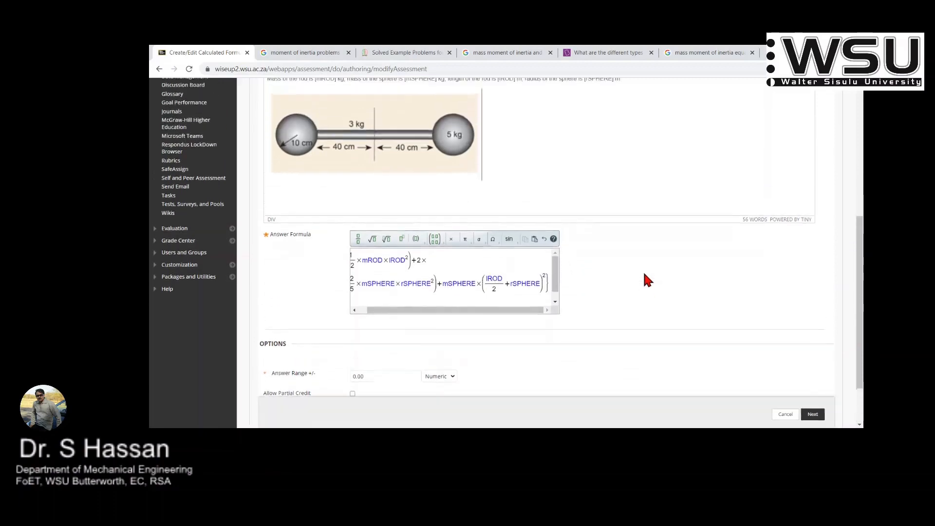
scroll(644, 275, up, 2)
Step: Set the numeric answer range to 0.001
scroll(646, 259, down, 4)
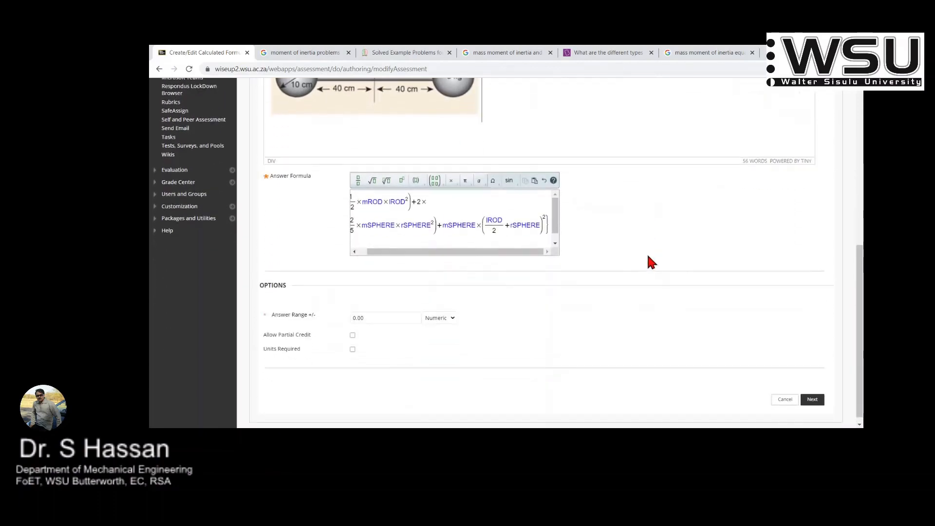
click(368, 319)
text(1)
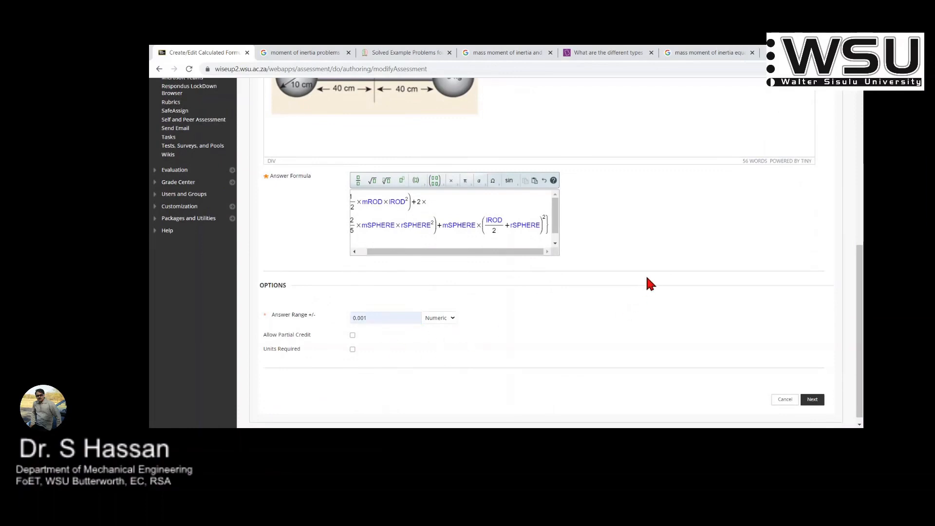
Step: Check the source reference link beneath the figure and proceed to the variable definitions
scroll(663, 277, up, 4)
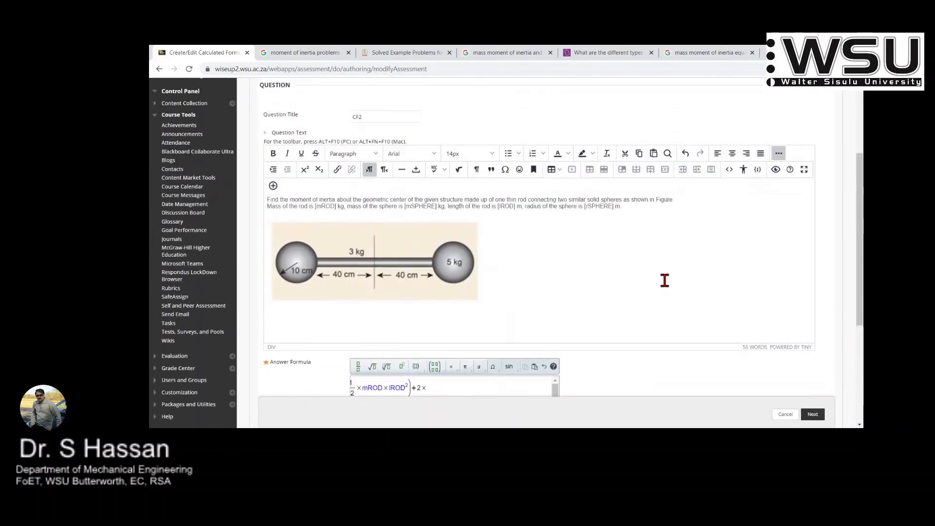
scroll(528, 226, down, 1)
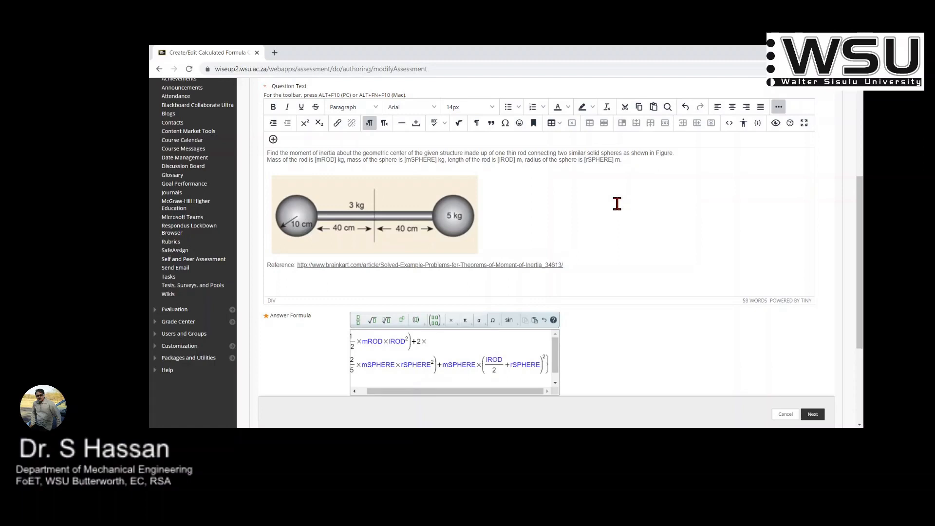
drag(565, 266, 297, 267)
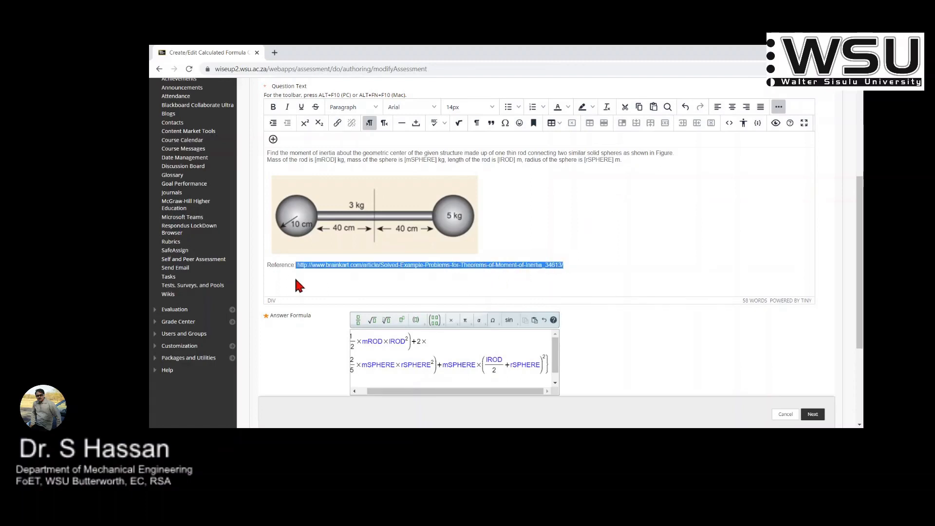
key(shift+Home)
click(585, 260)
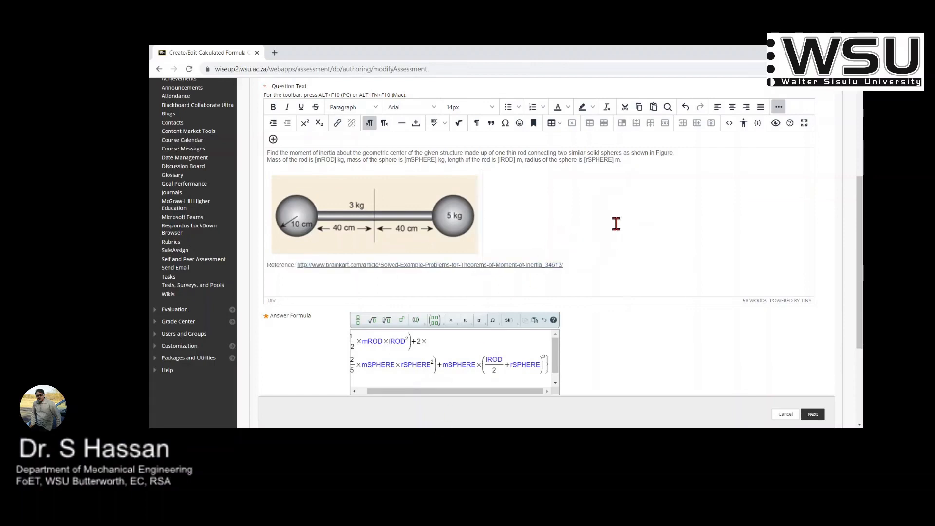
scroll(616, 221, down, 3)
click(813, 391)
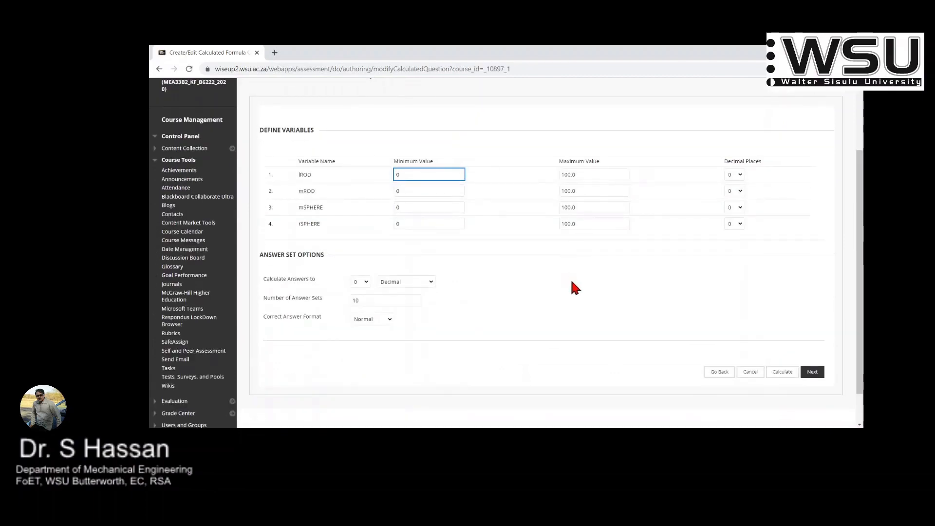
Step: Set both the minimum and maximum value to 0.8 for lROD and to 3 for mROD
scroll(575, 283, up, 1)
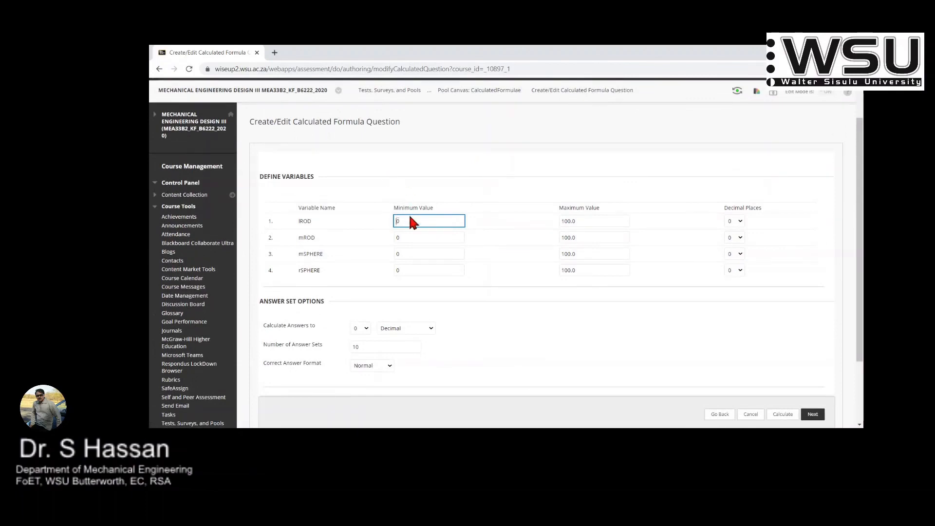
text(0.8)
key(Tab)
text(0.)
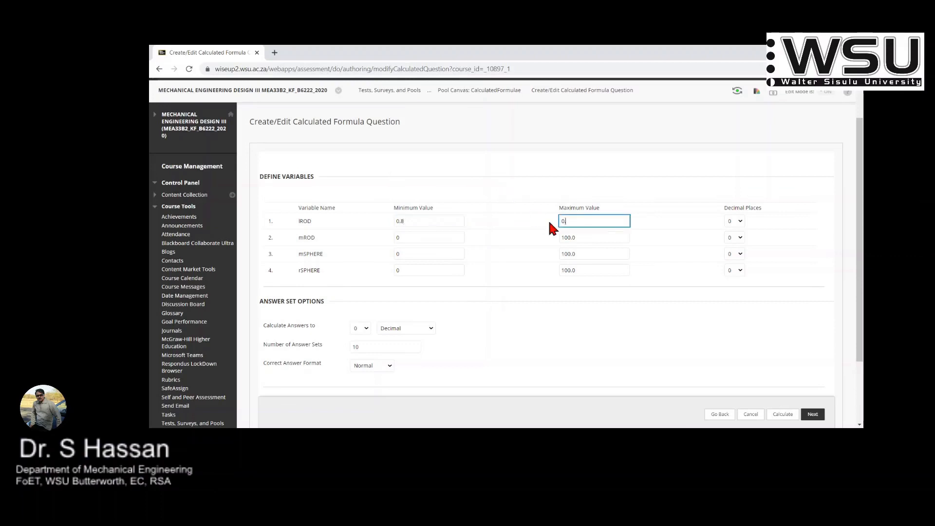
text(8)
click(425, 237)
key(Tab)
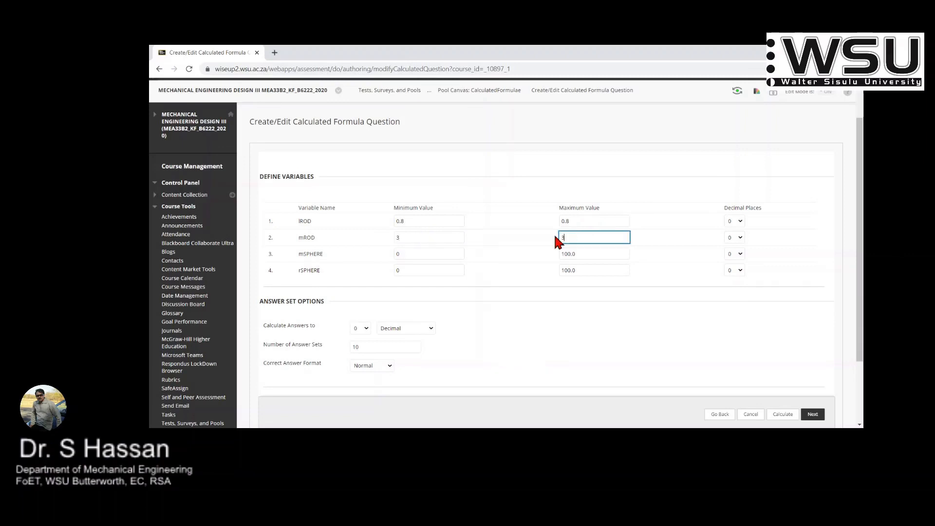
Step: Set both the minimum and maximum value to 5 for mSPHERE and to 0.1 for rSPHERE
double_click(396, 253)
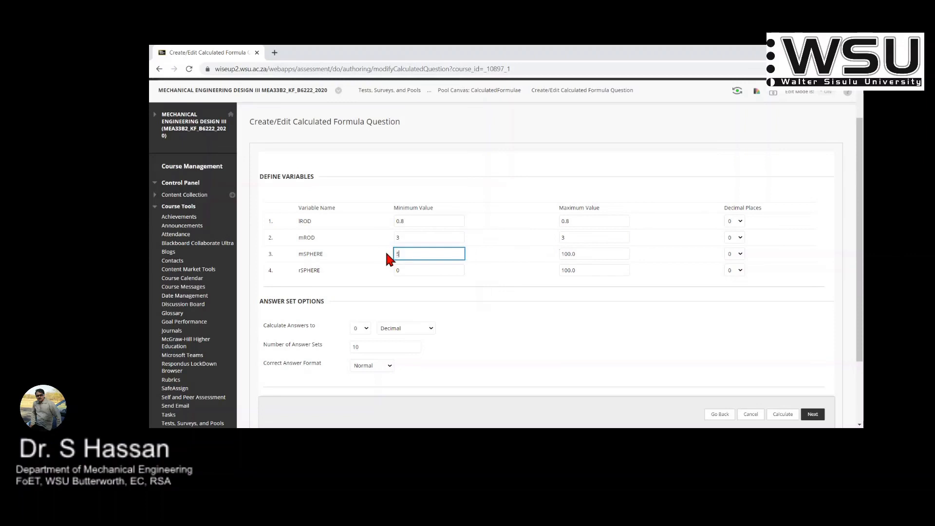
text(5)
key(Tab)
text(5)
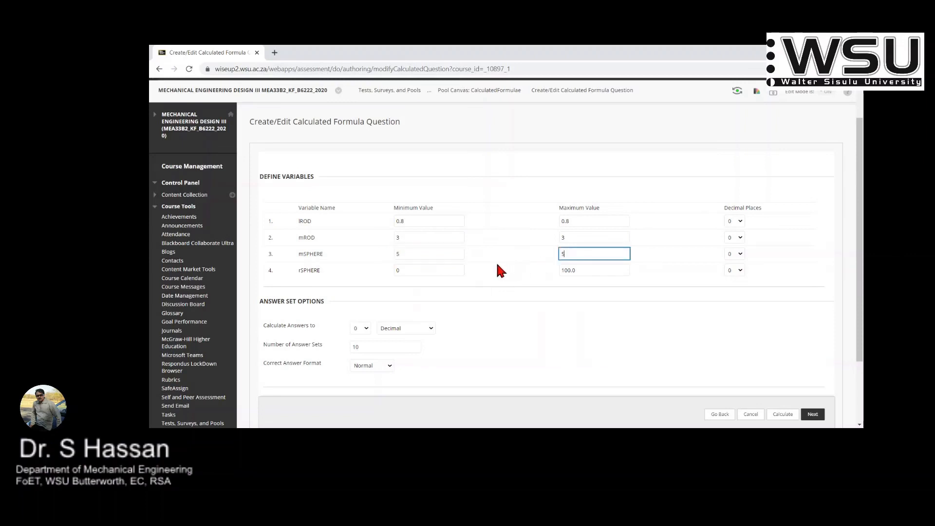
double_click(397, 270)
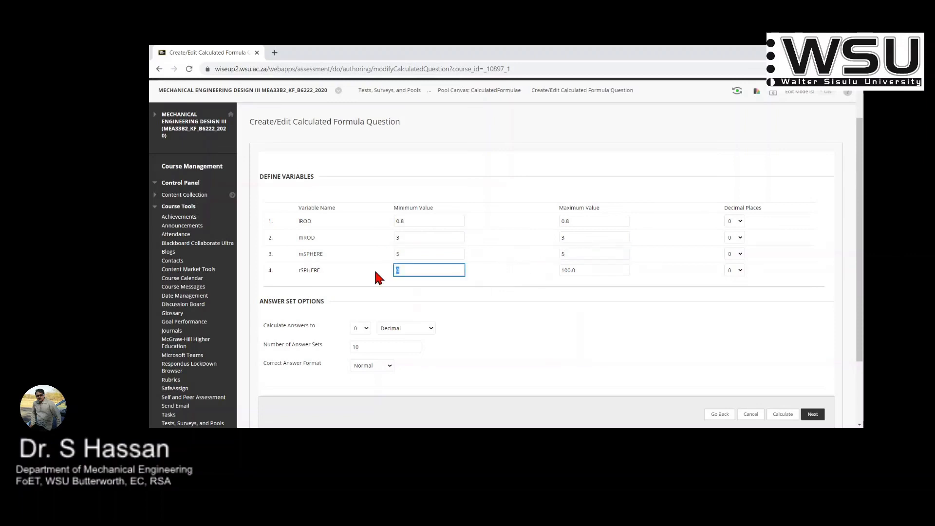
text(0.1)
double_click(587, 269)
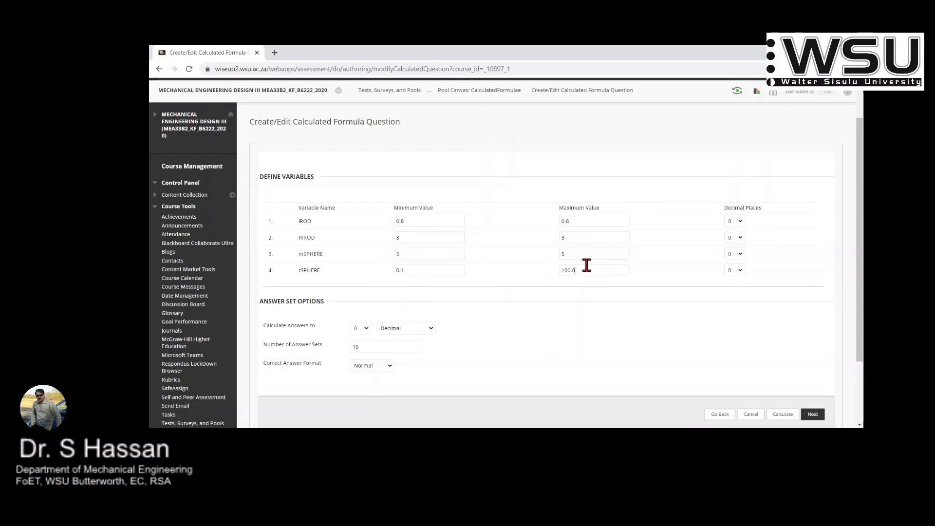
text(0.1)
click(533, 278)
Step: Set the decimal places to 3 for lROD and rSPHERE and to 2 for mROD and mSPHERE
click(735, 221)
click(736, 258)
click(735, 238)
click(736, 267)
click(735, 253)
click(714, 283)
click(714, 279)
Step: Have the answers calculated to 2 decimal places and set the number of answer sets to 1
scroll(371, 246, down, 2)
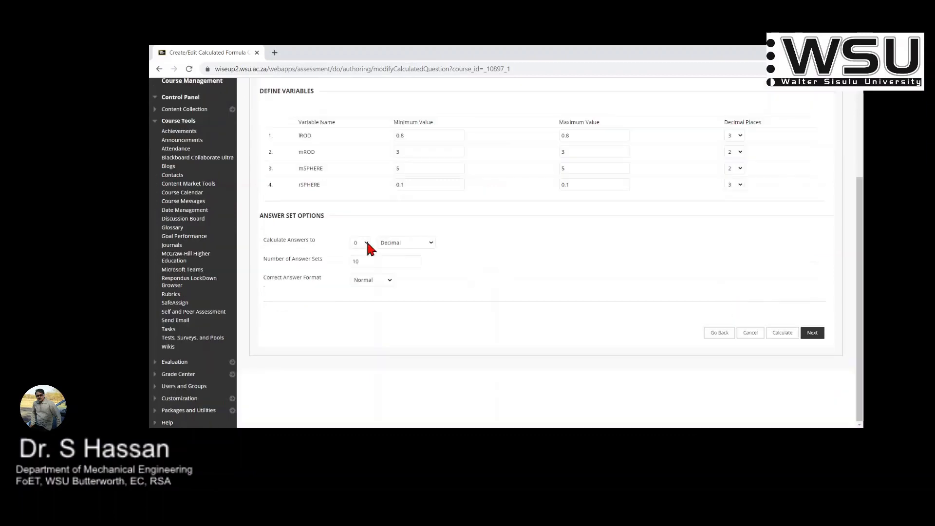
click(361, 243)
click(359, 269)
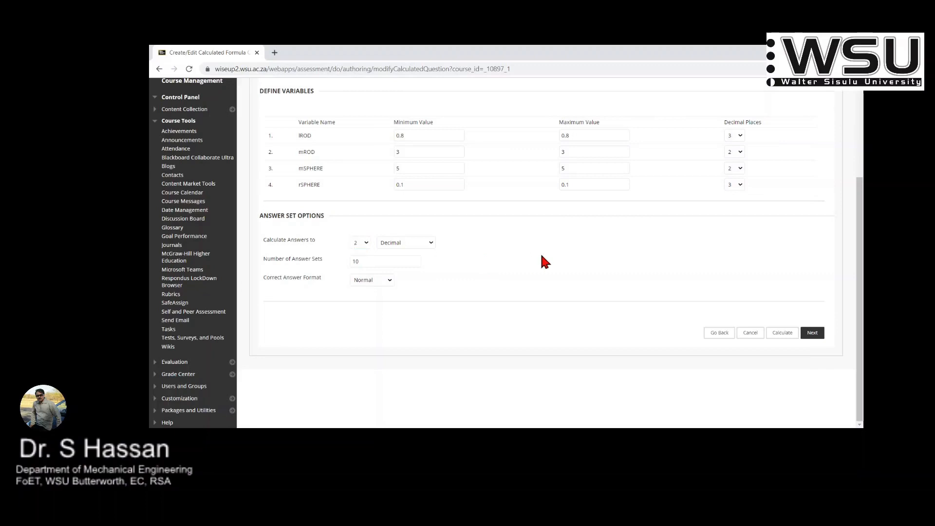
click(381, 260)
key(BackSpace)
scroll(565, 276, up, 1)
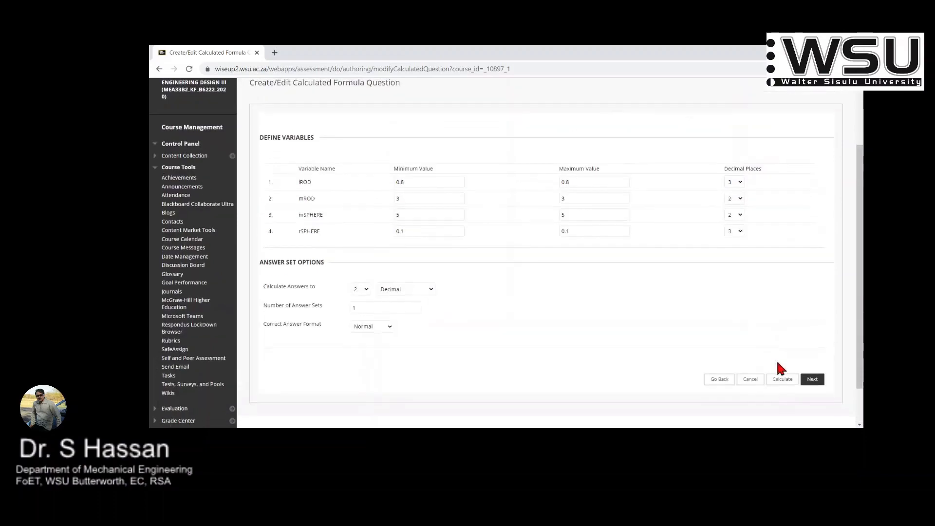
Step: Try to calculate the answer set from the defined variable values
click(781, 378)
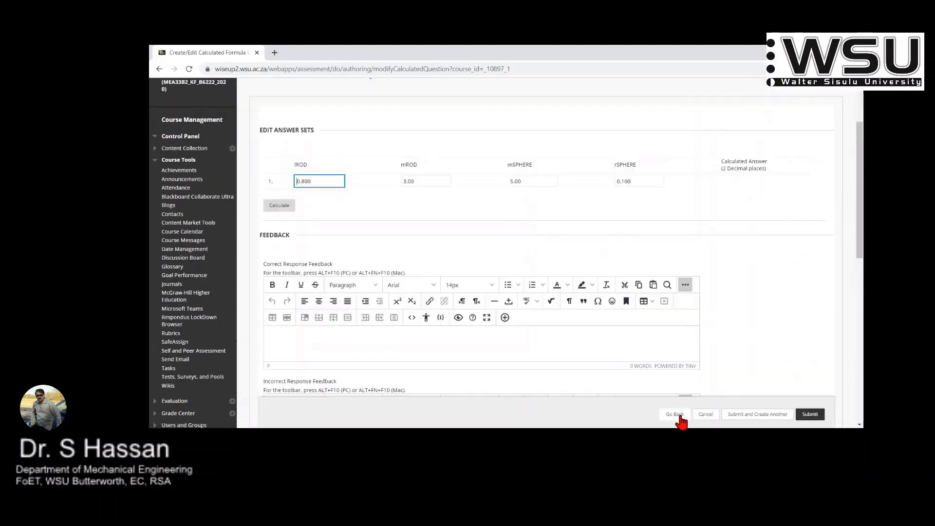
scroll(686, 289, down, 3)
click(780, 334)
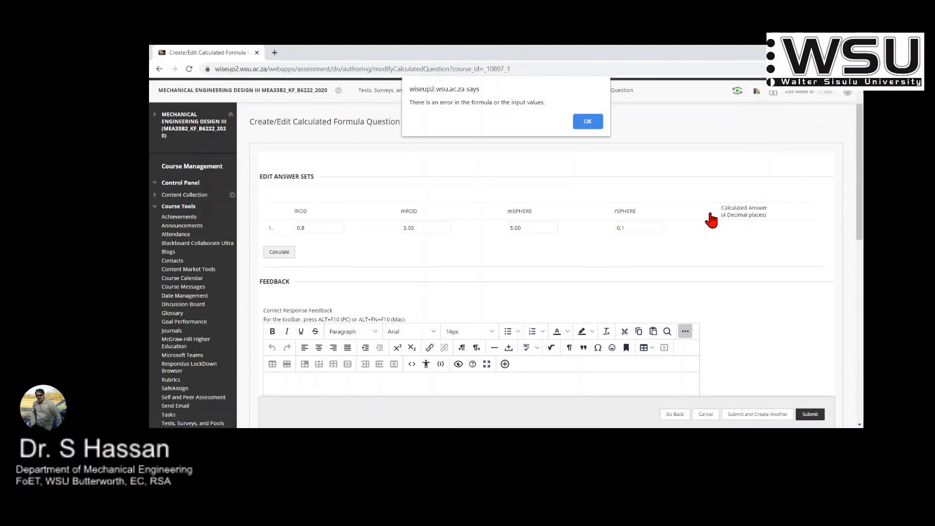
click(588, 121)
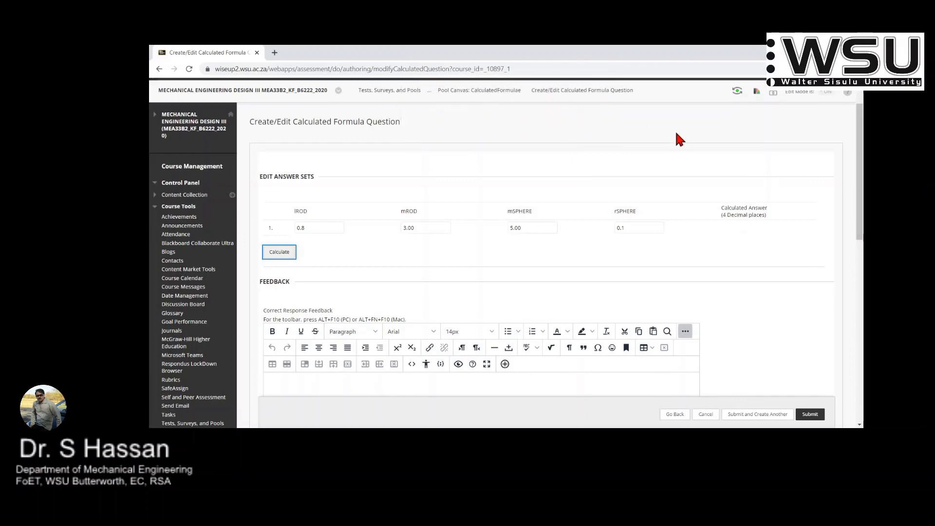
Step: Return to the answer formula and replace the curly braces around the sphere terms with parentheses
scroll(676, 130, down, 2)
click(675, 414)
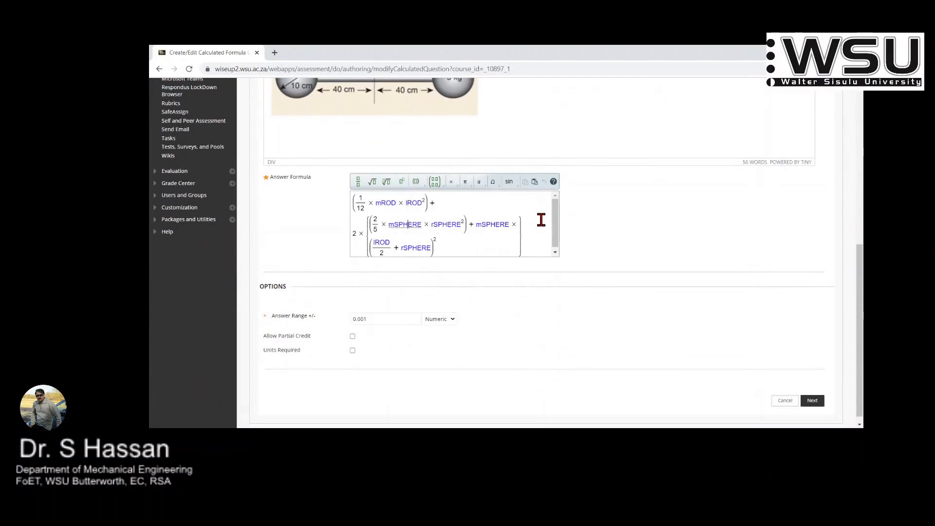
key(Left)
key(shift+Left)
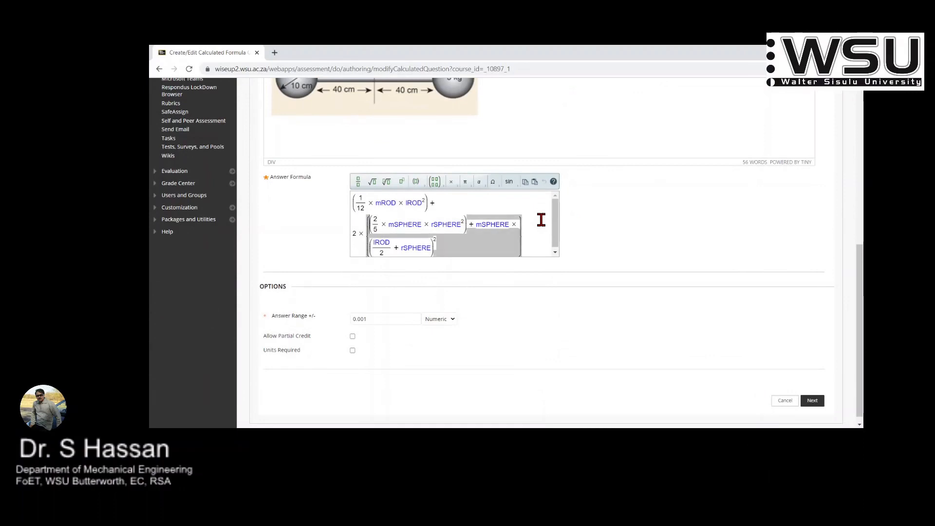
key(BackSpace)
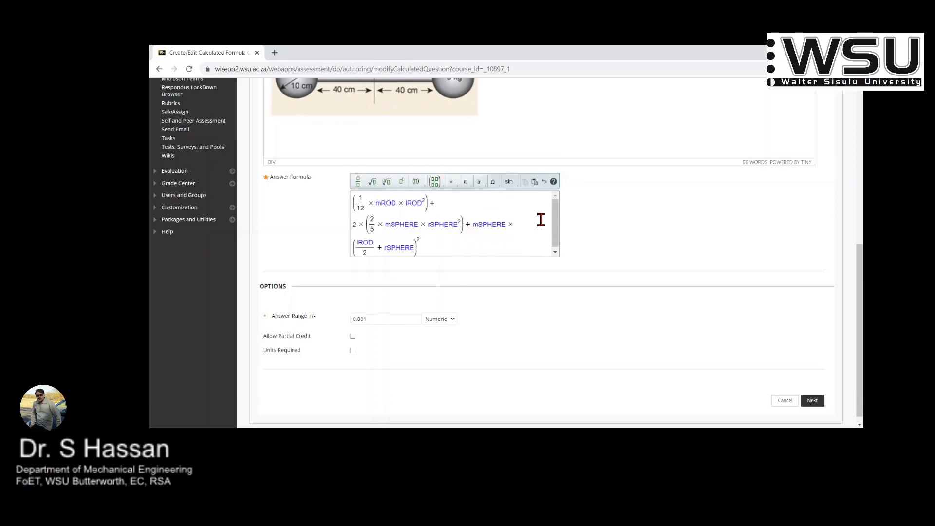
drag(425, 244, 374, 227)
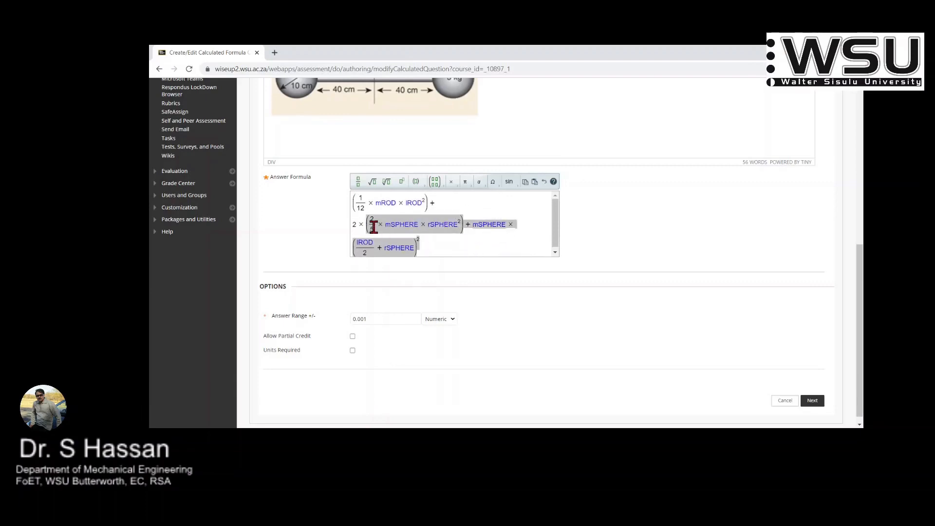
click(417, 182)
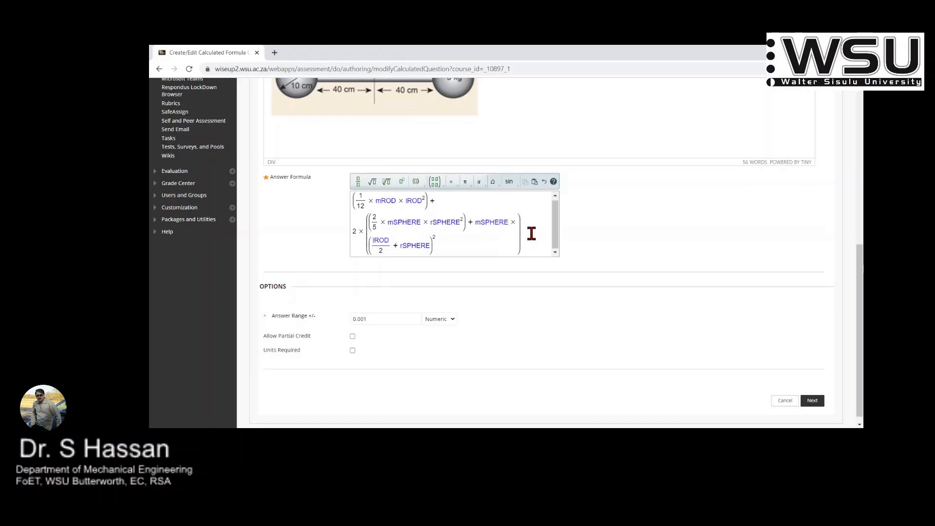
Step: Check the corrected moment-of-inertia answer formula and continue to the variable definitions
scroll(589, 270, up, 3)
scroll(589, 270, down, 3)
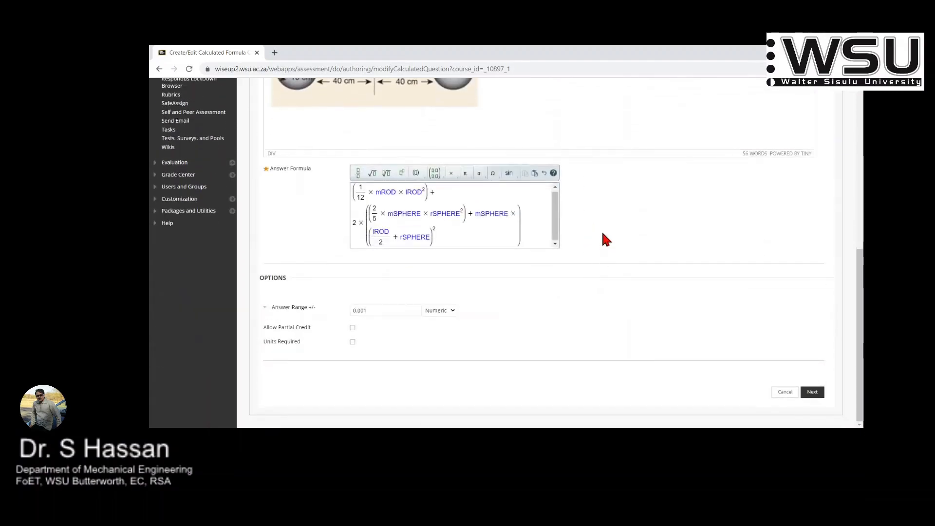
click(469, 208)
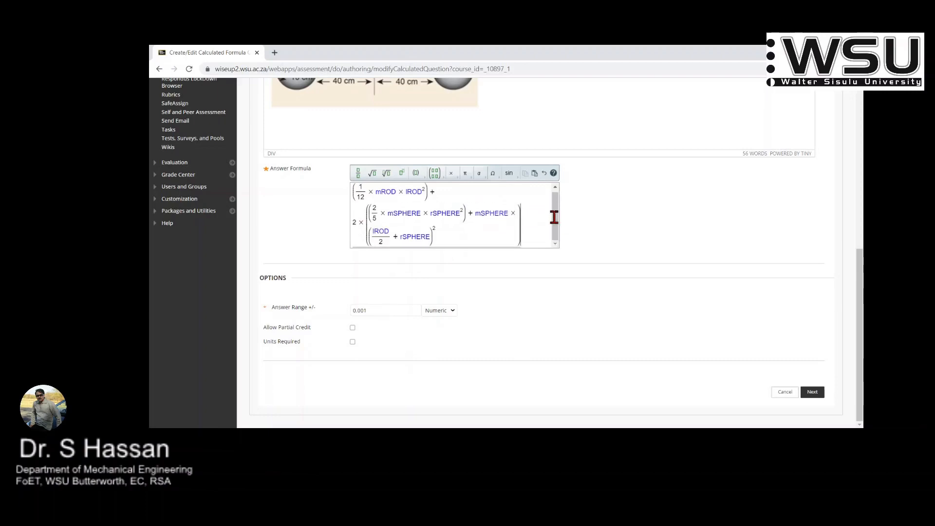
scroll(617, 230, up, 2)
scroll(617, 234, down, 2)
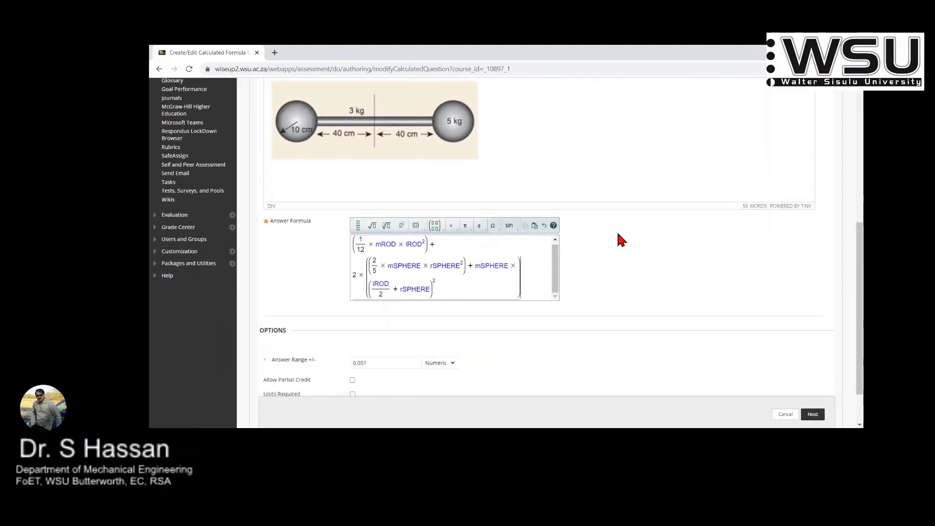
click(812, 392)
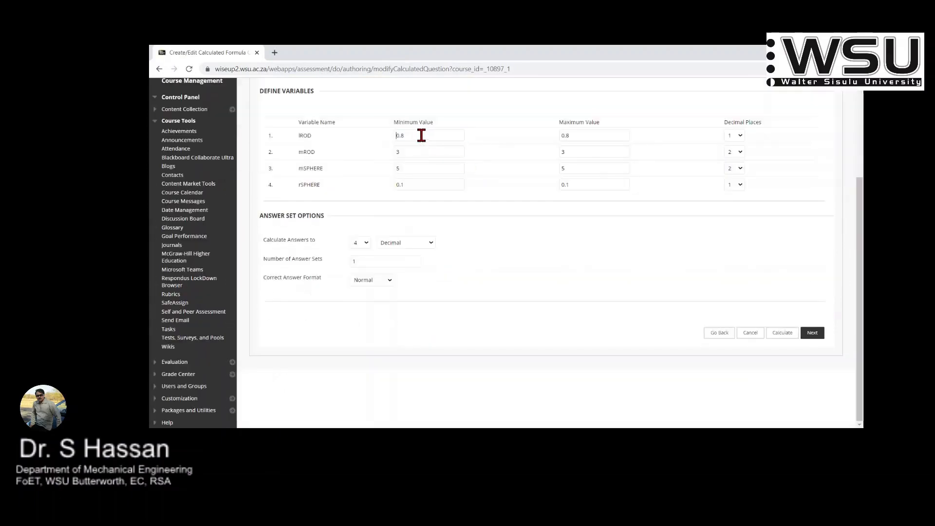
Step: Set the decimal places of lROD and rSPHERE to 3 and keep 2 for mROD and mSPHERE
double_click(397, 136)
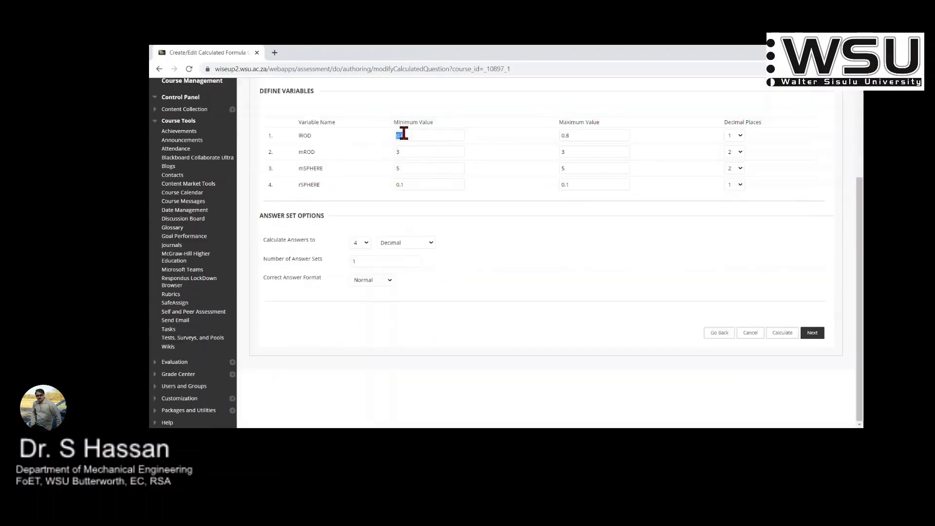
click(740, 137)
key(Down)
click(769, 152)
click(740, 142)
click(735, 171)
click(777, 155)
click(735, 185)
click(731, 219)
scroll(727, 249, up, 2)
scroll(729, 251, down, 2)
Step: Calculate the single answer set from the defined variables and check its calculated answer
click(775, 338)
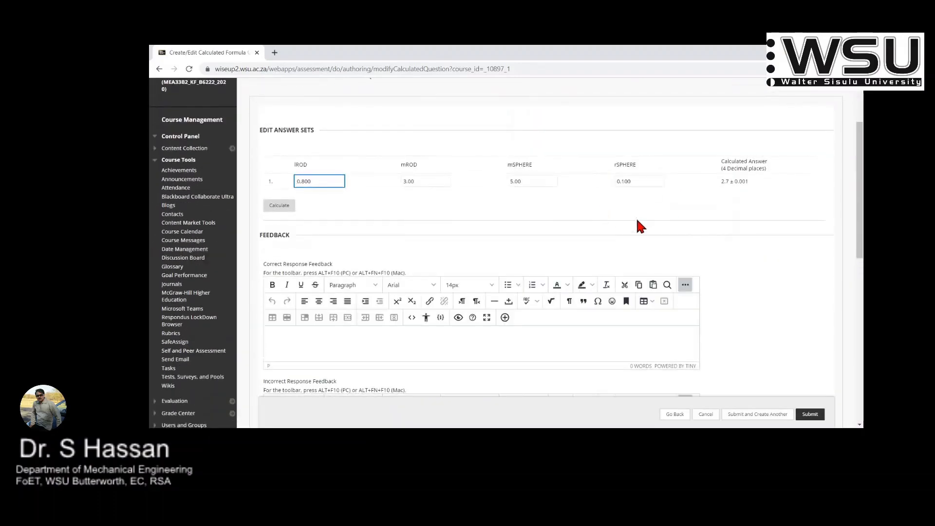
drag(720, 228, 731, 228)
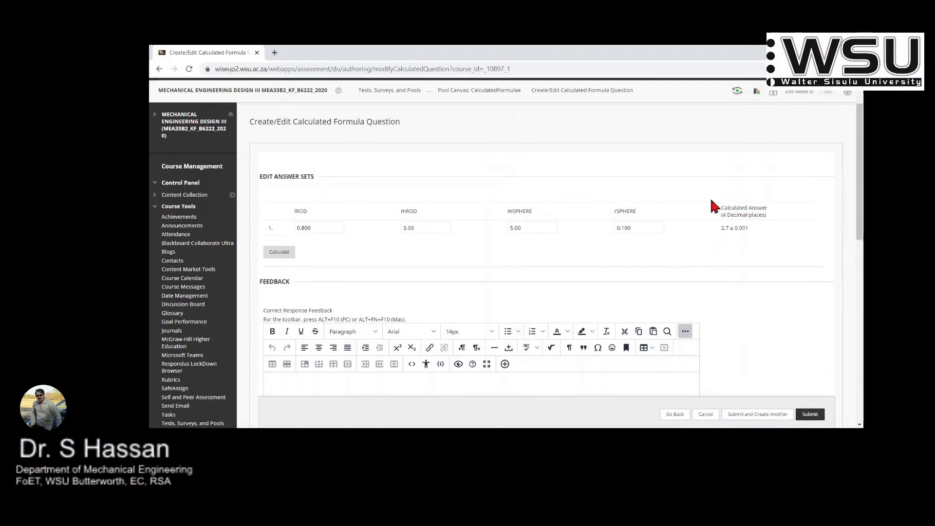
scroll(335, 223, down, 3)
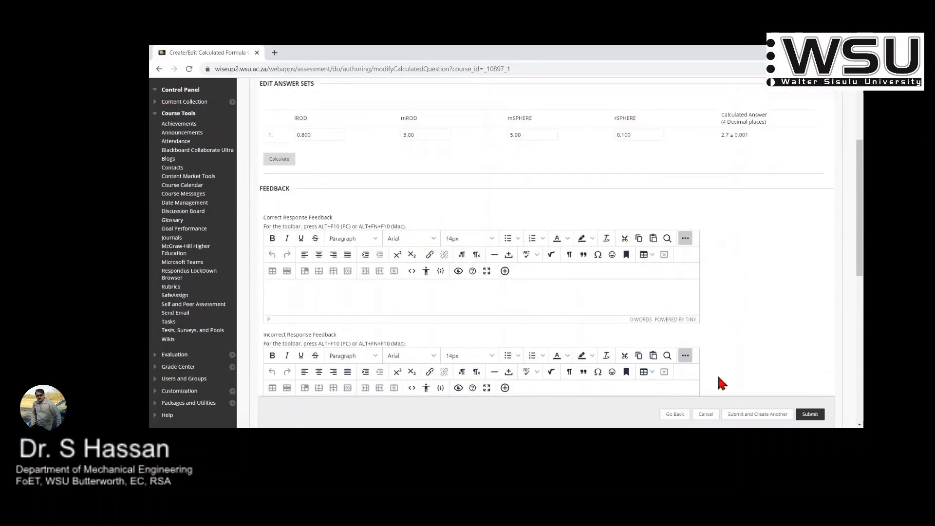
Step: Go back to the variables and set the maximum values to 0.9 for lROD, 3.5 for mROD, 5.5 for mSPHERE and 0.2 for rSPHERE
click(674, 415)
key(Tab)
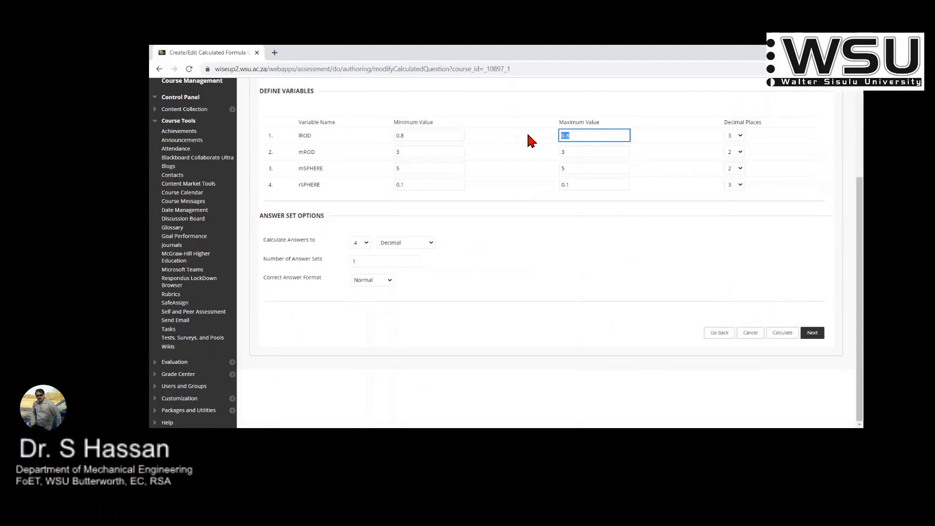
text(0.9)
click(577, 150)
text(.5)
click(585, 167)
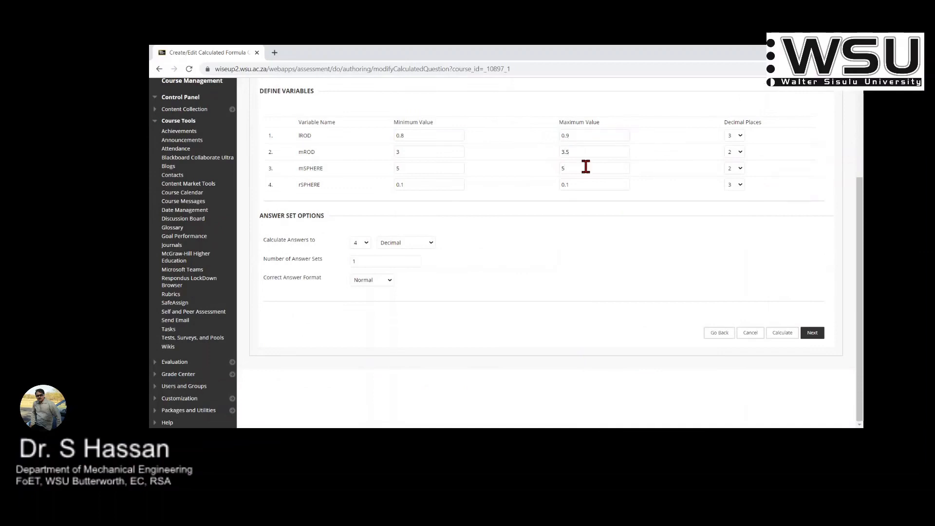
text(.5)
click(584, 184)
key(Down)
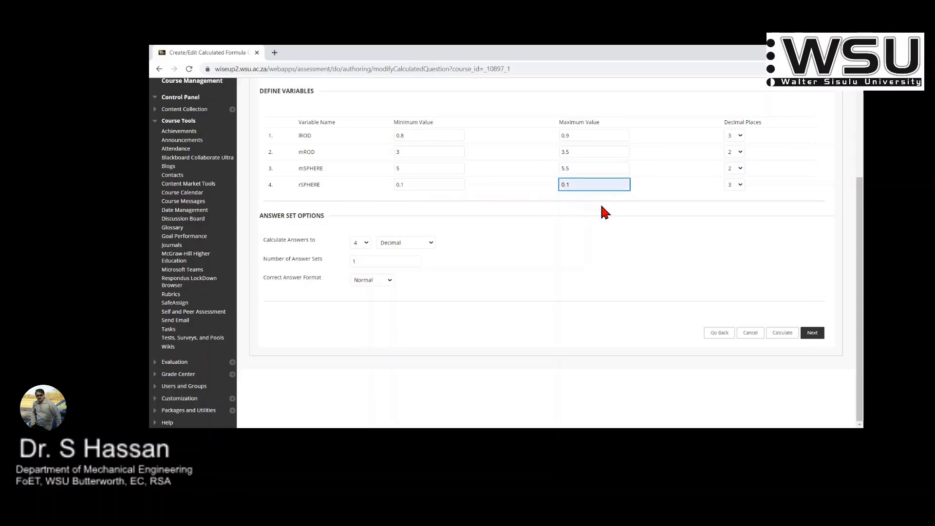
key(BackSpace)
text(2)
Step: Generate 10 answer sets for the moment-of-inertia question and submit it to the pool
click(361, 261)
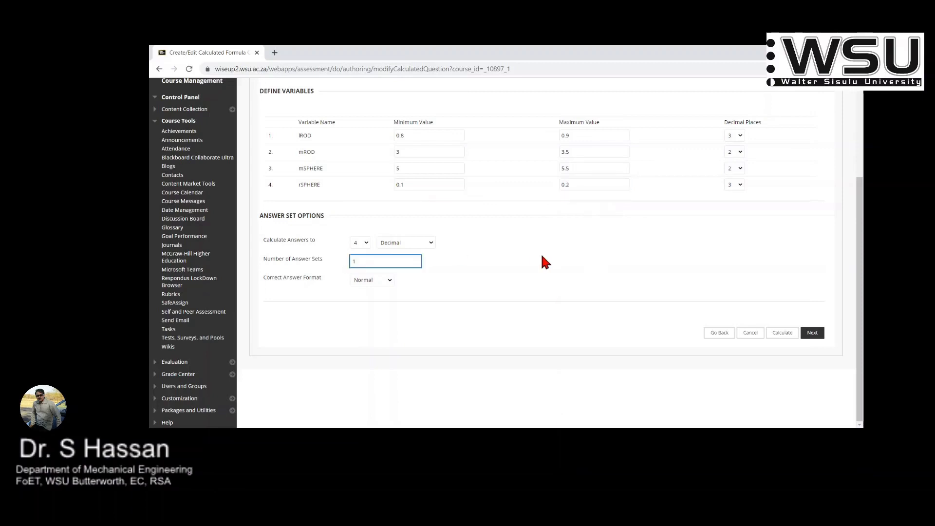
text(0)
key(Return)
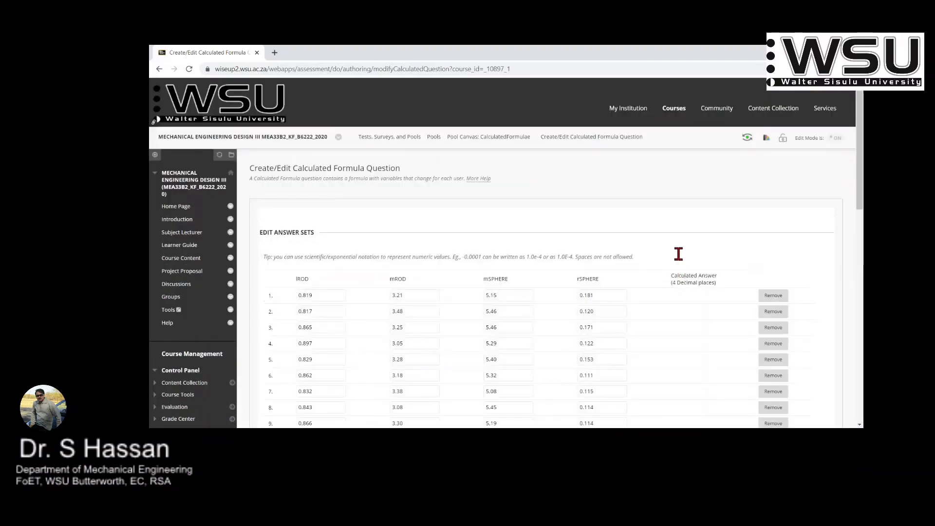
scroll(682, 253, down, 3)
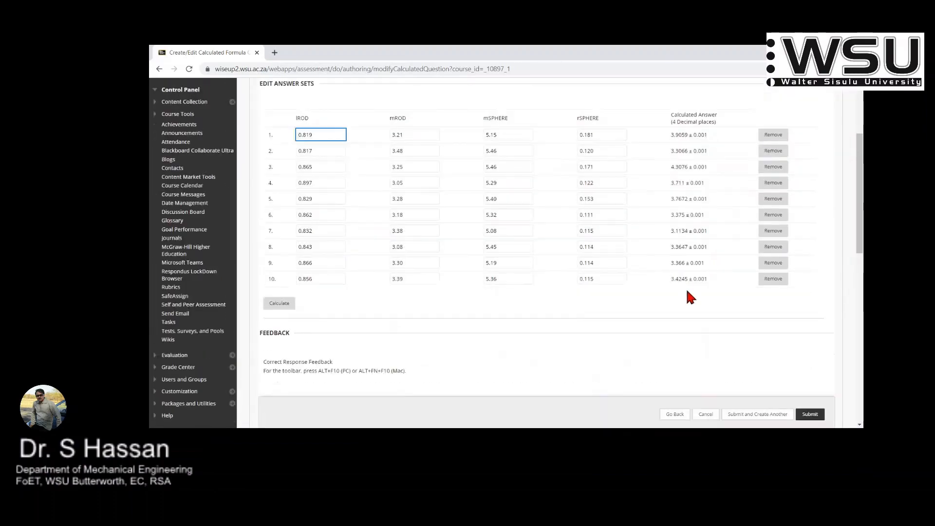
scroll(737, 308, up, 1)
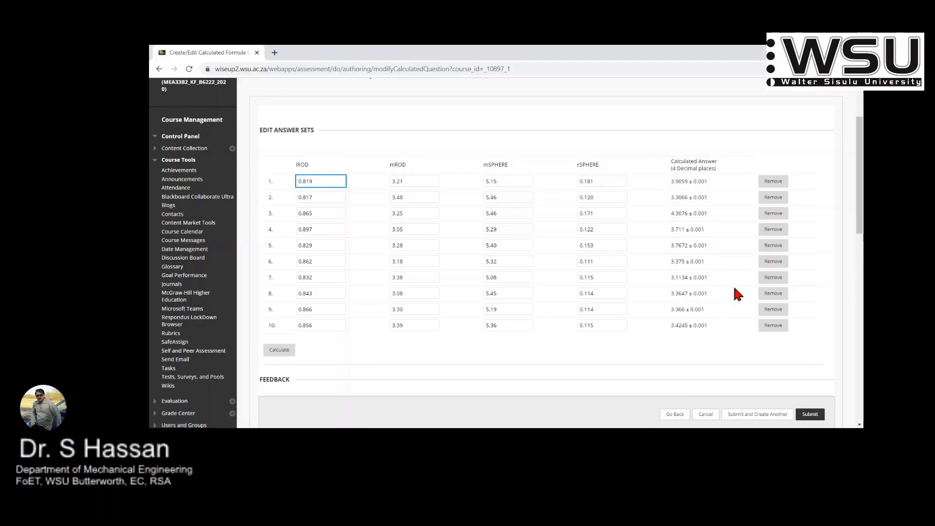
scroll(738, 278, down, 10)
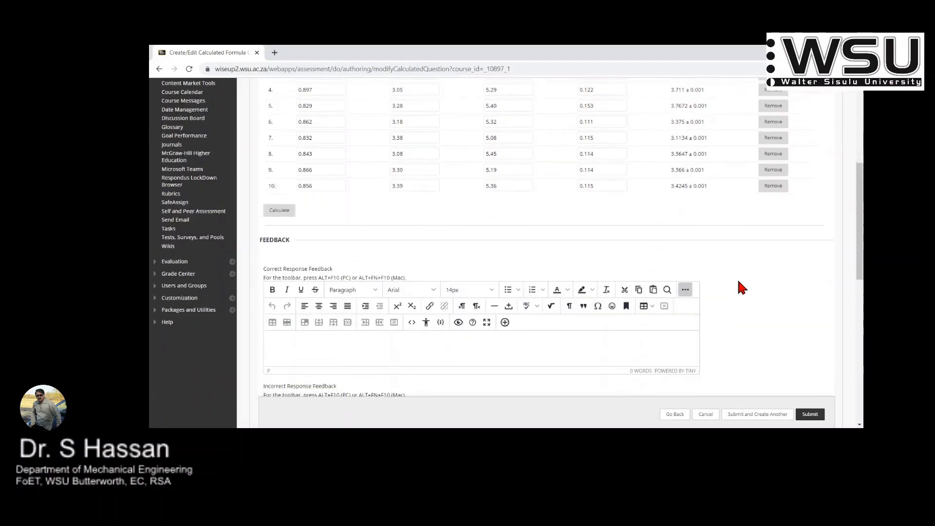
click(811, 415)
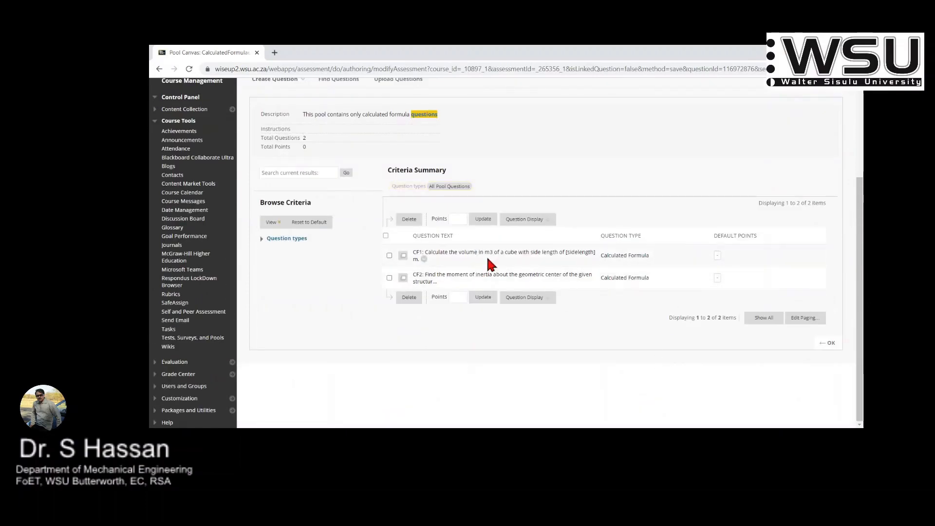
Step: Display the full question text and set the default points to 1 for the cube question and 6 for the moment-of-inertia question
click(718, 253)
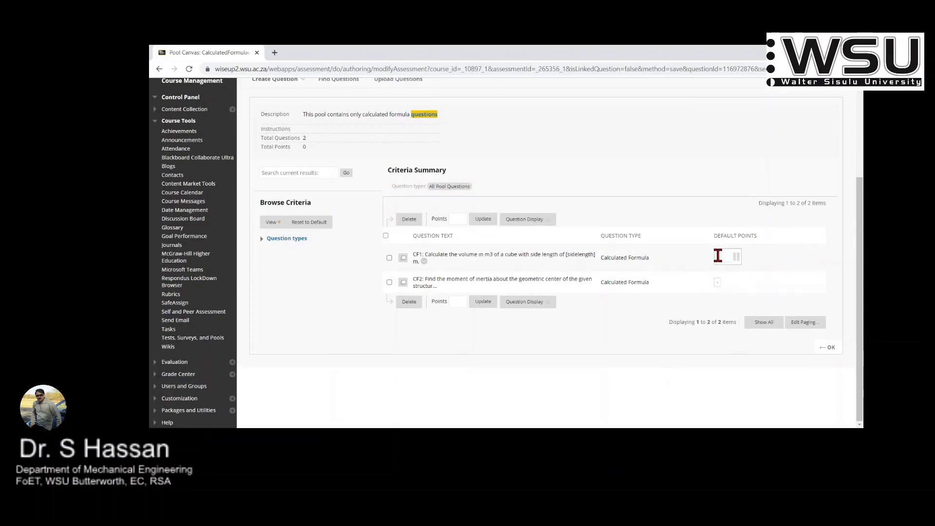
click(525, 219)
click(522, 245)
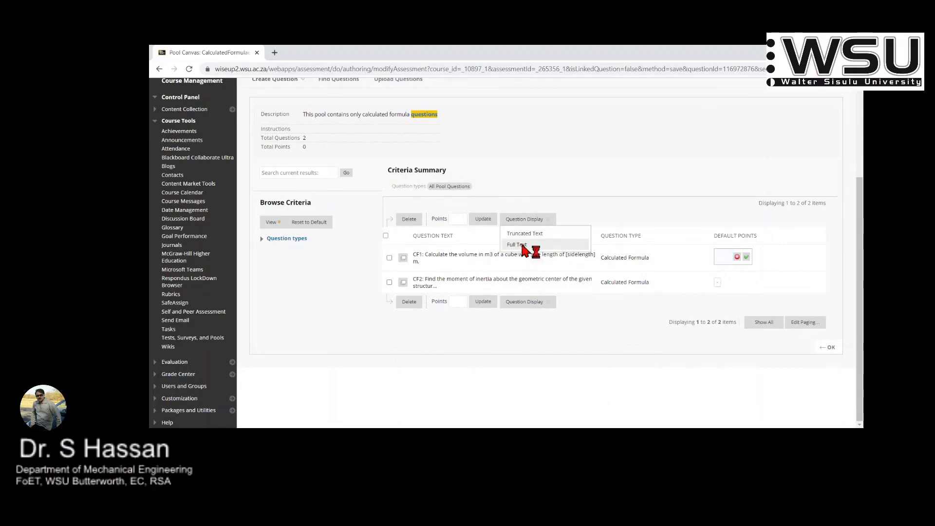
scroll(594, 212, down, 3)
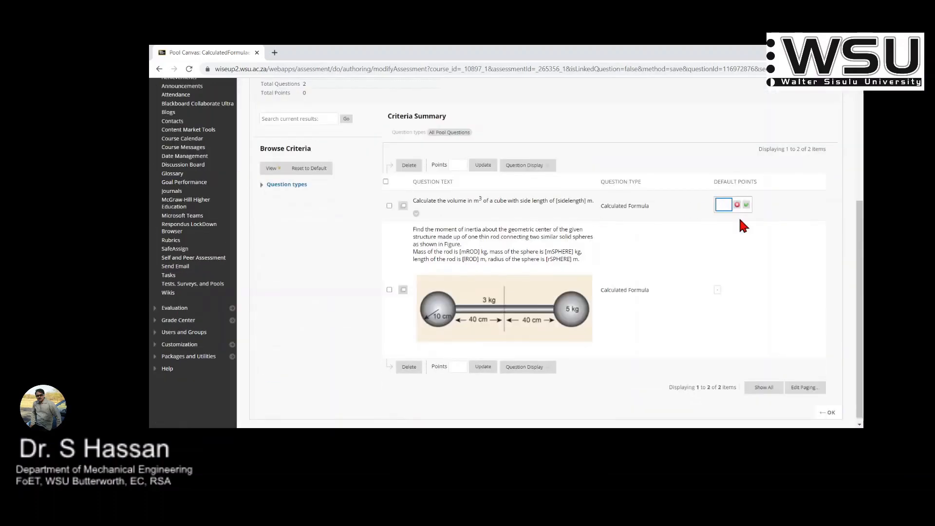
key(Return)
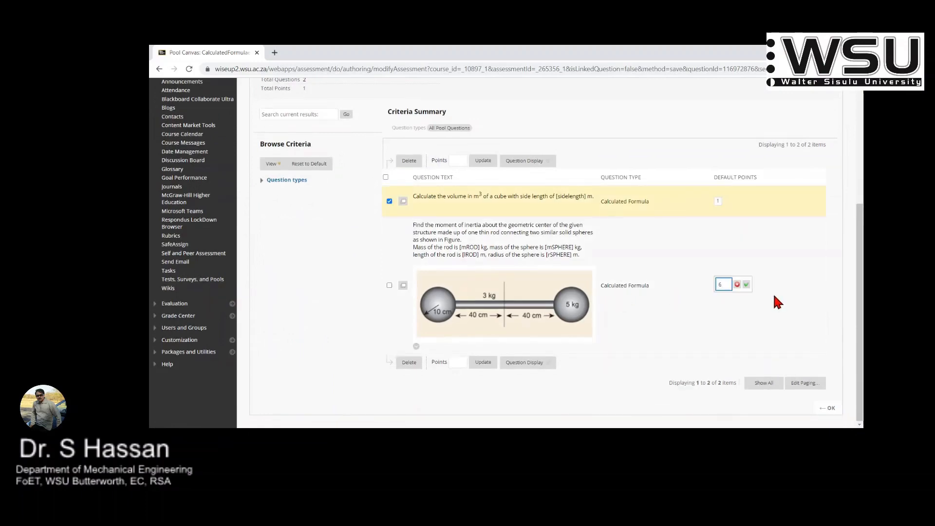
text(6)
click(746, 284)
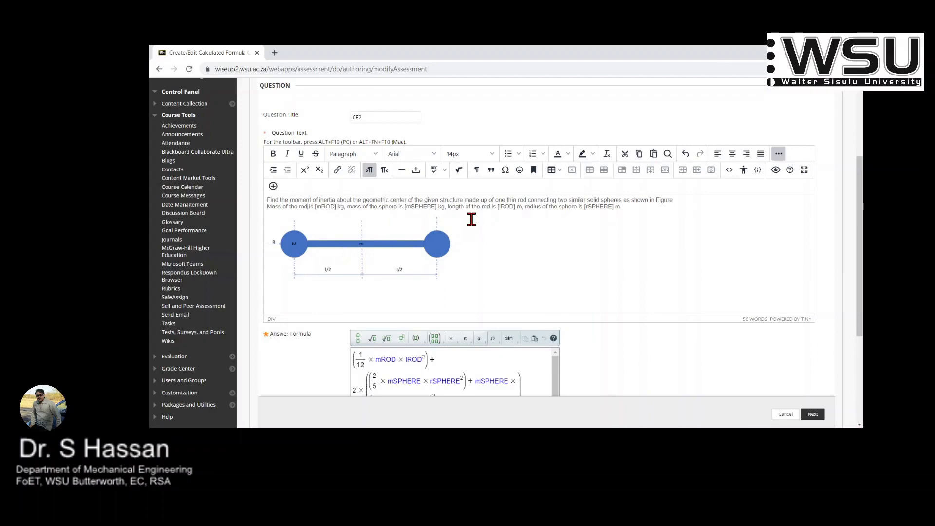
Step: In CF2's question text, add the symbol m after the rod's mass and M after the sphere's mass
text(m)
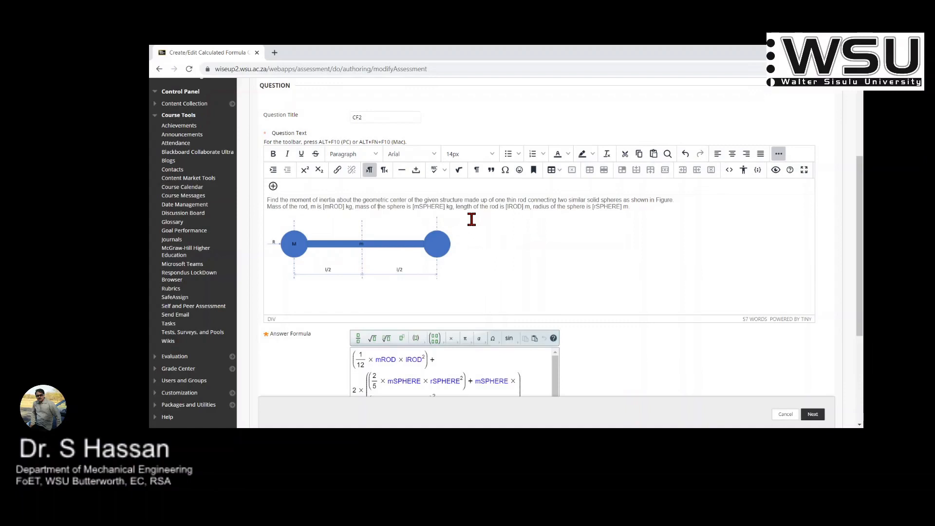
key(Right)
key(Right)
key(Right)
key(Right)
key(Right)
key(Right)
text(, M)
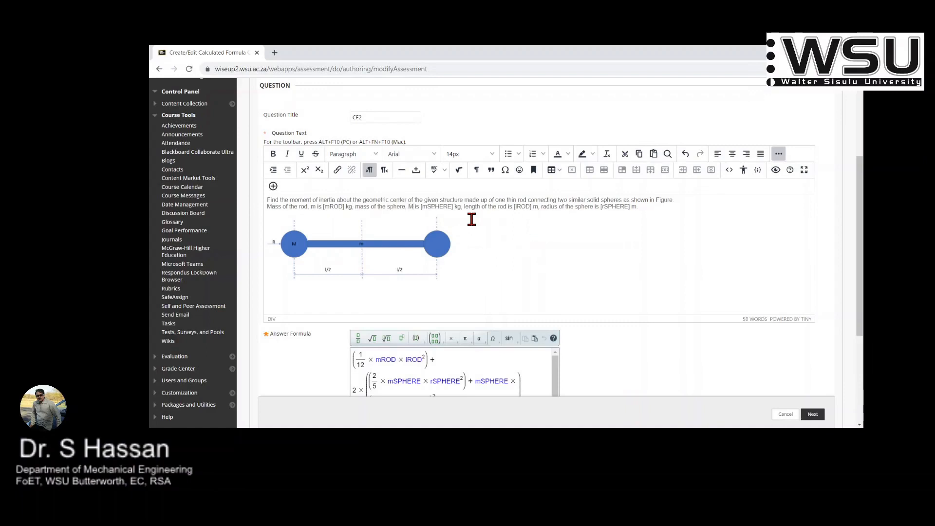
Step: In CF2's question text, add the symbol l after the rod's length and R after the sphere's radius
key(Right)
key(Right)
key(Right)
key(Right)
key(Right)
key(Right)
text(, l)
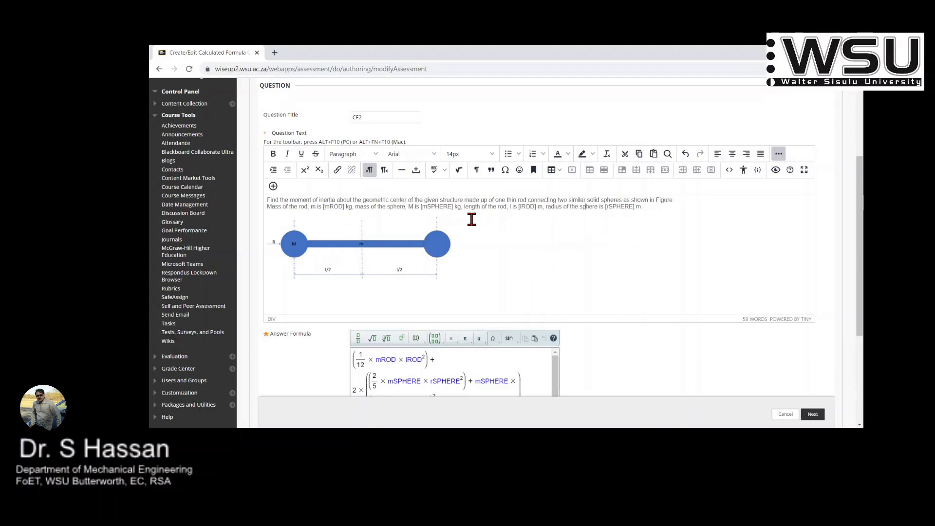
key(Right)
key(Right)
key(Right)
key(Right)
text(, R)
scroll(518, 190, down, 3)
scroll(520, 210, up, 2)
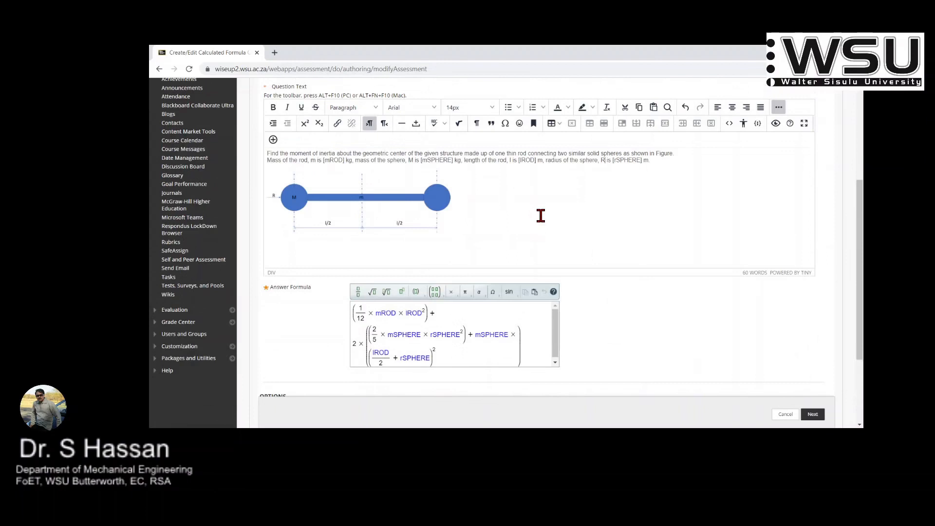
Step: Recalculate CF2's answer sets with the existing variable ranges and submit the edited question
click(811, 418)
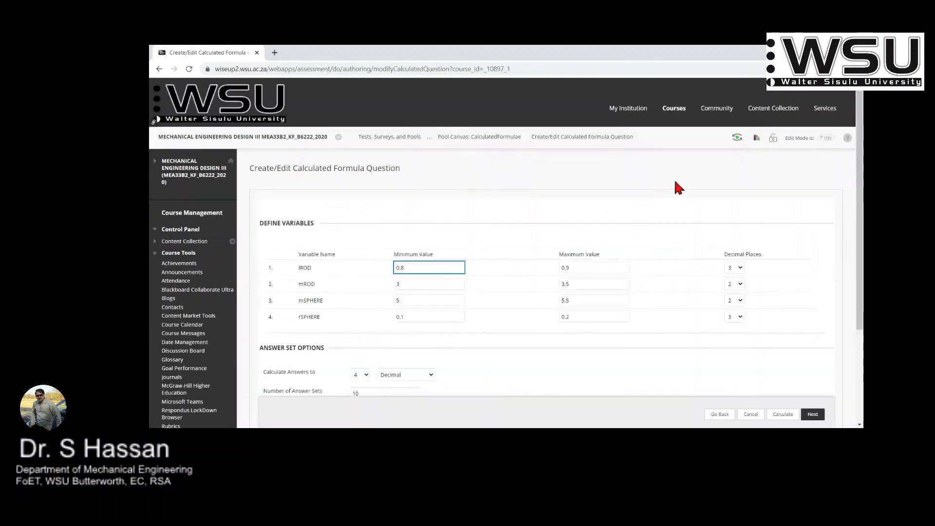
scroll(814, 190, down, 2)
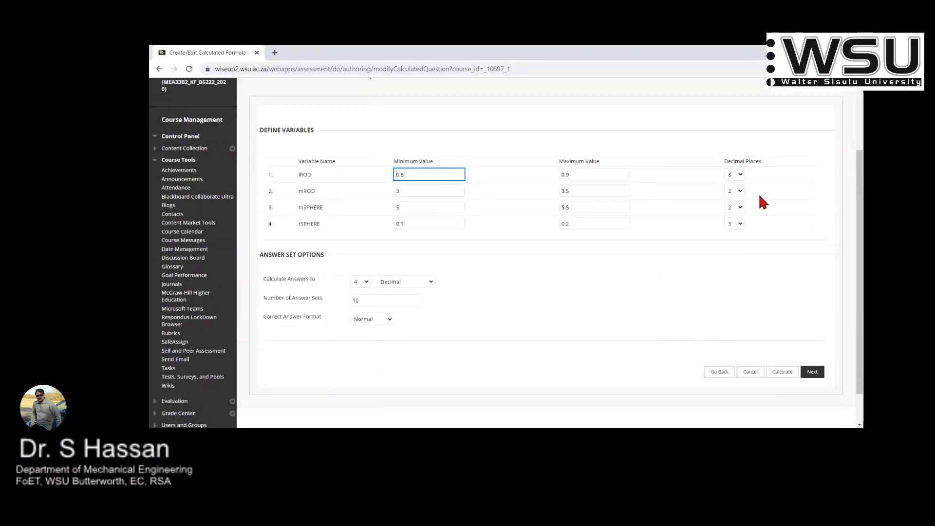
click(781, 372)
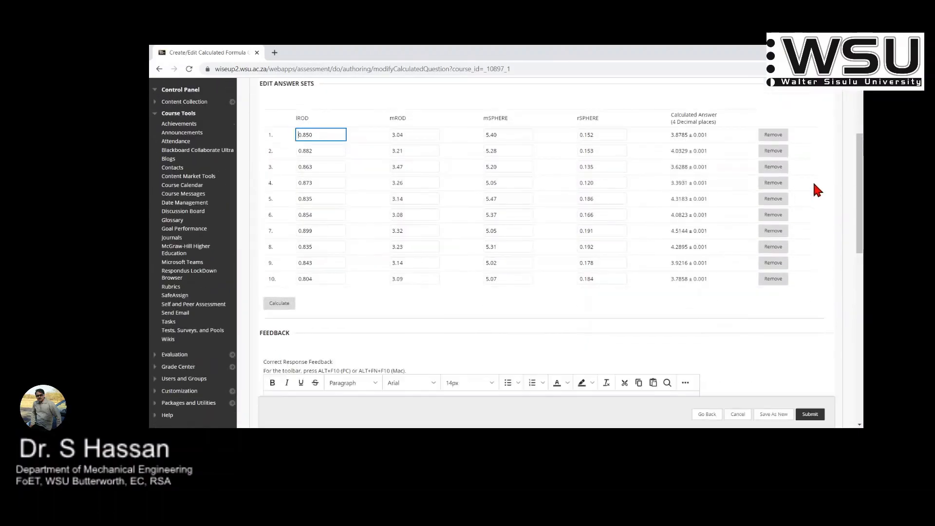
scroll(814, 186, down, 3)
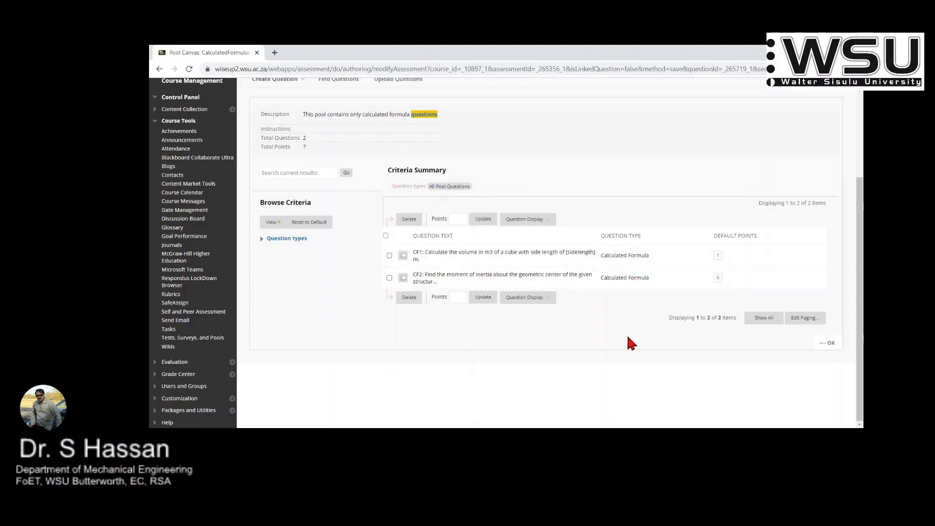
scroll(284, 258, up, 2)
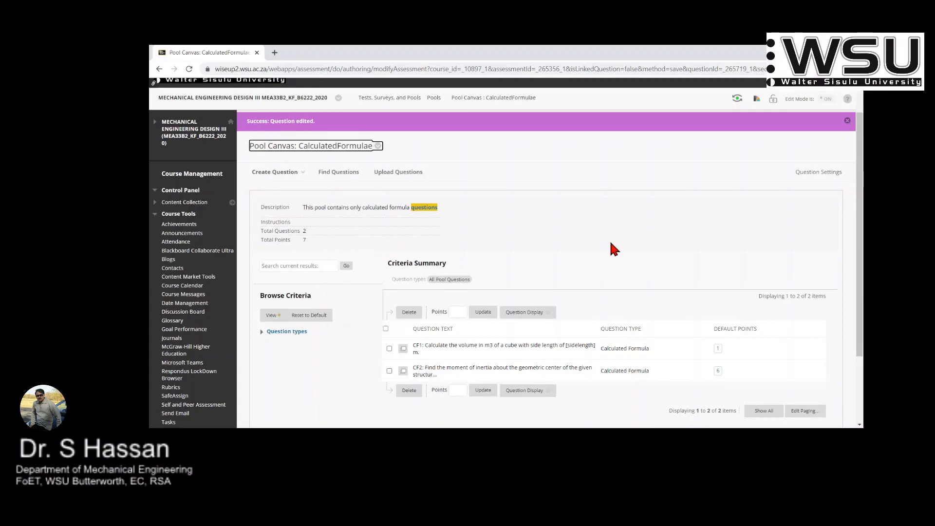
click(847, 120)
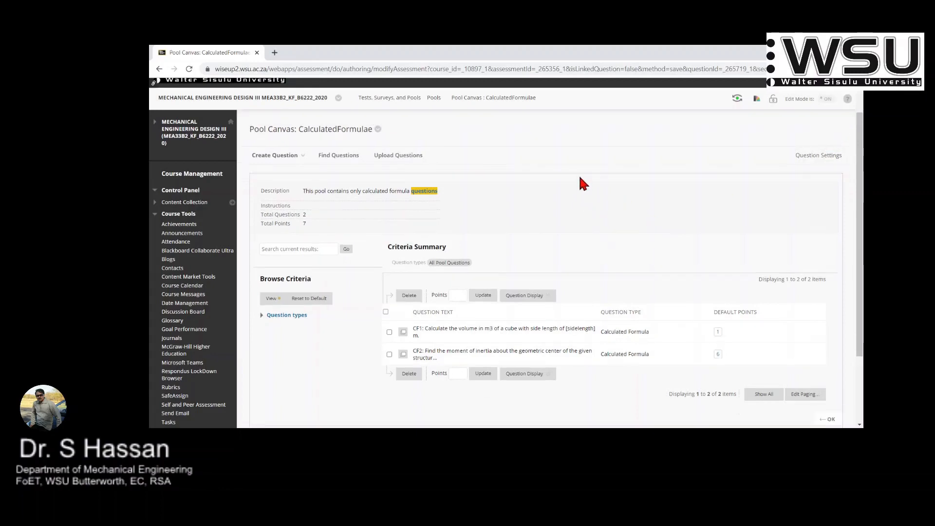
Step: Leave the CalculatedFormulae pool and open the Course Content page of the course
scroll(568, 286, down, 2)
scroll(608, 324, up, 2)
click(403, 97)
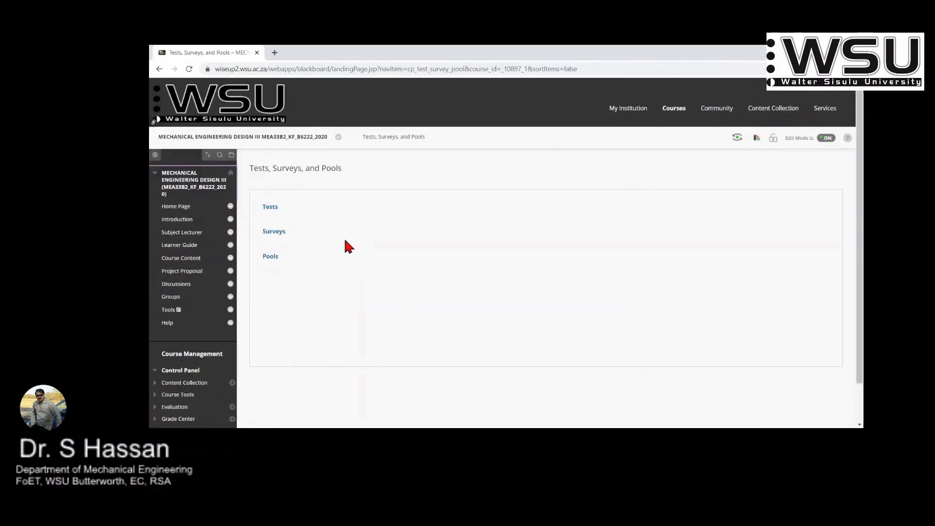
scroll(343, 237, down, 1)
click(192, 211)
scroll(407, 230, down, 1)
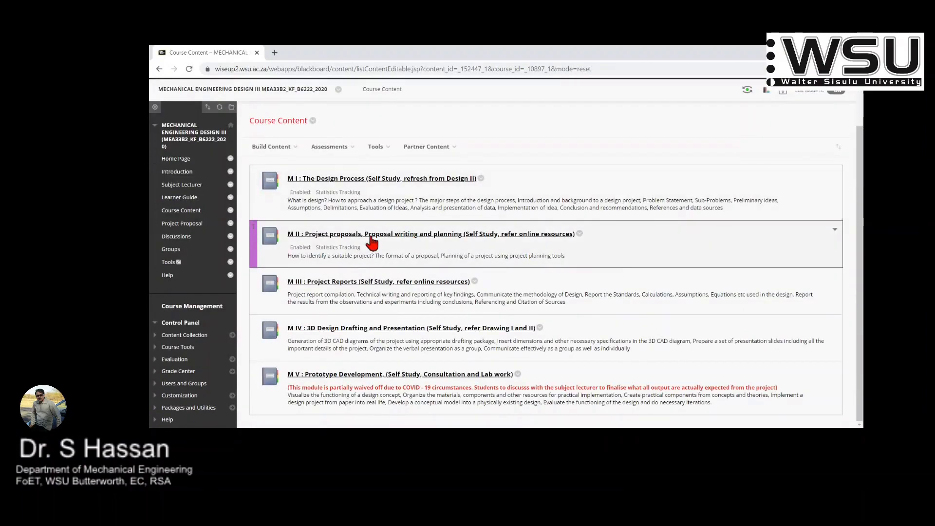
scroll(414, 241, up, 1)
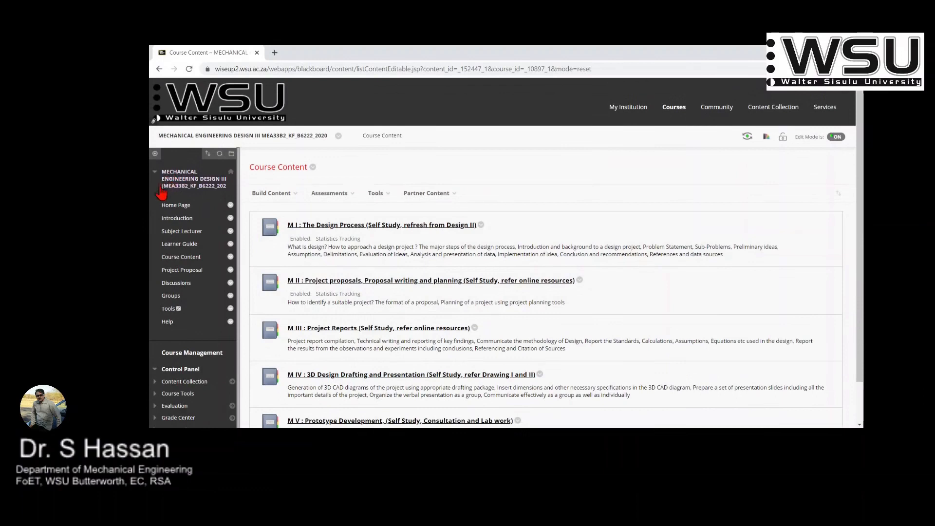
Step: Add a content area named Test to the course menu, move it directly below Course Content and open it
click(155, 153)
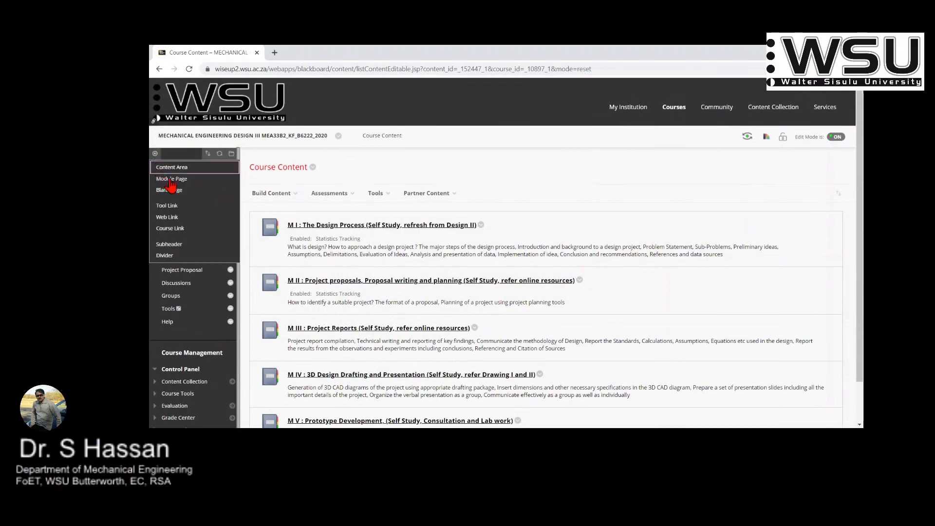
click(168, 167)
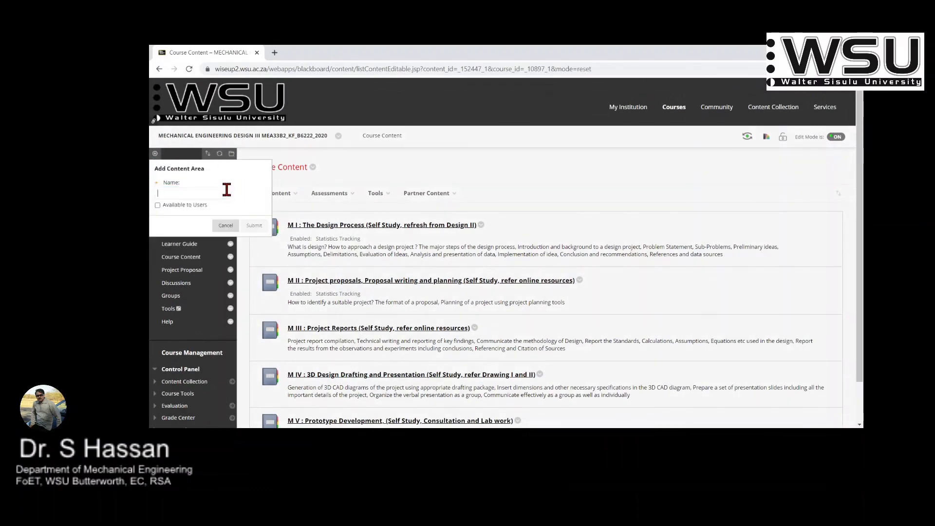
text(Test)
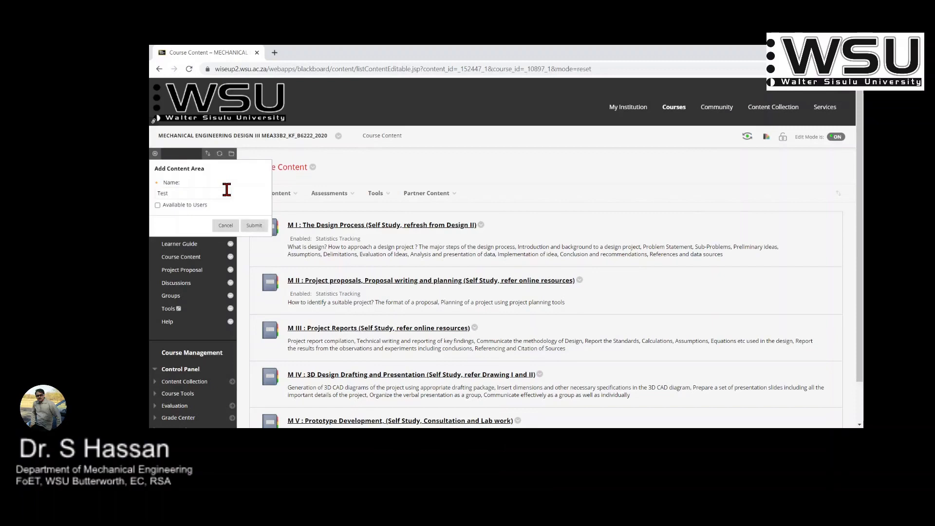
key(Return)
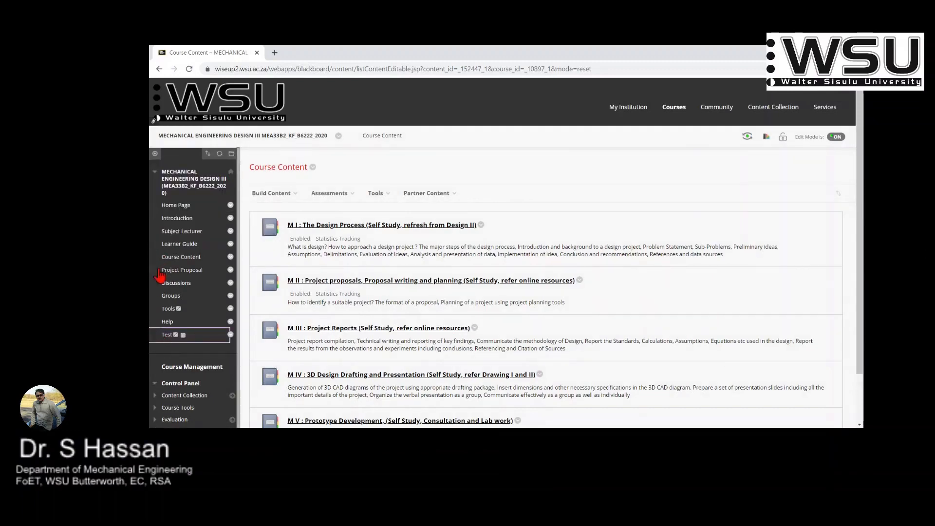
drag(157, 338, 158, 271)
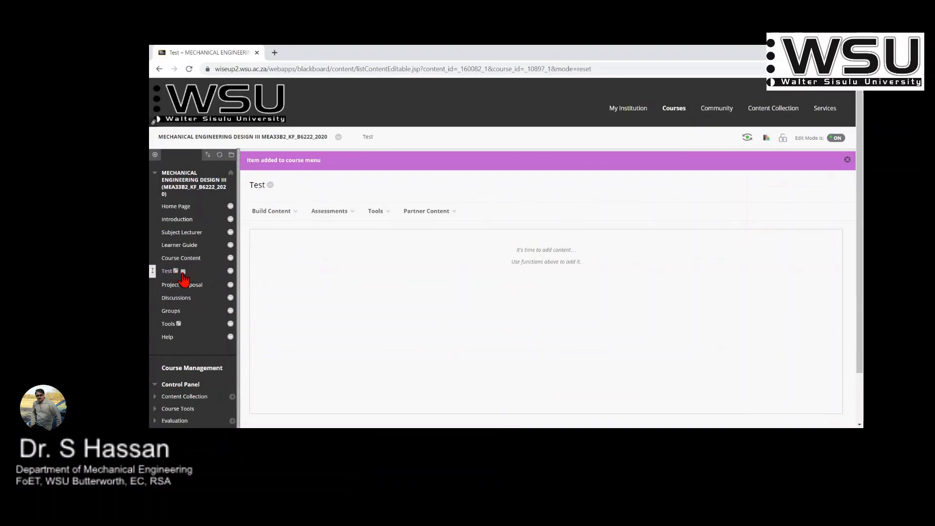
Step: Start a new test assessment in the Test content area and name it Test 1
scroll(643, 248, down, 1)
click(339, 168)
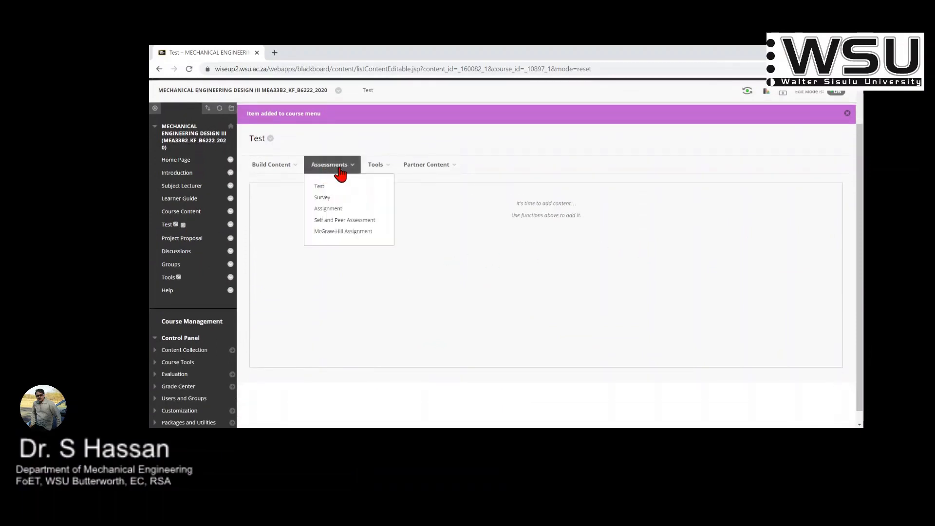
click(340, 169)
click(335, 168)
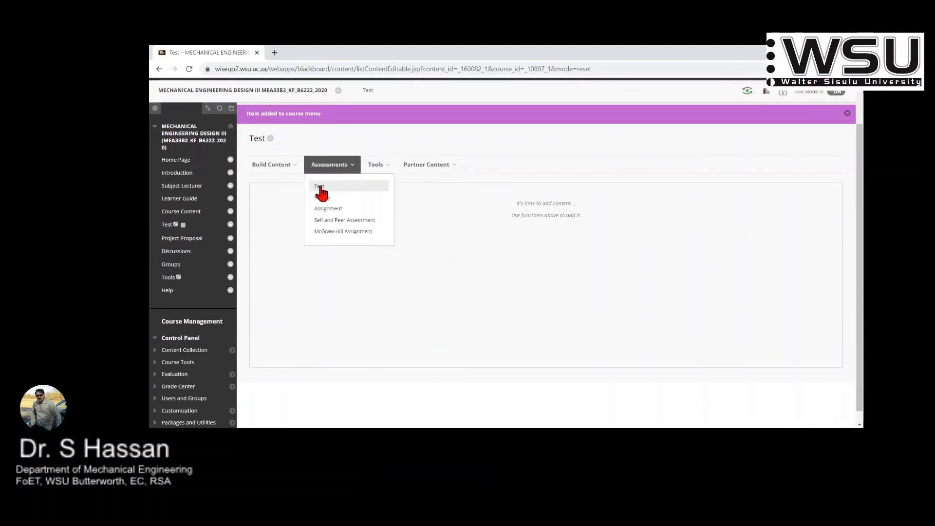
click(320, 187)
scroll(515, 259, down, 2)
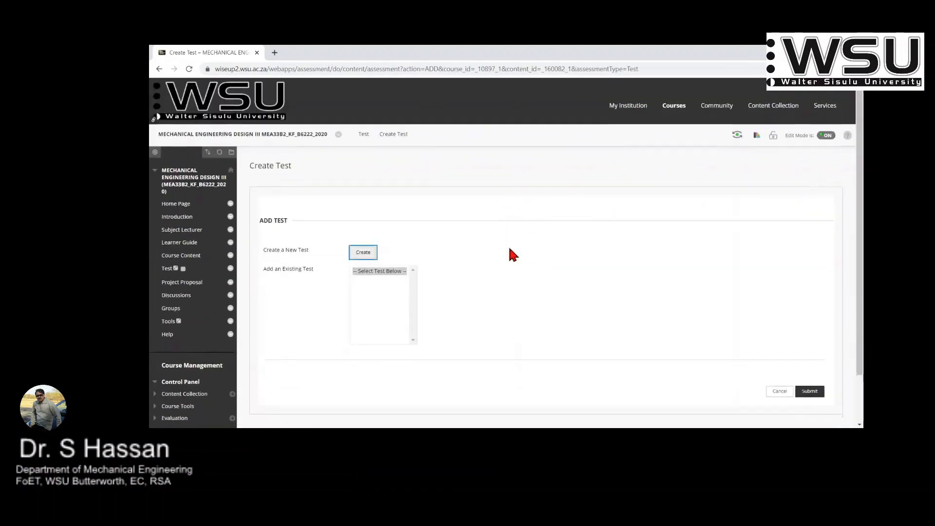
click(375, 229)
click(360, 196)
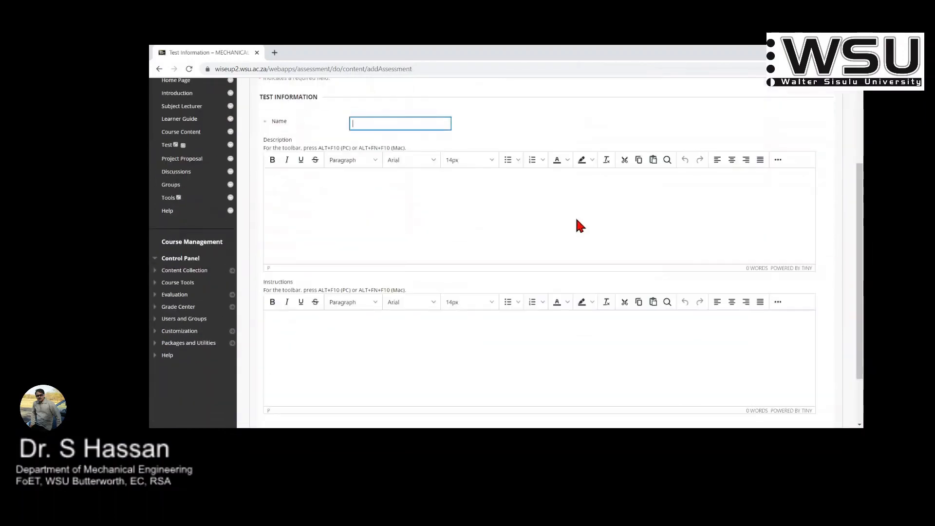
text(Test 1)
scroll(576, 220, down, 2)
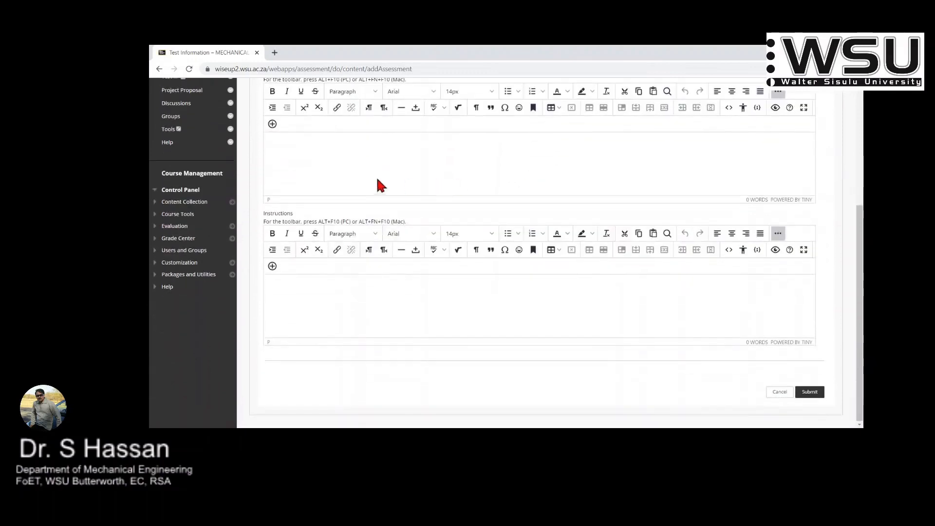
Step: Fill in the test description with the centred WSU logo, Department of Mechanical Engineering, Faculty of Engineering and Technology, Subject Name, Duration and Subject Lecturer
click(345, 143)
scroll(427, 164, up, 1)
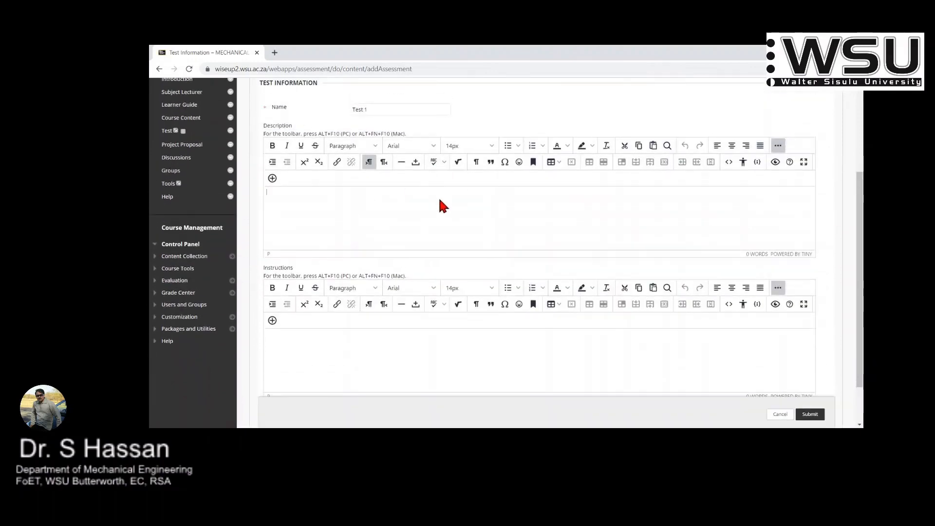
scroll(441, 200, down, 1)
click(338, 290)
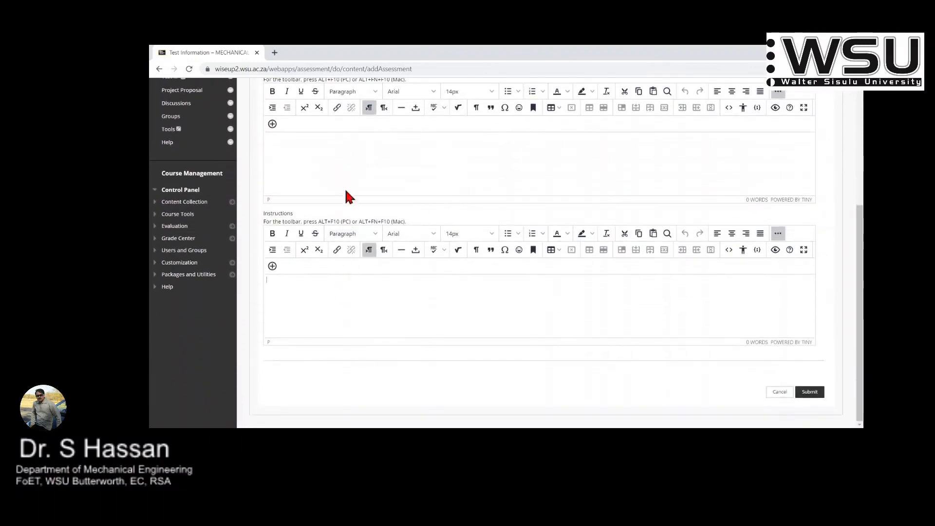
click(343, 162)
scroll(478, 176, up, 2)
scroll(530, 171, down, 2)
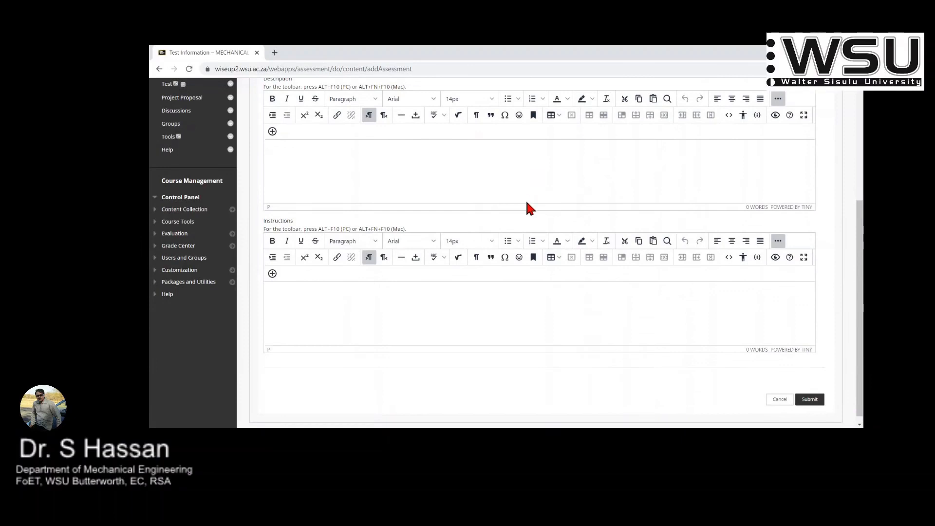
scroll(528, 204, up, 3)
Step: Enter the numbered instructions "Use point separators, not commas" and "No space in the answer field along with numbers", and submit the test information
scroll(633, 207, down, 3)
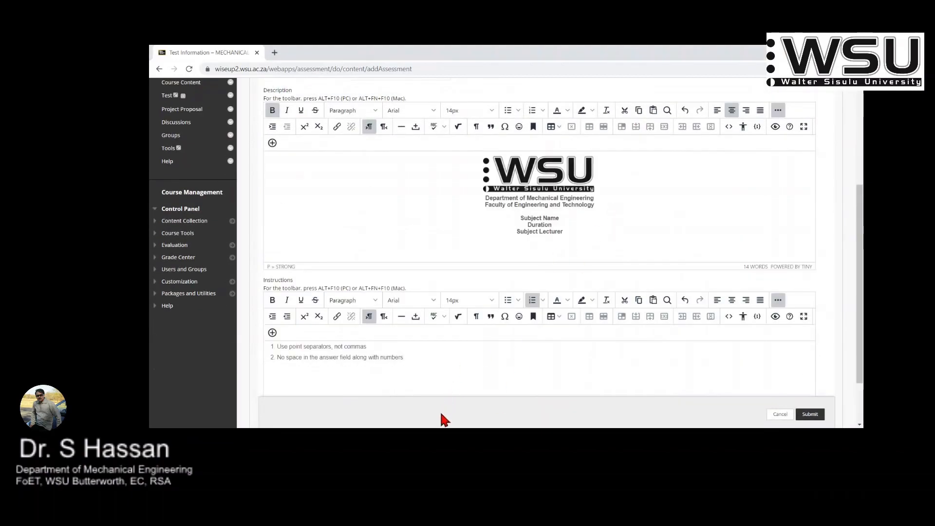
scroll(620, 244, down, 1)
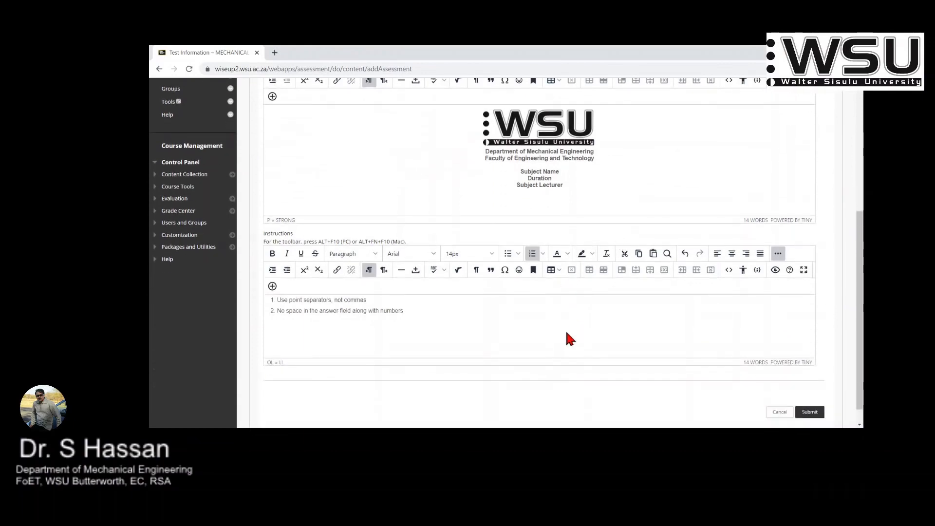
scroll(619, 320, down, 1)
scroll(673, 315, up, 1)
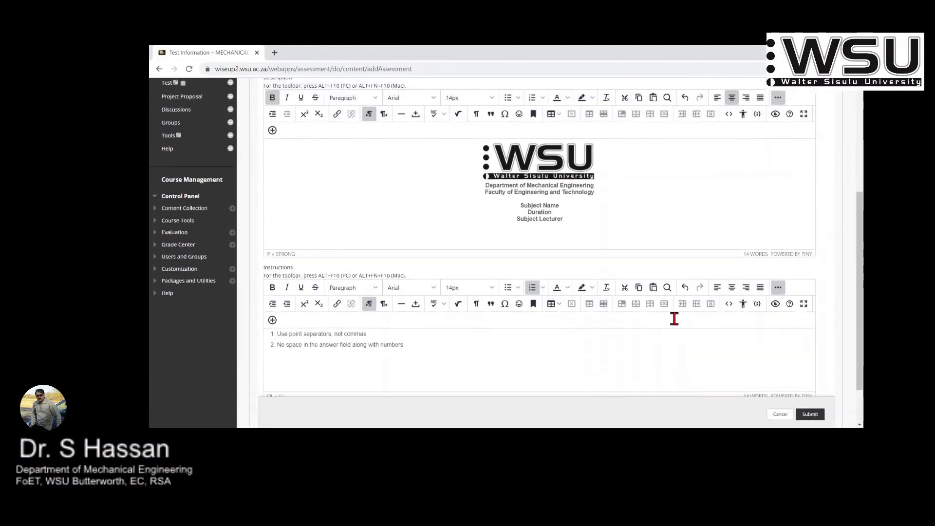
click(810, 414)
scroll(644, 231, down, 1)
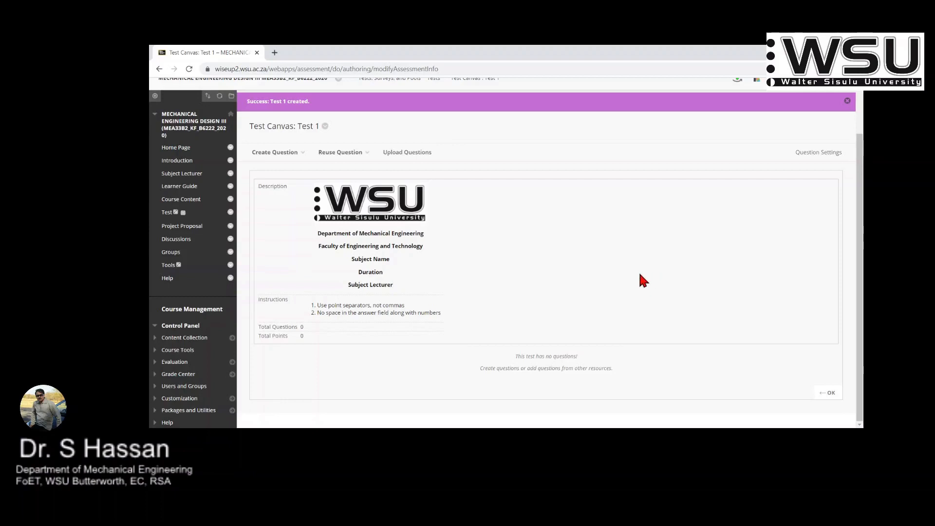
Step: Add a random block to Test 1 that draws Calculated Formula questions from the CalculatedFormulae pool
click(278, 152)
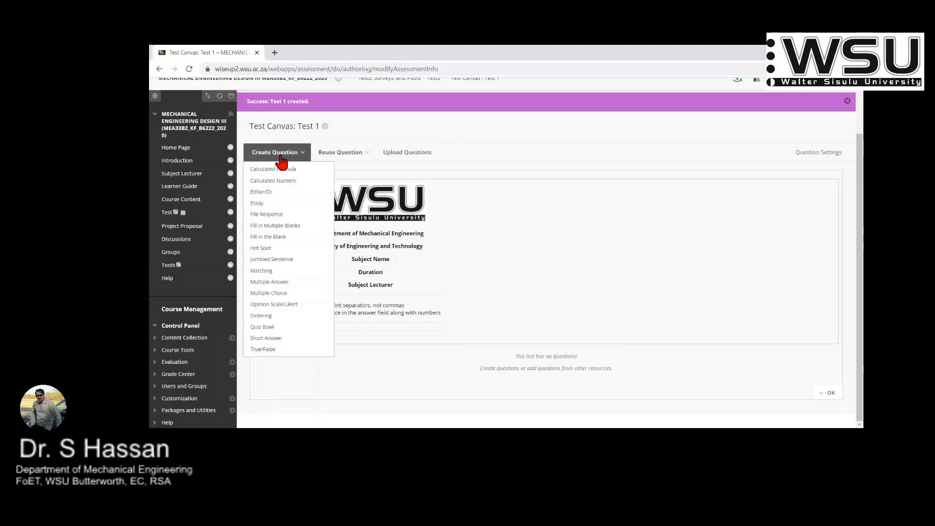
click(336, 151)
click(289, 153)
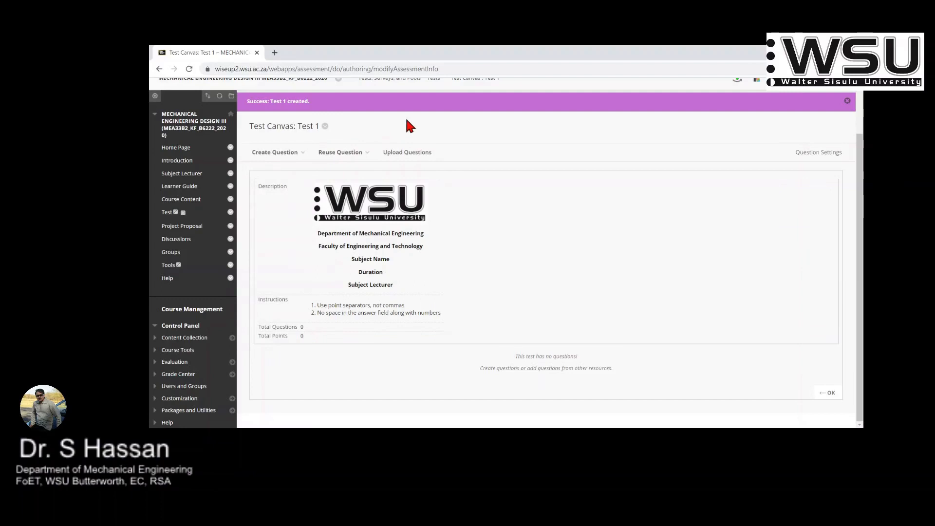
click(263, 154)
click(350, 154)
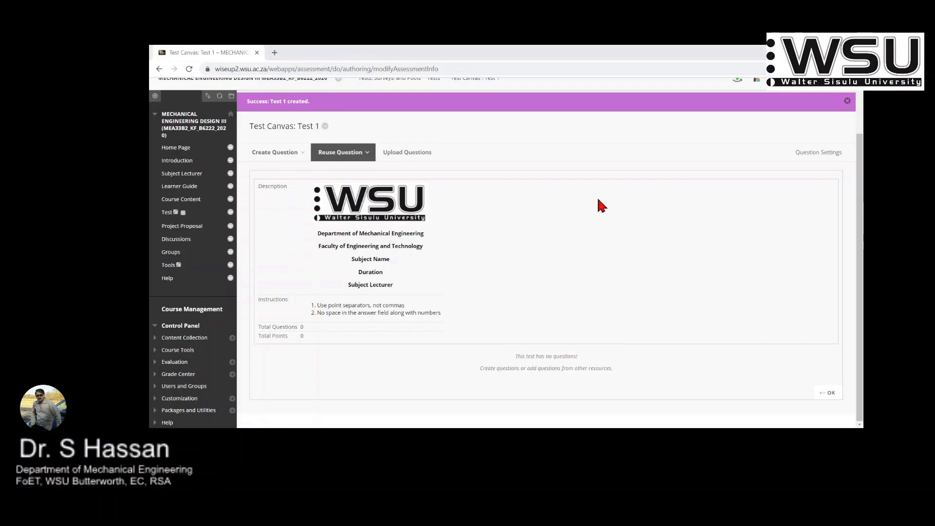
click(696, 419)
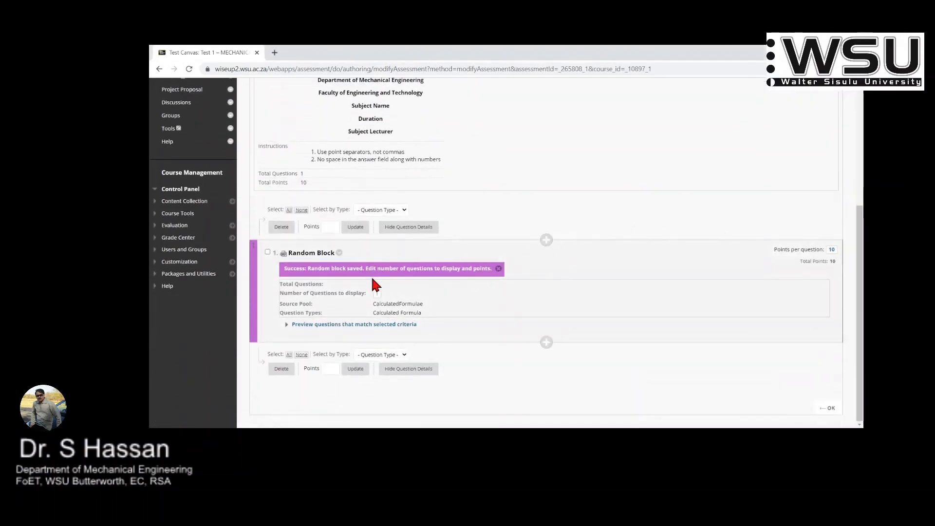
Step: Preview the random block's matching questions and set its number of questions to display to 2
click(294, 325)
scroll(585, 249, down, 2)
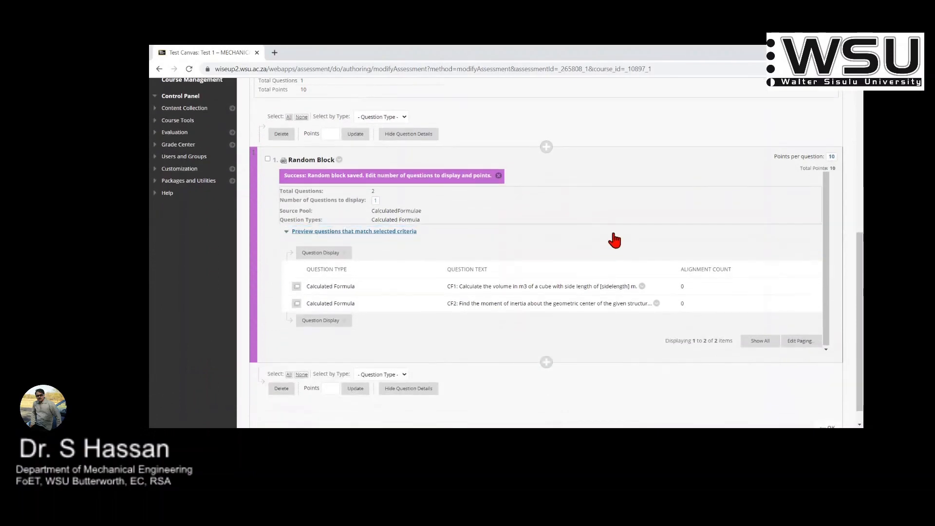
scroll(429, 302, down, 1)
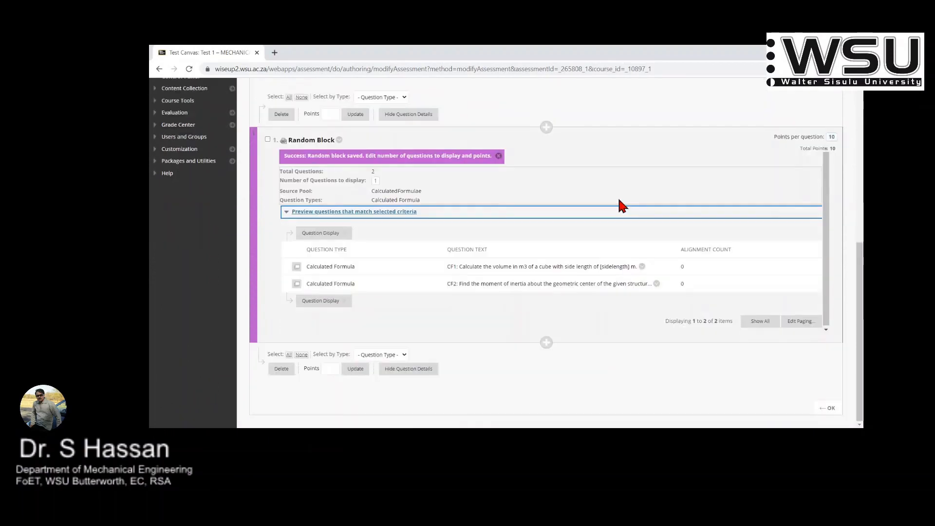
click(376, 181)
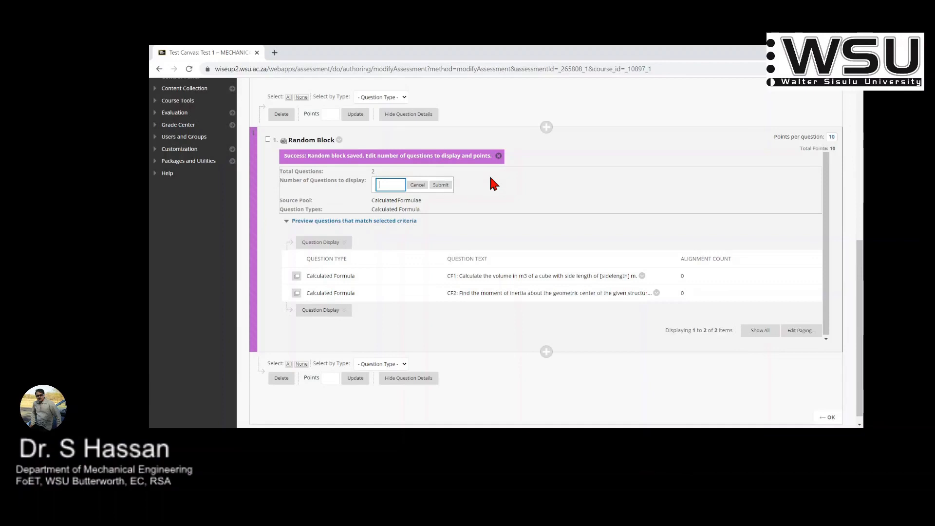
text(2)
key(Return)
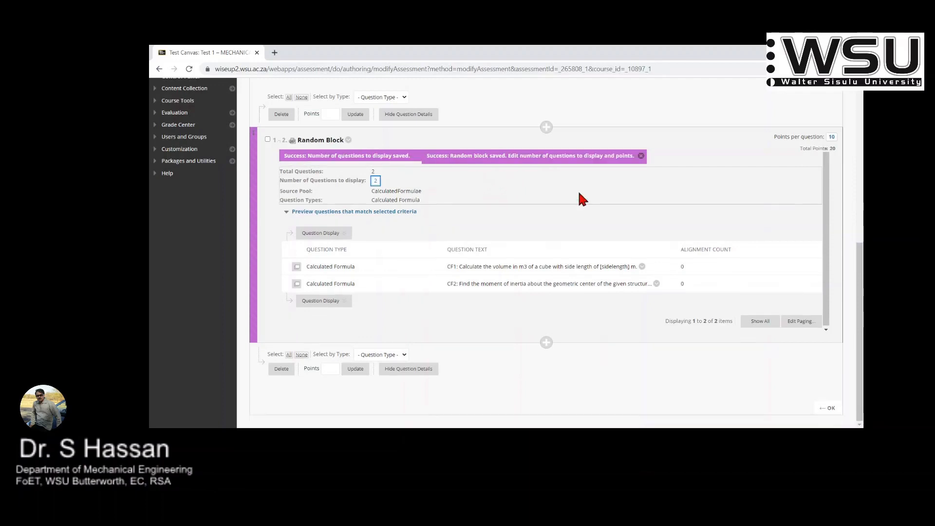
scroll(426, 290, up, 2)
click(402, 304)
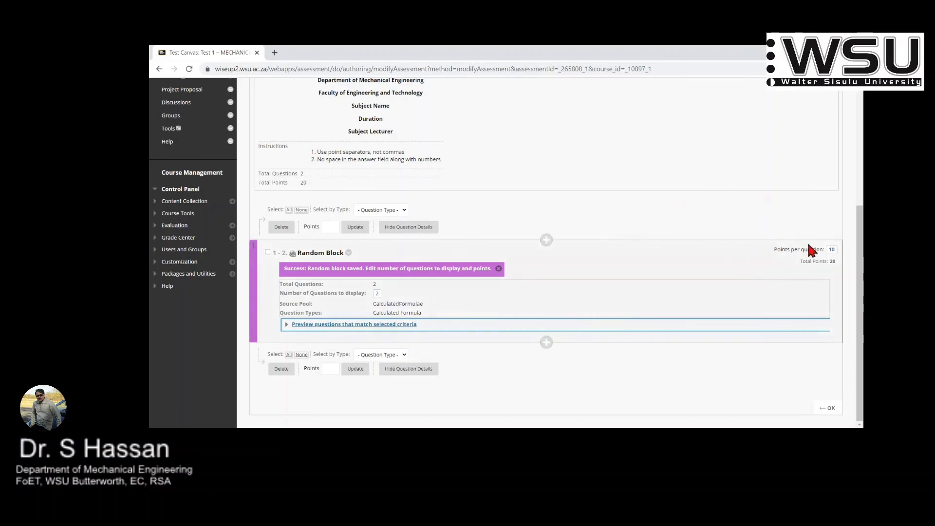
Step: Set the random block's points per question to 2
click(831, 249)
click(822, 256)
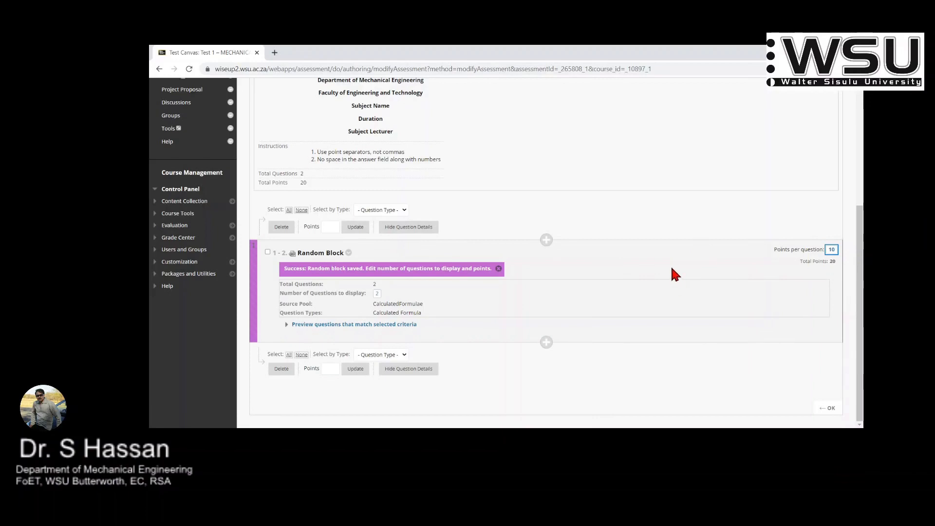
click(831, 250)
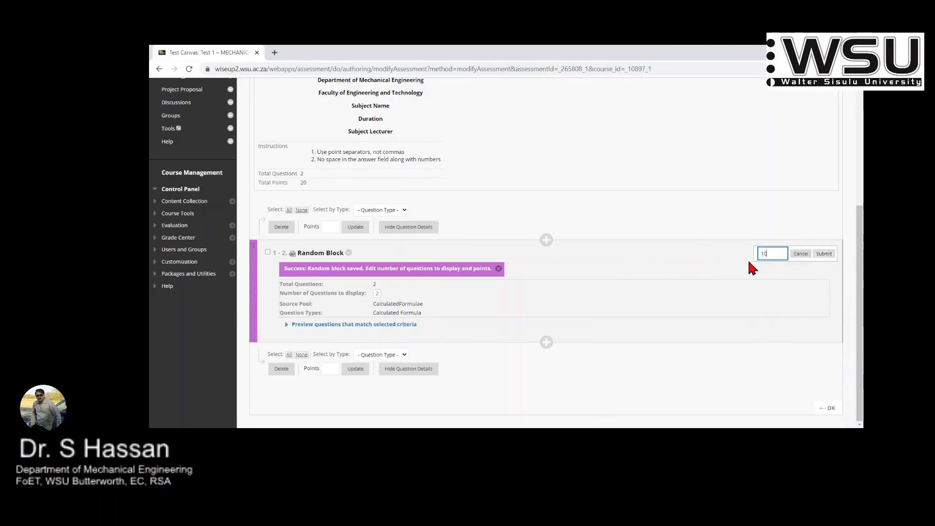
text(2)
key(Return)
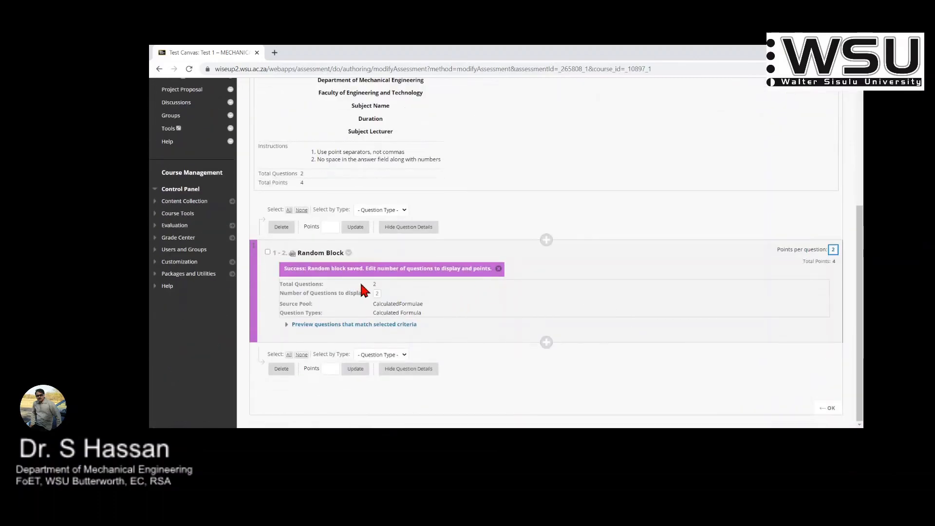
Step: Replace the random block with a question set containing CF1 and CF2, and submit 10 points per question
click(268, 252)
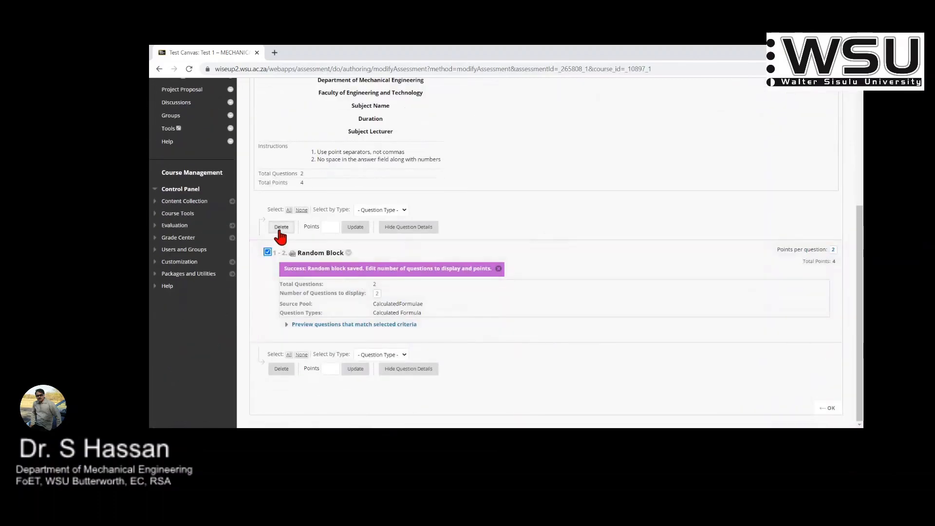
click(281, 227)
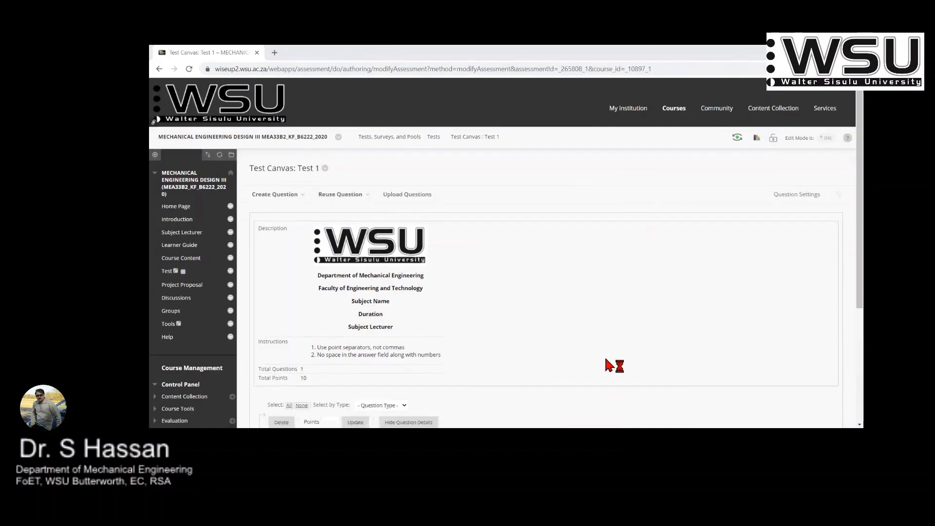
click(829, 189)
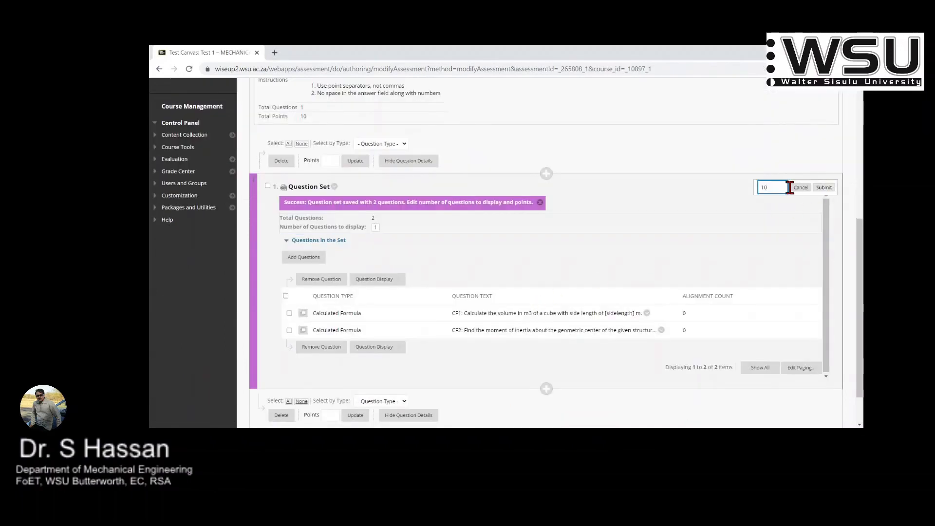
click(823, 188)
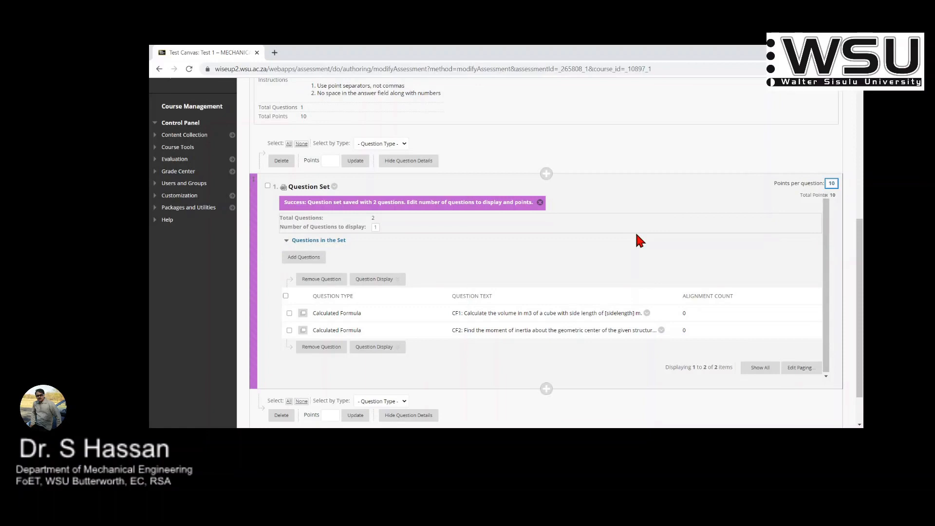
Step: Replace the question set in Test 1 with individual links to the calculated formula questions CF1 and CF2
scroll(439, 240, up, 2)
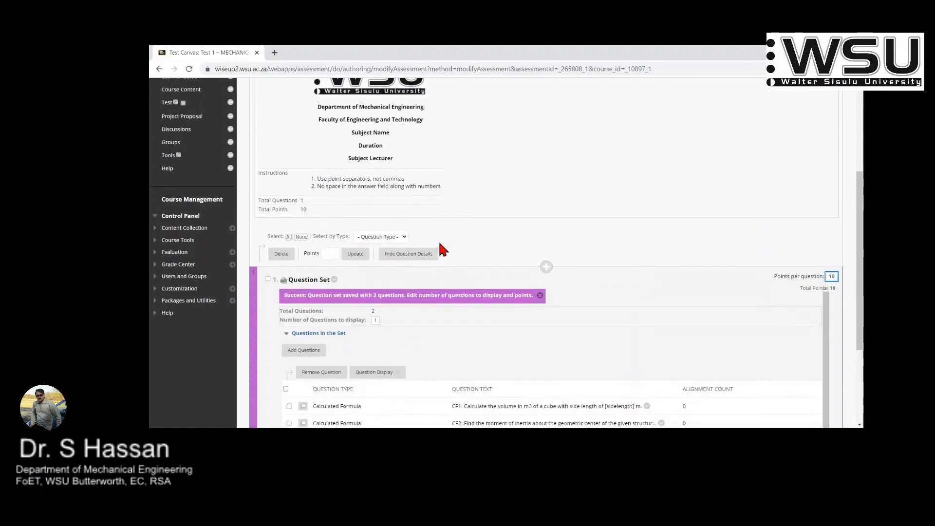
click(268, 278)
click(282, 253)
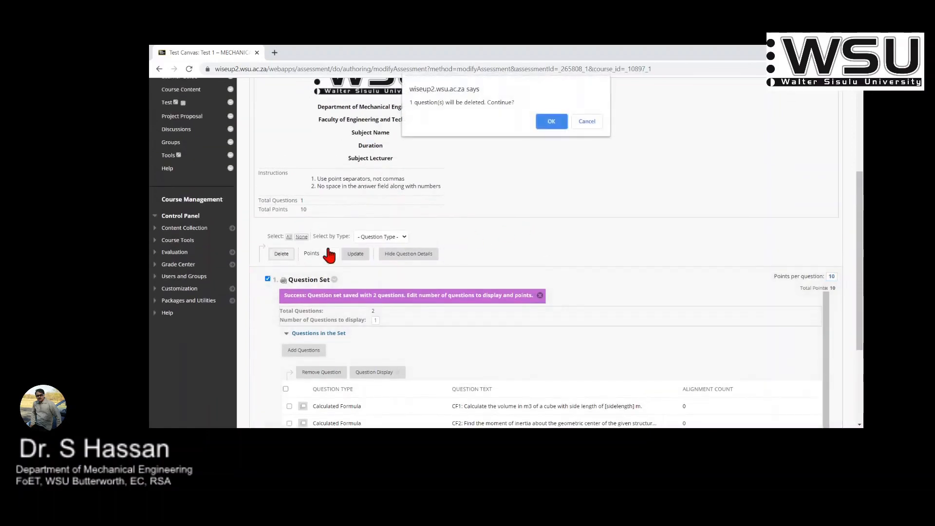
click(551, 121)
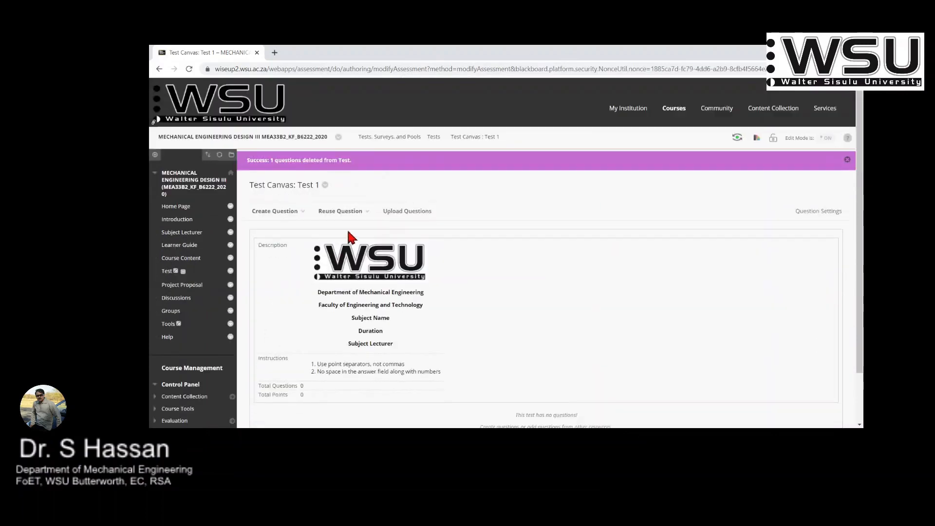
click(362, 212)
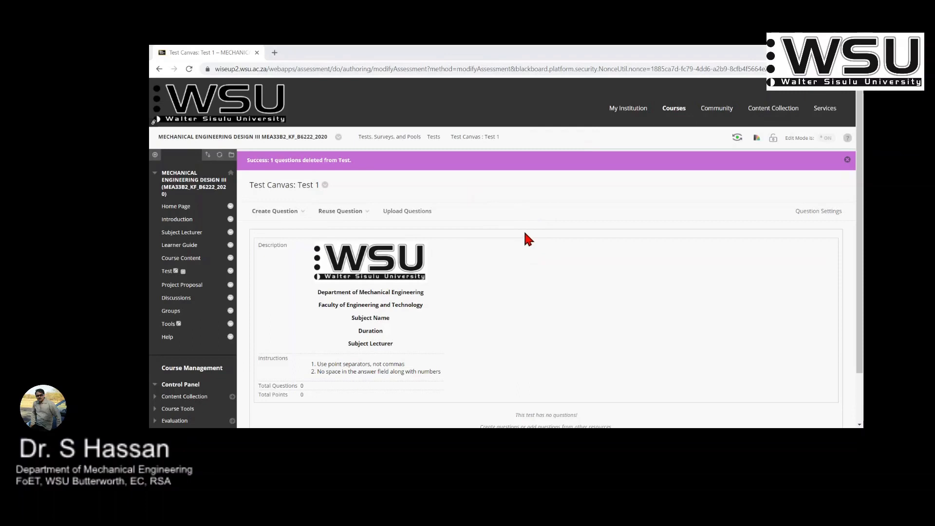
click(687, 420)
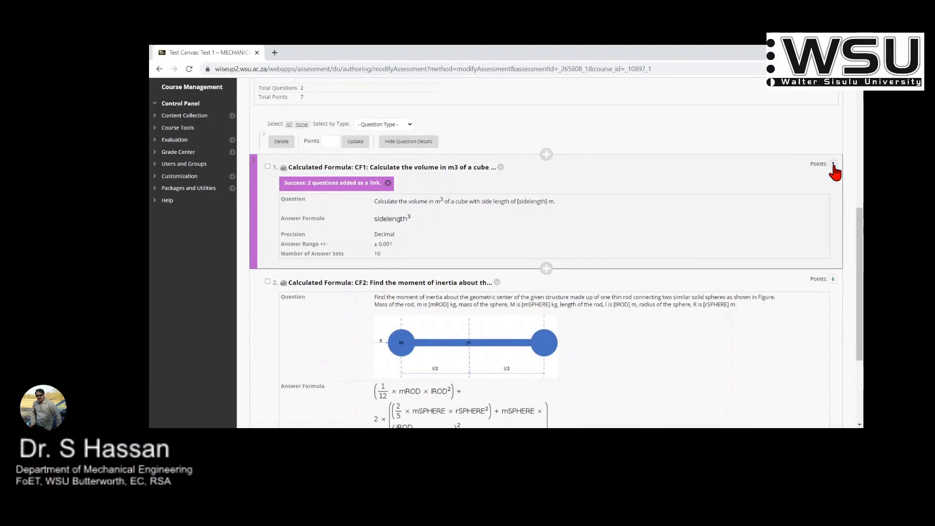
Step: Finish editing the Test 1 canvas and add the existing Test 1 to the Test content area
scroll(782, 188, down, 2)
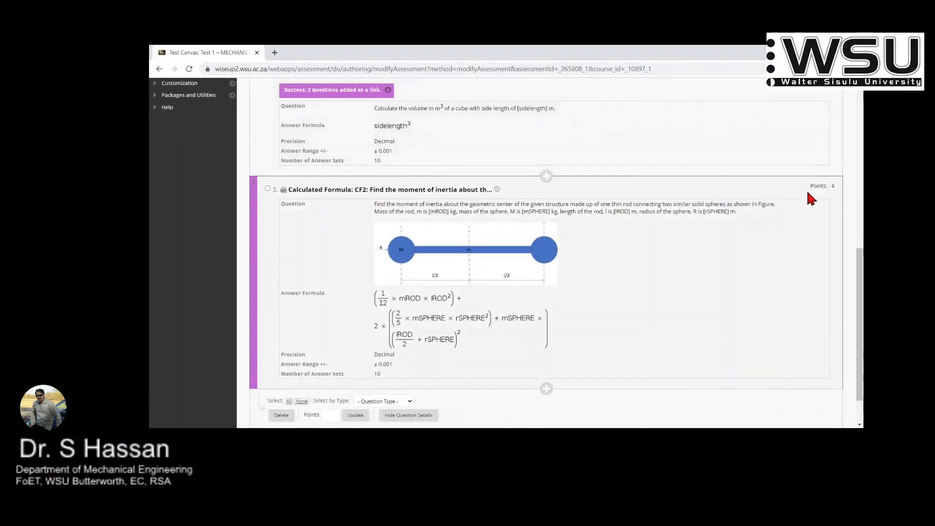
scroll(624, 241, down, 1)
click(831, 409)
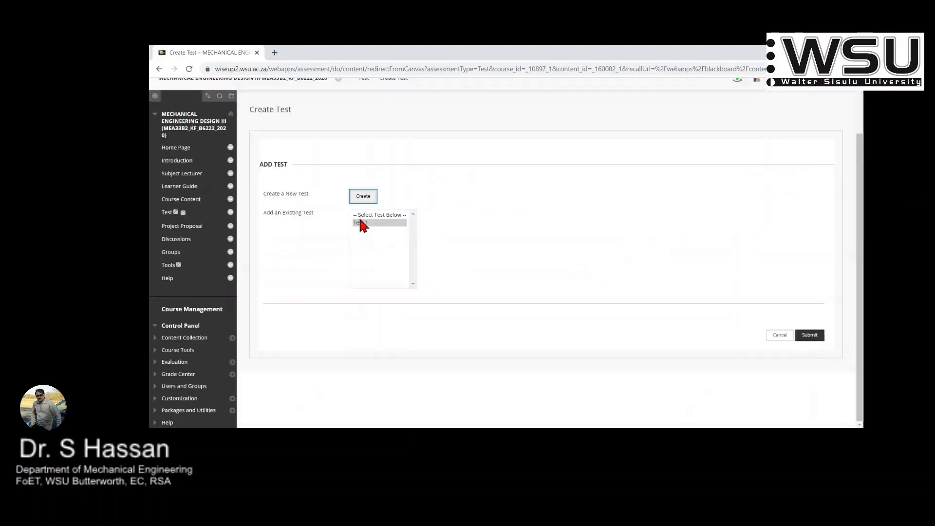
click(361, 223)
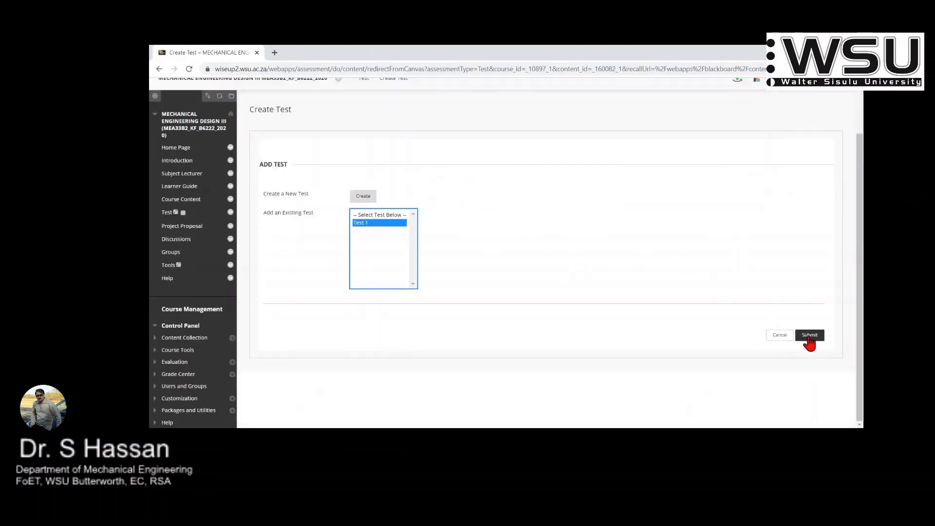
click(810, 336)
Step: Set Test 1's availability to students to No in the test options
scroll(639, 250, down, 6)
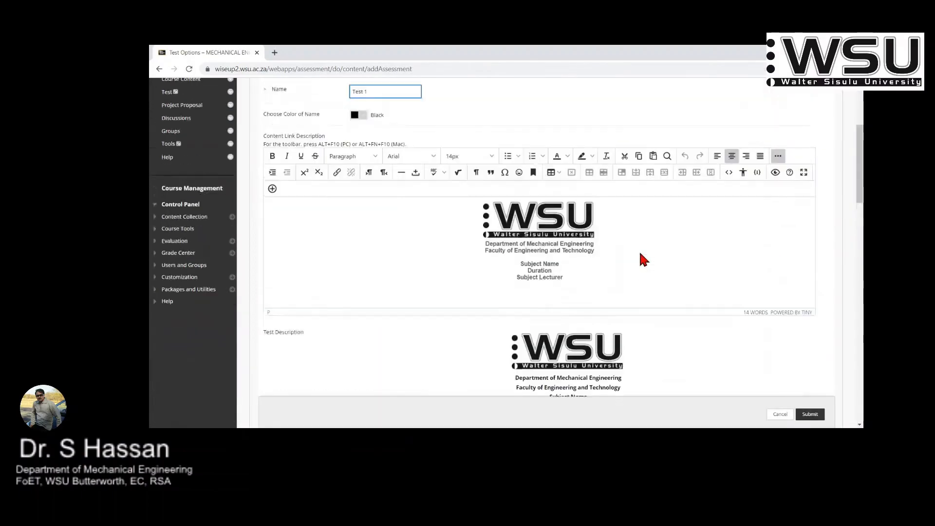
scroll(608, 267, down, 3)
scroll(484, 268, down, 2)
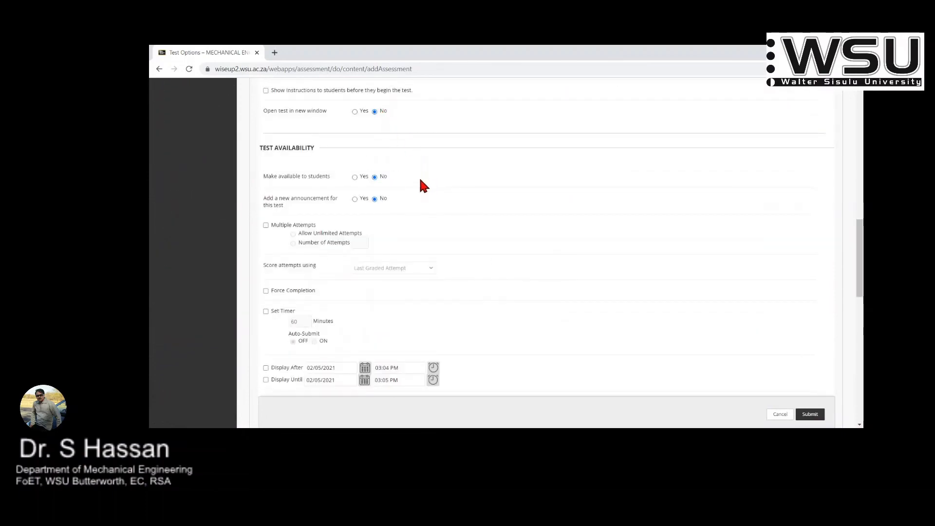
click(355, 178)
click(374, 177)
Step: Enable Force Completion and set the test timer to 30 minutes
scroll(439, 190, down, 2)
scroll(345, 166, up, 1)
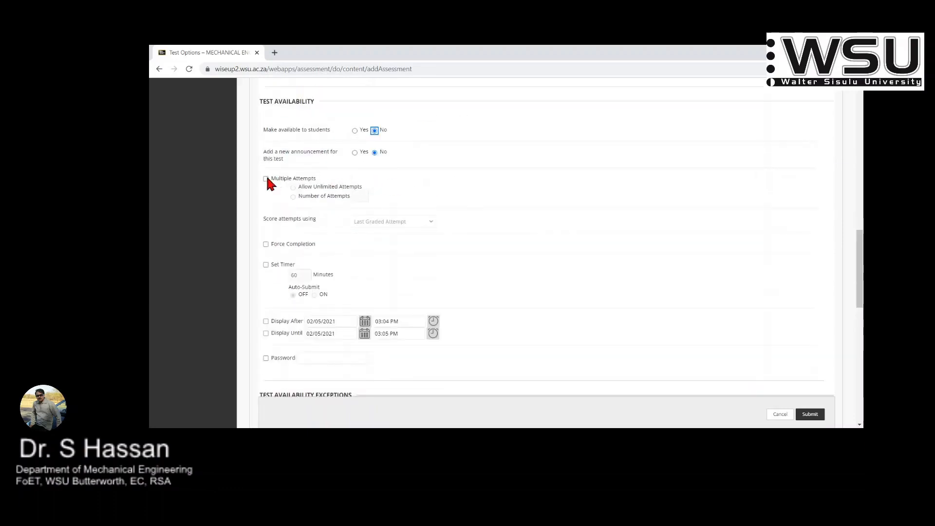
scroll(494, 188, down, 2)
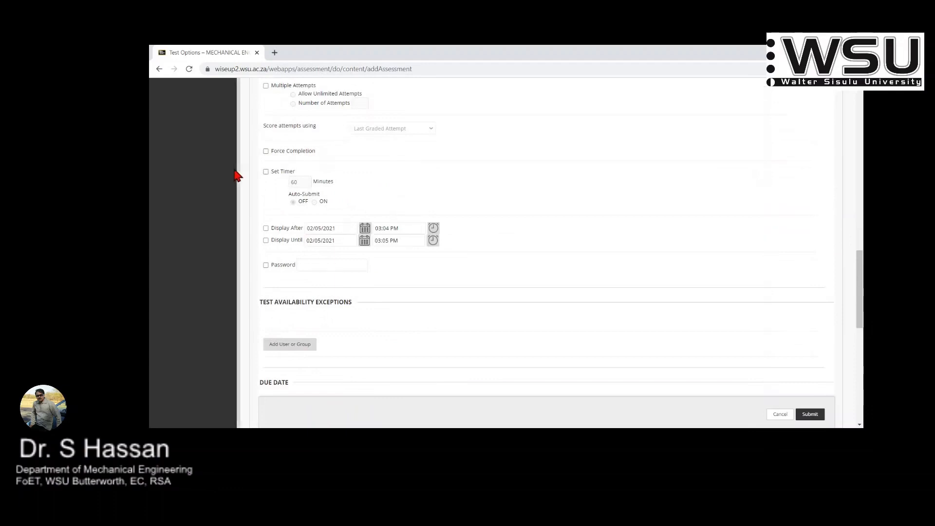
click(266, 151)
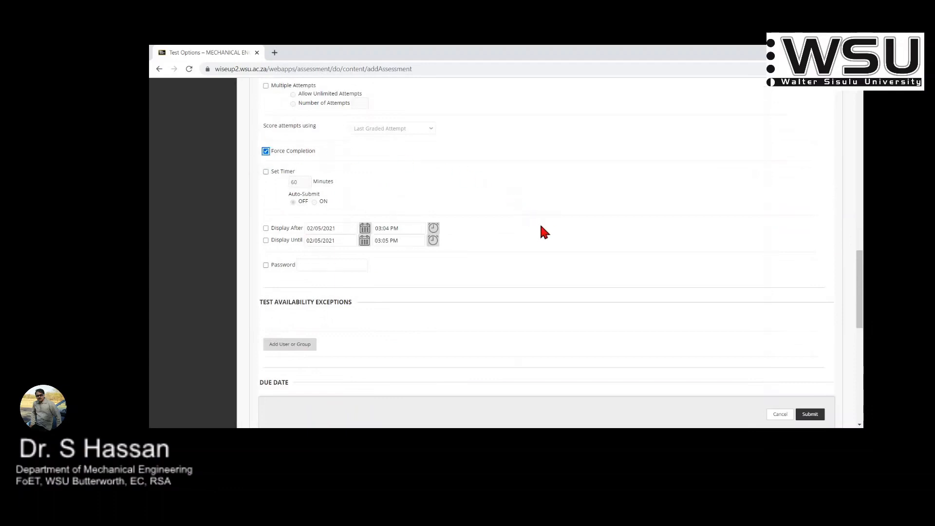
click(265, 171)
drag(305, 184, 280, 184)
text(30)
Step: Turn off showing students the score per question after submission
scroll(508, 163, down, 2)
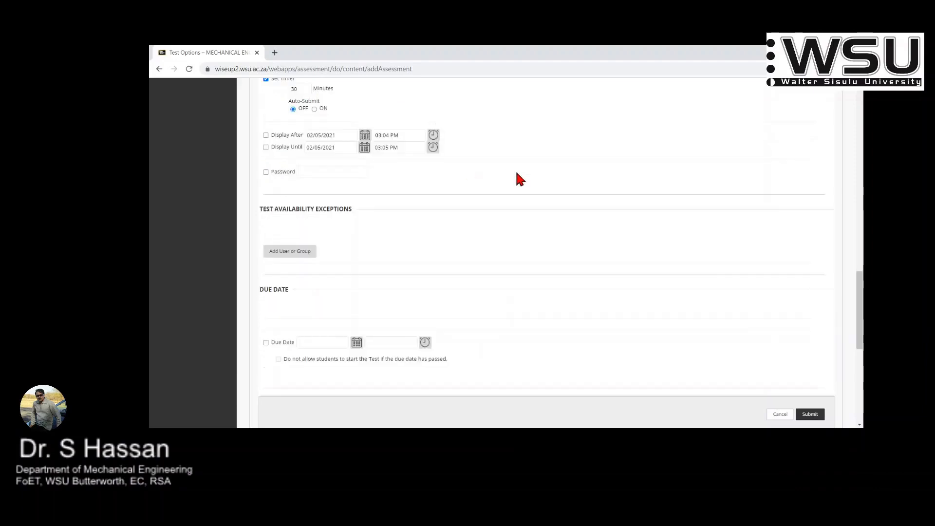
scroll(516, 174, down, 3)
scroll(487, 205, down, 3)
click(454, 224)
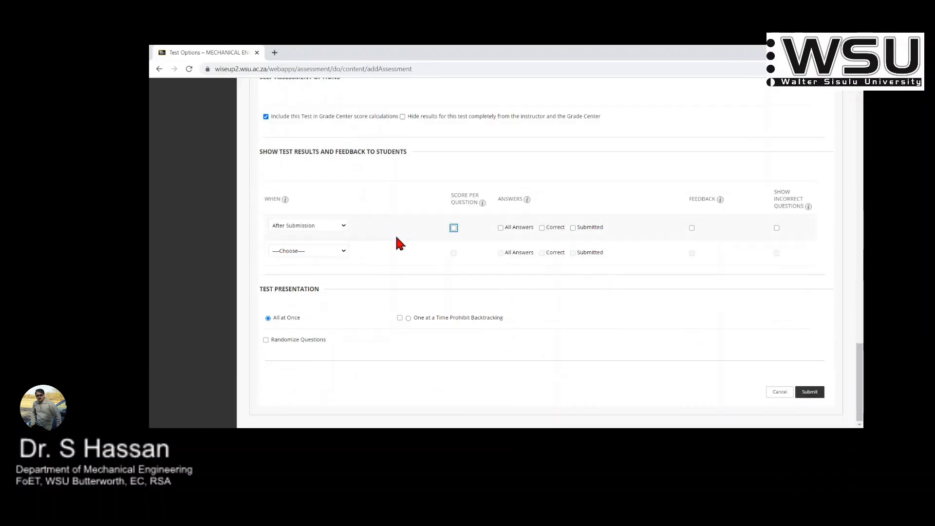
Step: Present the questions one at a time in random order with backtracking prohibited, and submit the test options
scroll(390, 235, up, 1)
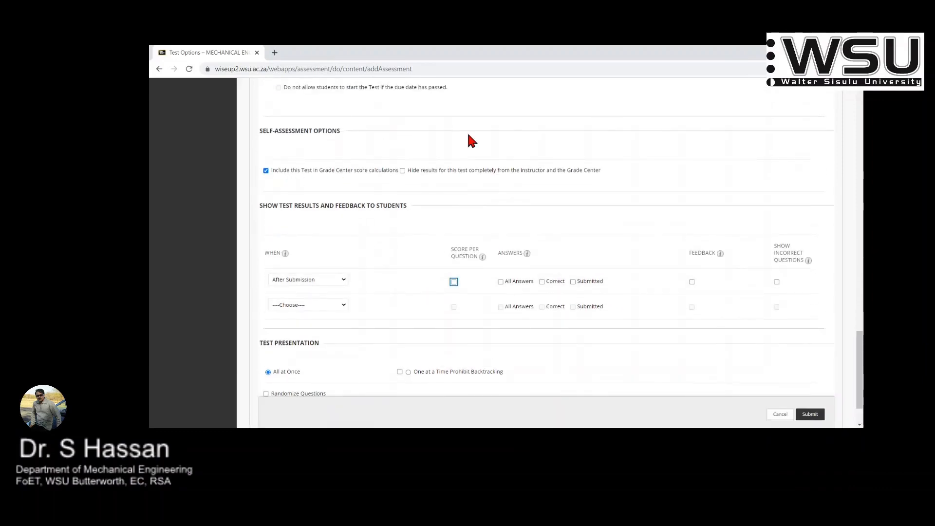
scroll(497, 127, down, 1)
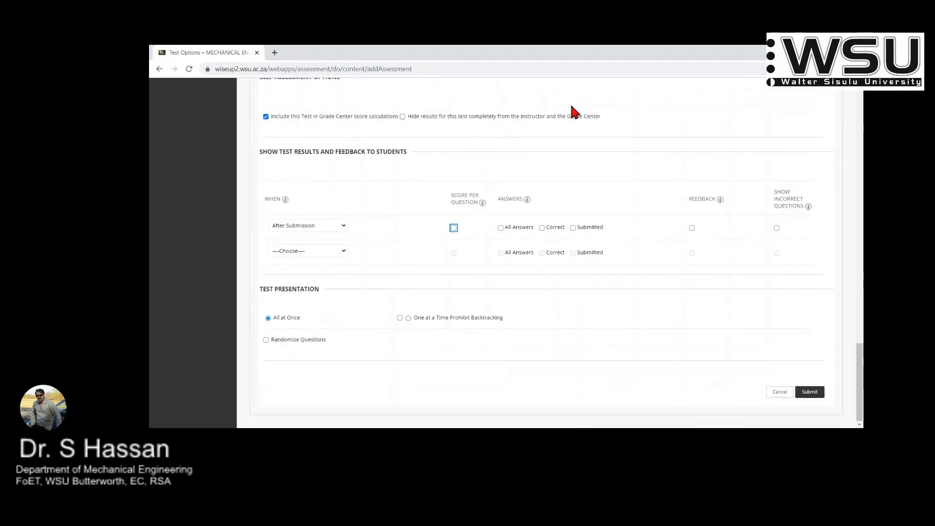
click(266, 340)
click(808, 392)
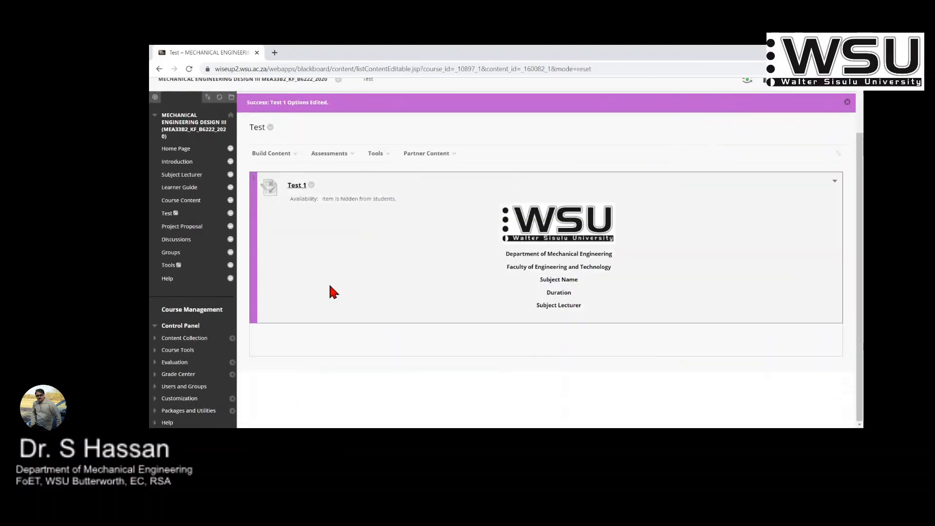
click(310, 185)
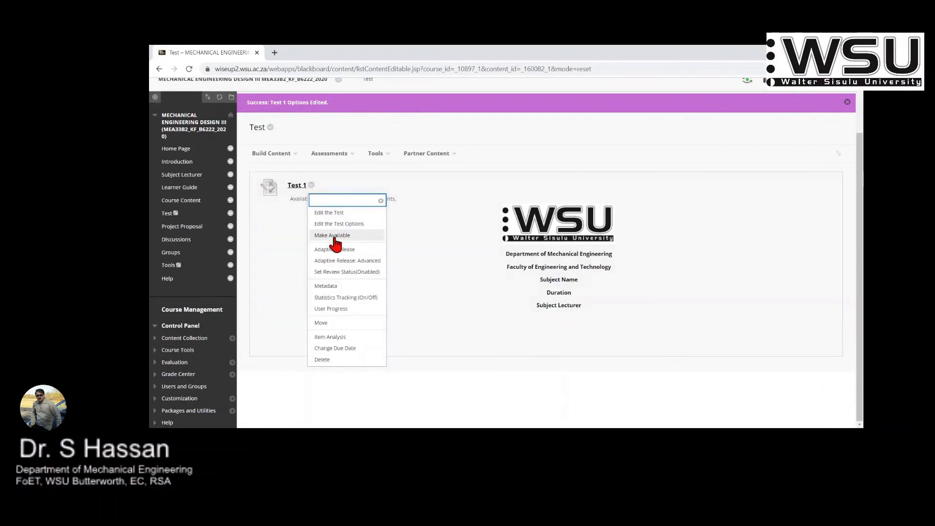
click(310, 186)
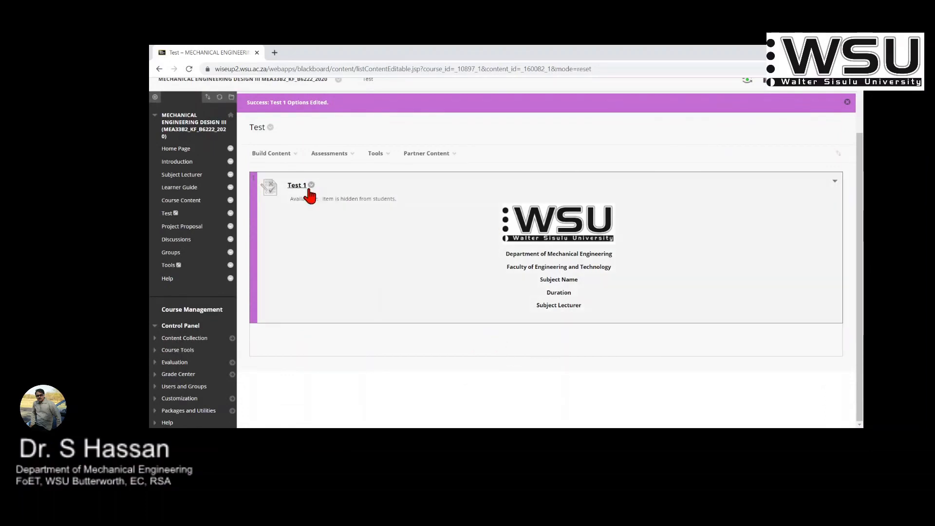
click(310, 185)
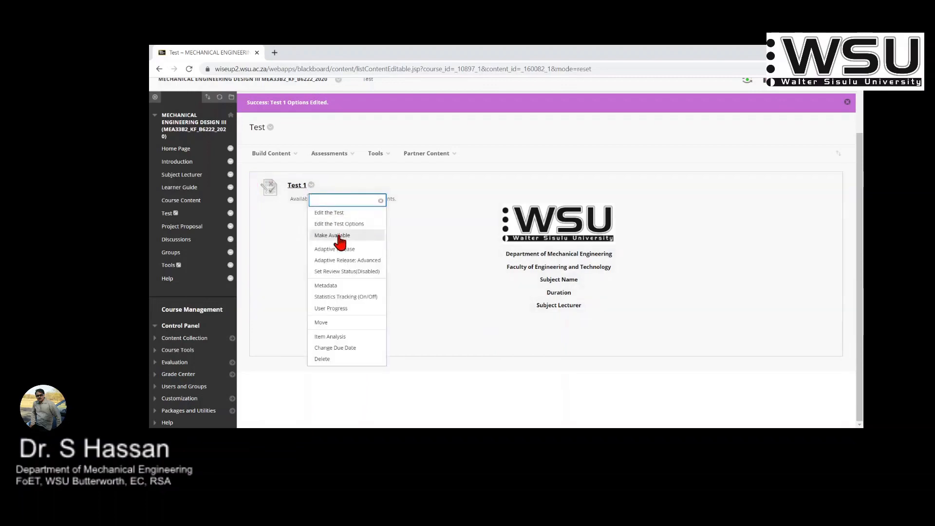
Step: Begin a preview attempt of Test 1 and examine the variable values in question 1
click(296, 186)
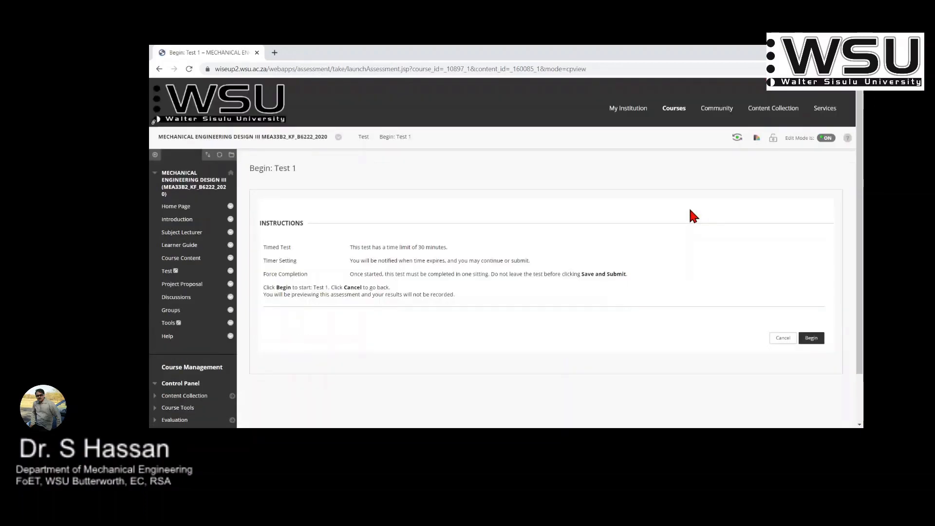
scroll(633, 212, down, 1)
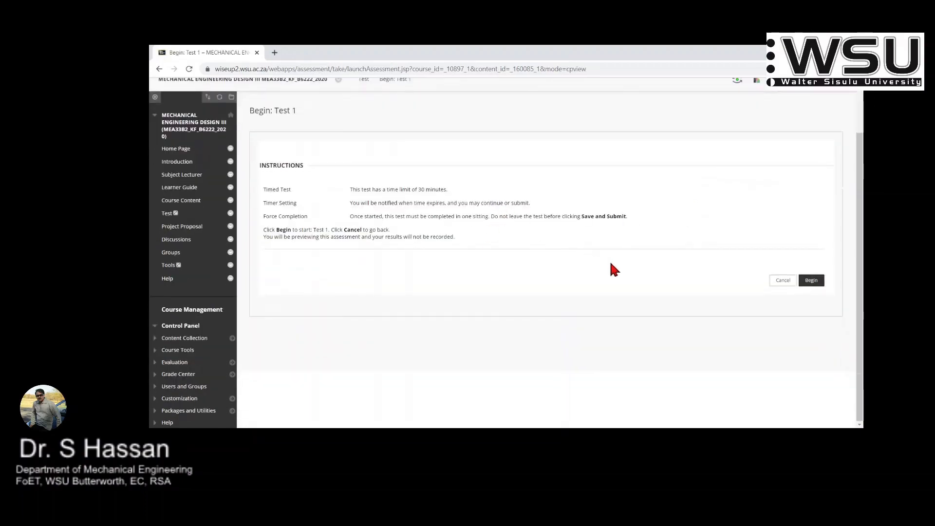
click(811, 281)
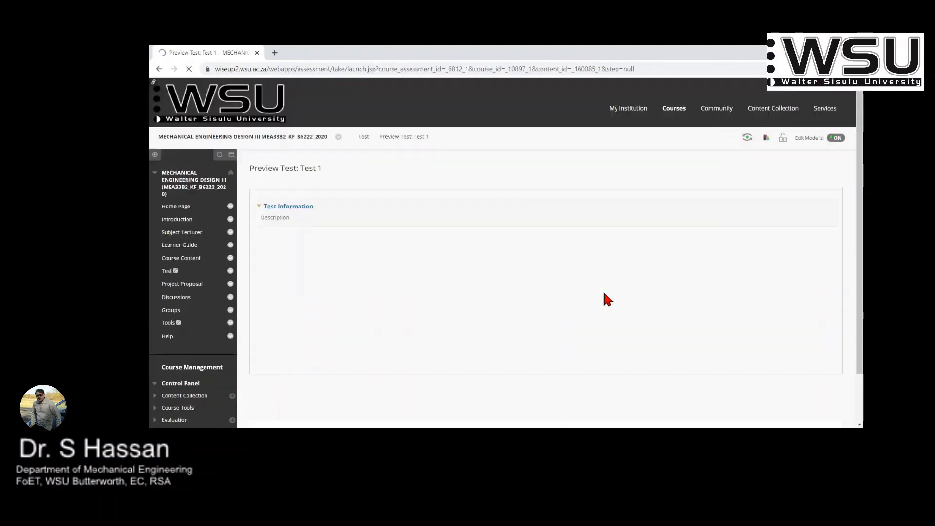
scroll(680, 219, down, 2)
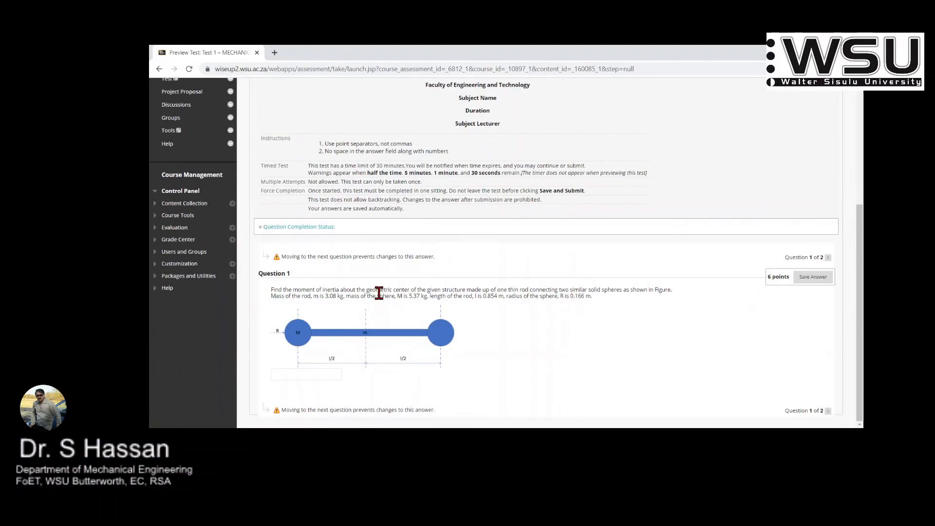
drag(325, 296, 608, 304)
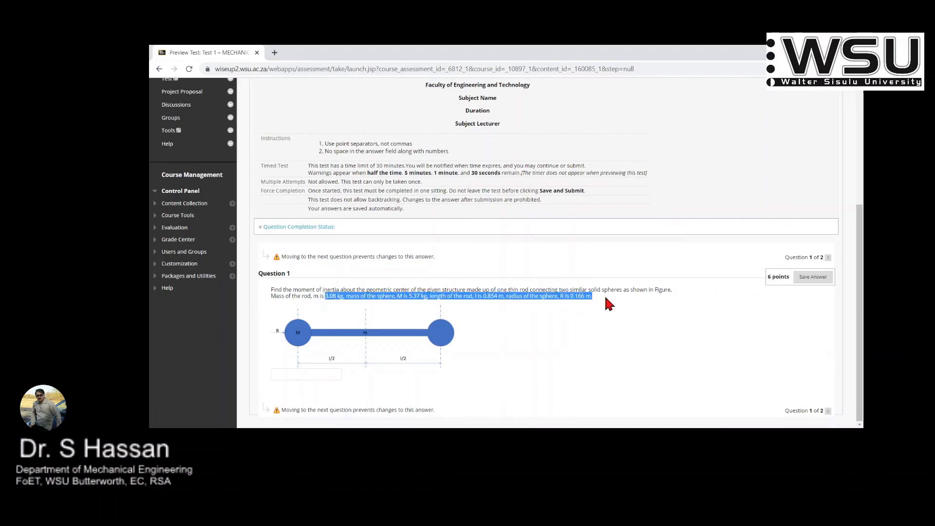
click(448, 297)
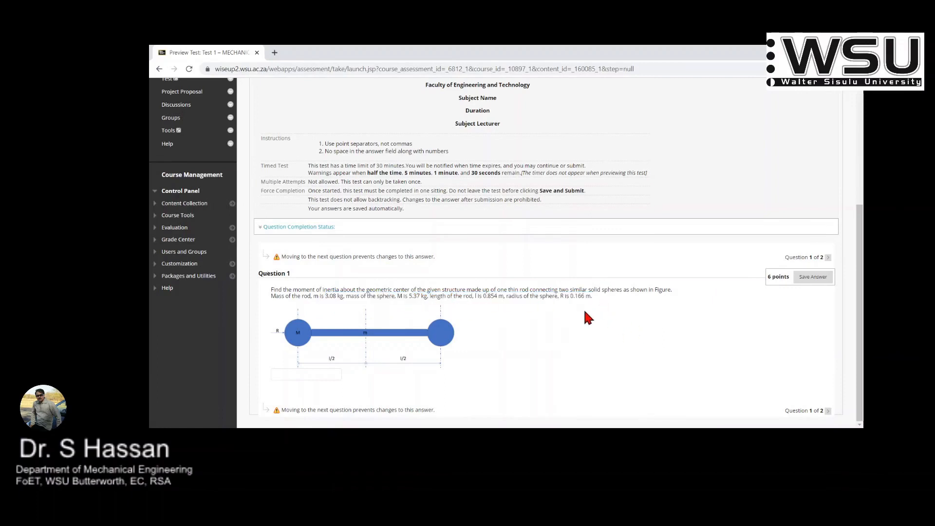
Step: Continue to question 2 without answering question 1 and examine the side length in question 2
click(827, 411)
click(550, 152)
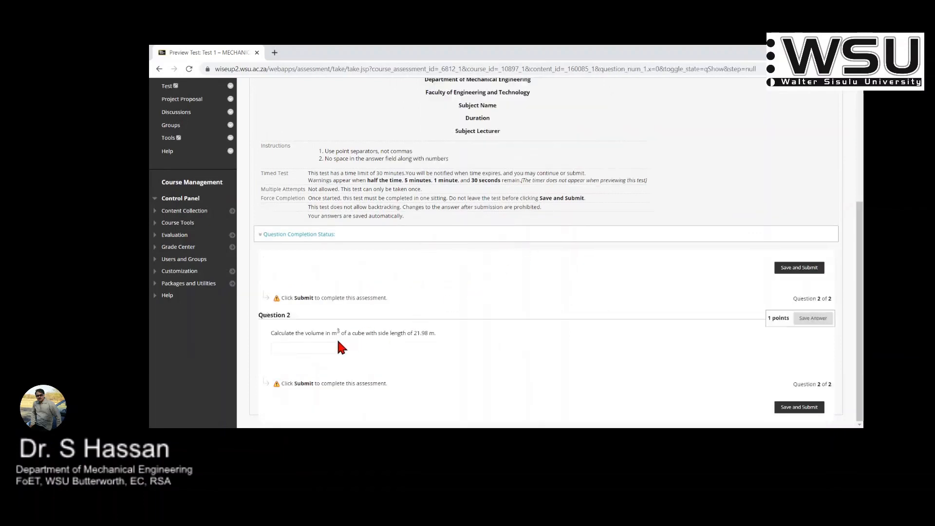
drag(414, 333, 516, 358)
Step: Submit the unanswered preview attempt and check its attempt score on the review page
click(791, 407)
click(541, 149)
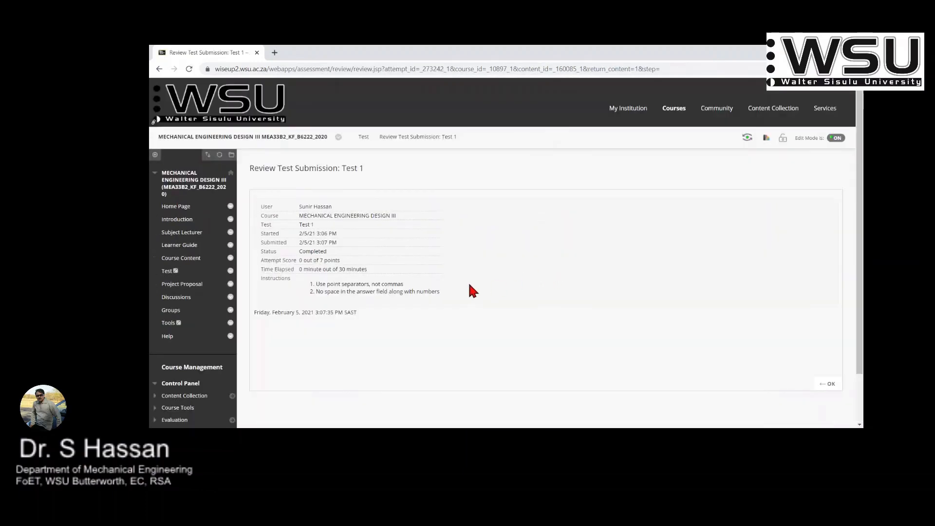
click(300, 258)
drag(300, 260, 344, 260)
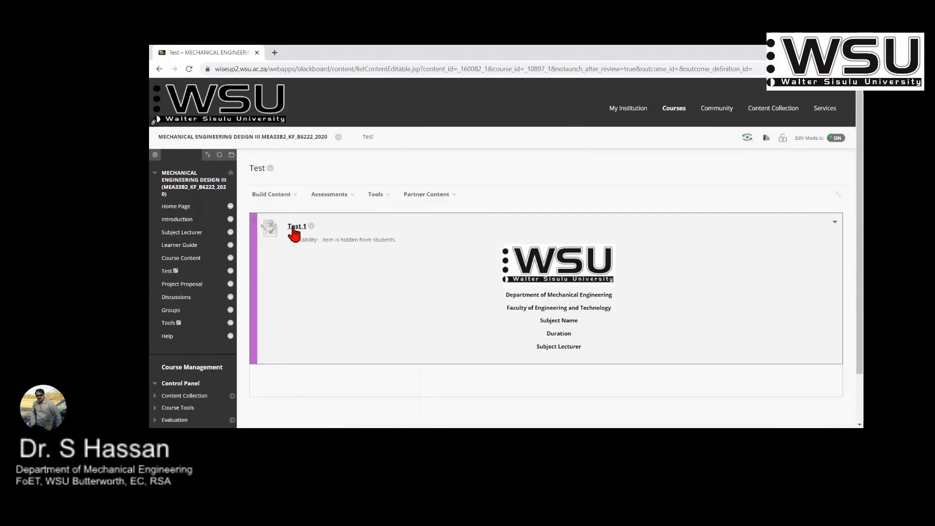
Step: Take Test 1 again in preview to compare its question order and values, submit it, and return to the Test content area
click(293, 227)
click(812, 337)
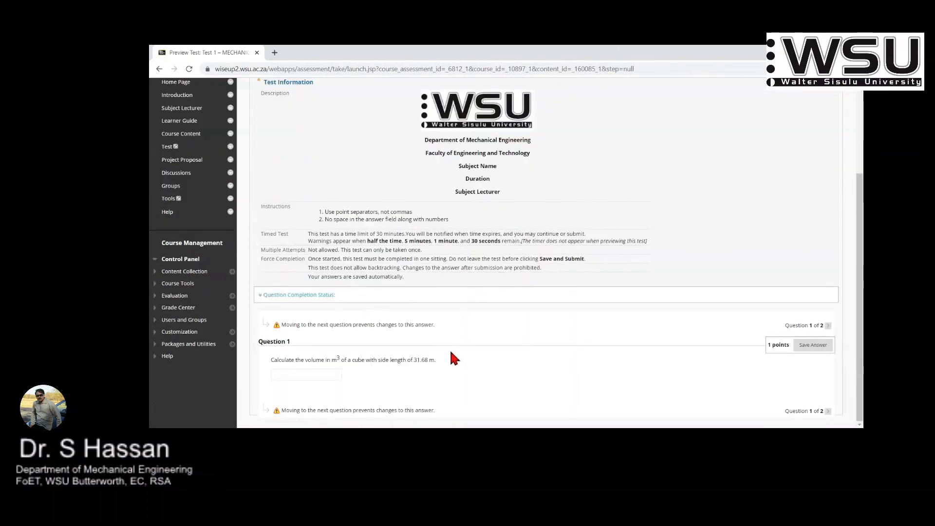
drag(413, 360, 437, 360)
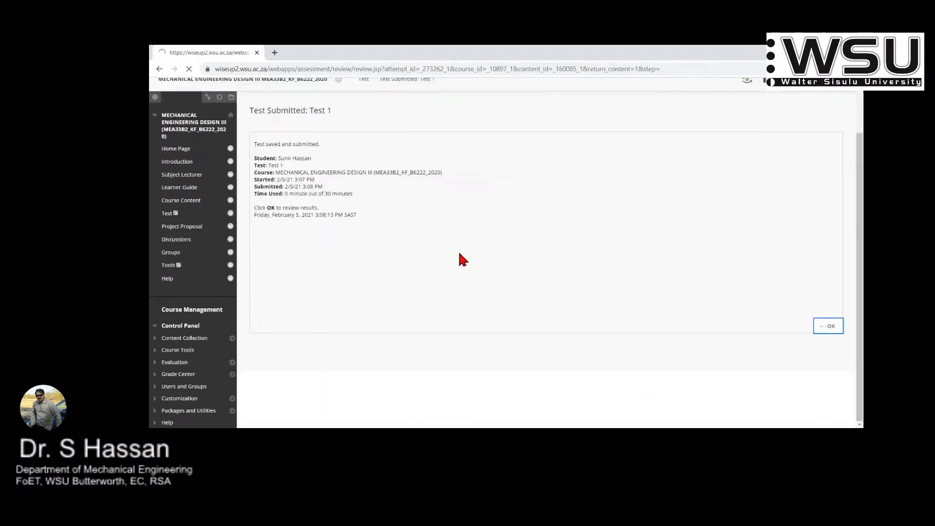
scroll(633, 293, down, 2)
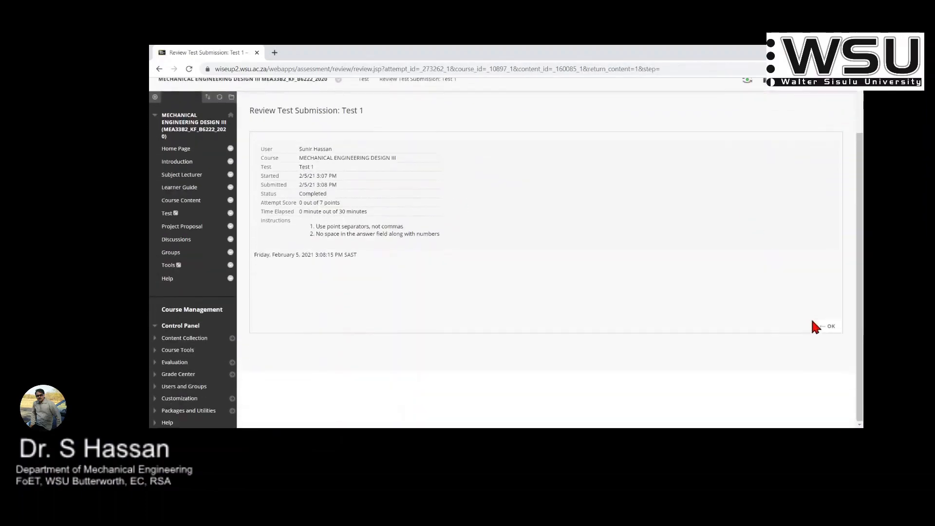
click(834, 328)
scroll(395, 242, down, 1)
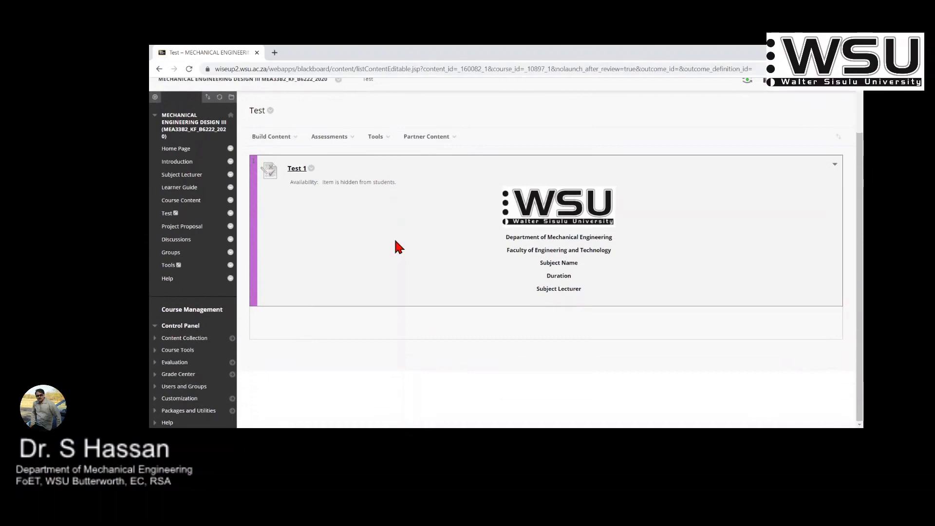
Step: Open the course's Grade Center and inspect the students' grade cells in the last visible column
click(181, 374)
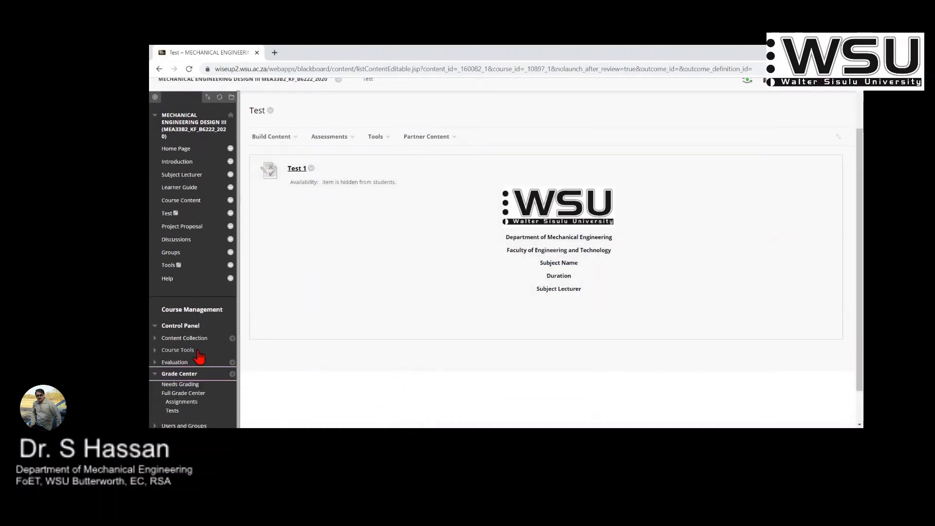
scroll(199, 357, down, 1)
click(194, 354)
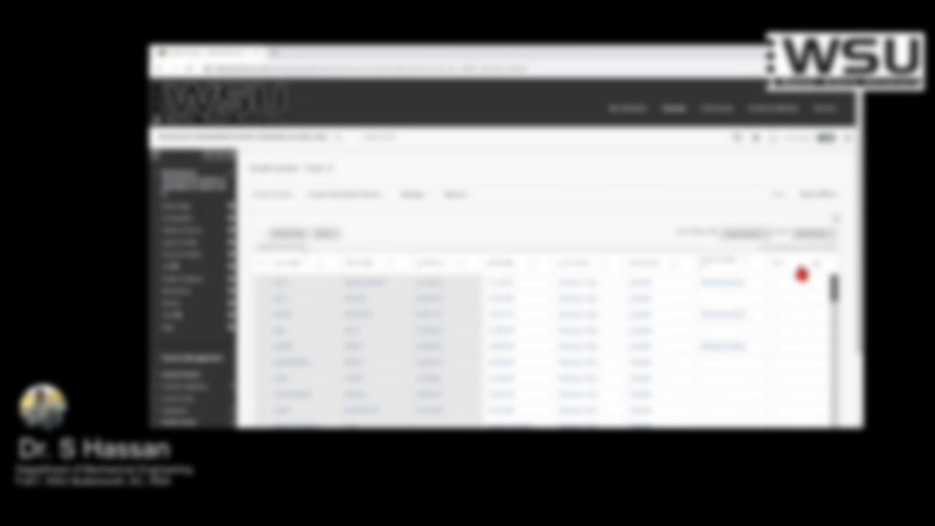
scroll(801, 361, down, 3)
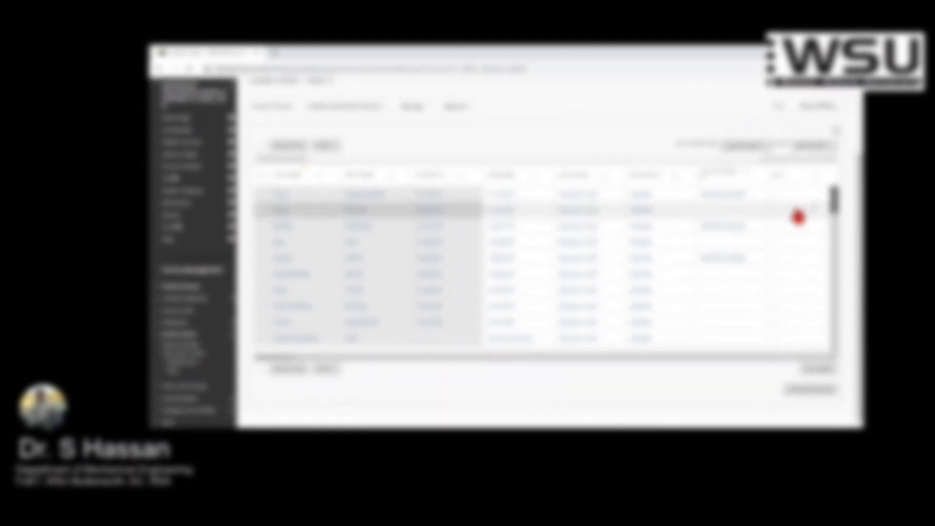
click(799, 196)
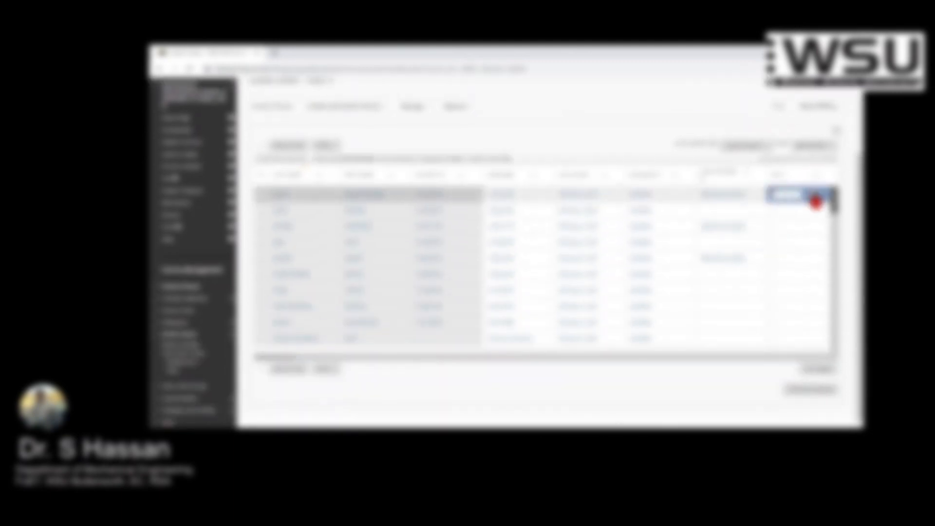
click(814, 196)
click(781, 226)
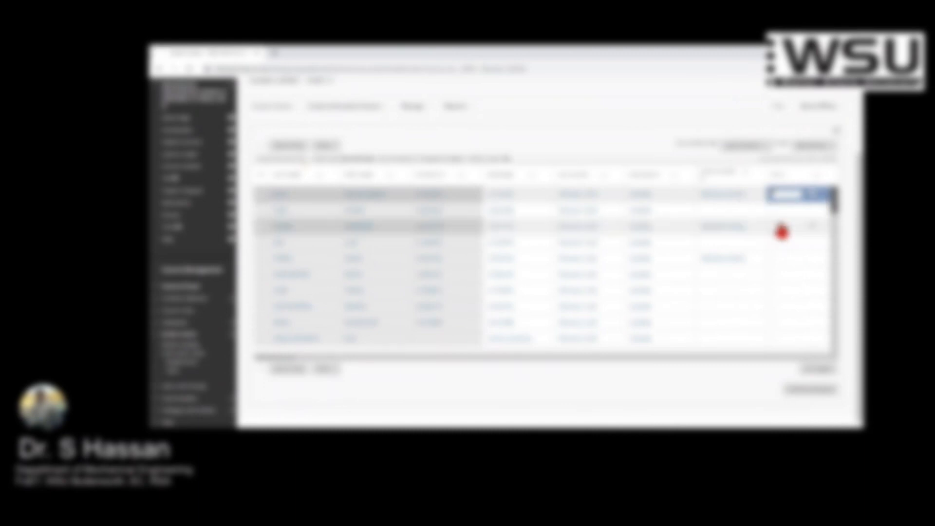